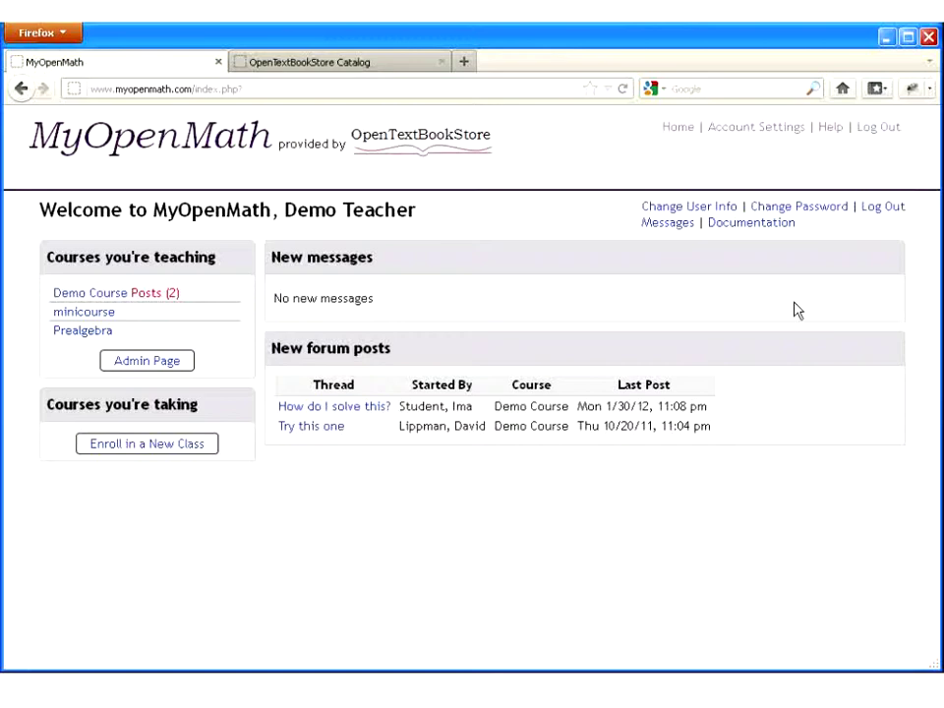
# Switch to the OpenTextBookStore catalog and look through the mathematics textbooks from Arithmetic to Statistics.
pyautogui.click(350, 62)
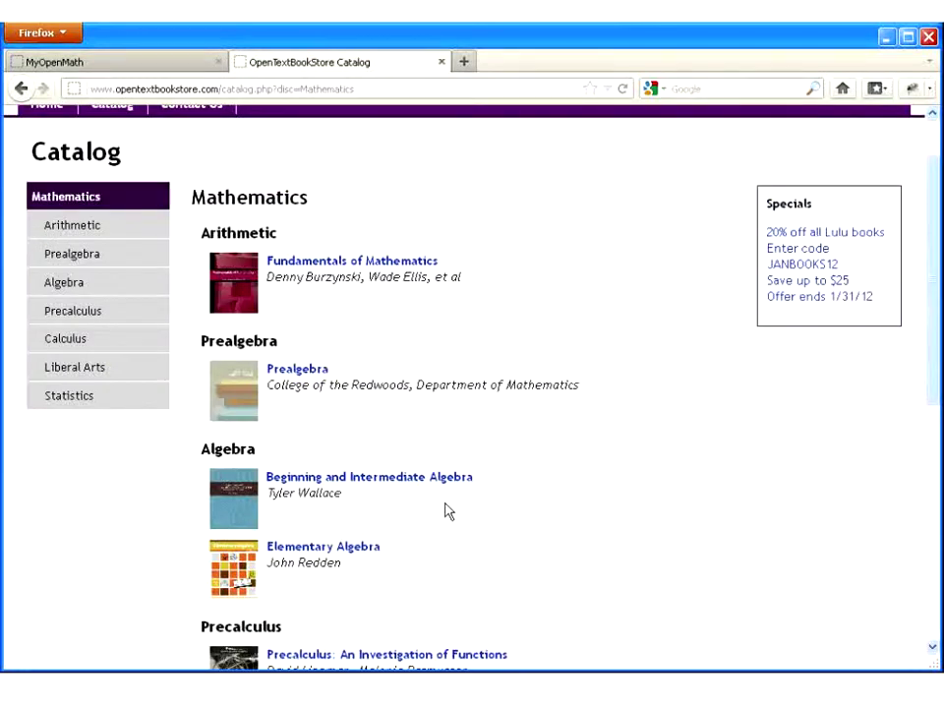
pyautogui.scroll(-2, 447, 510)
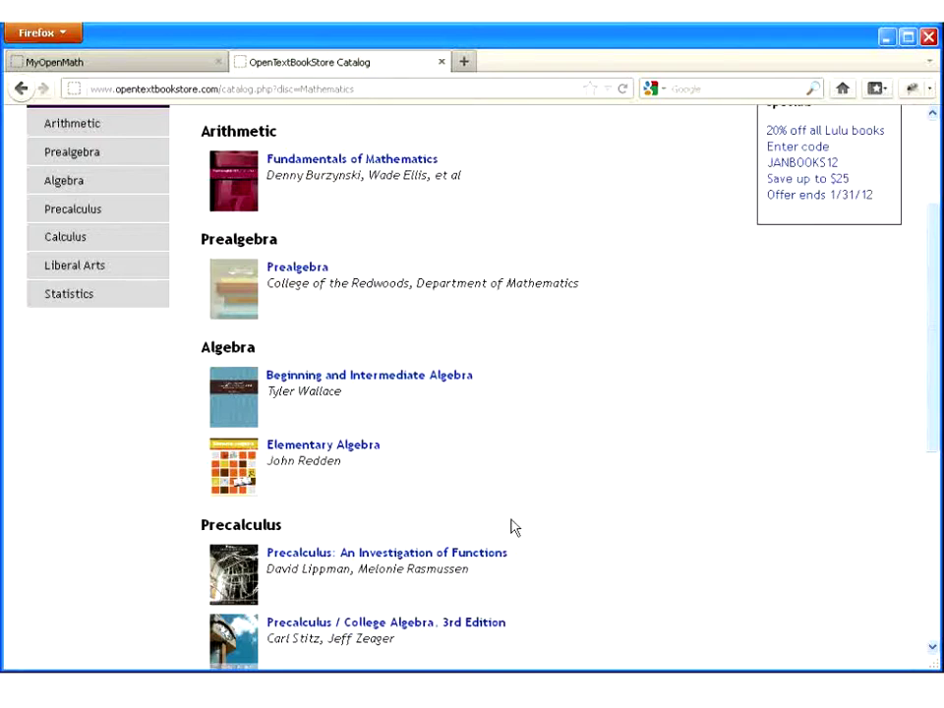
pyautogui.scroll(-5, 512, 528)
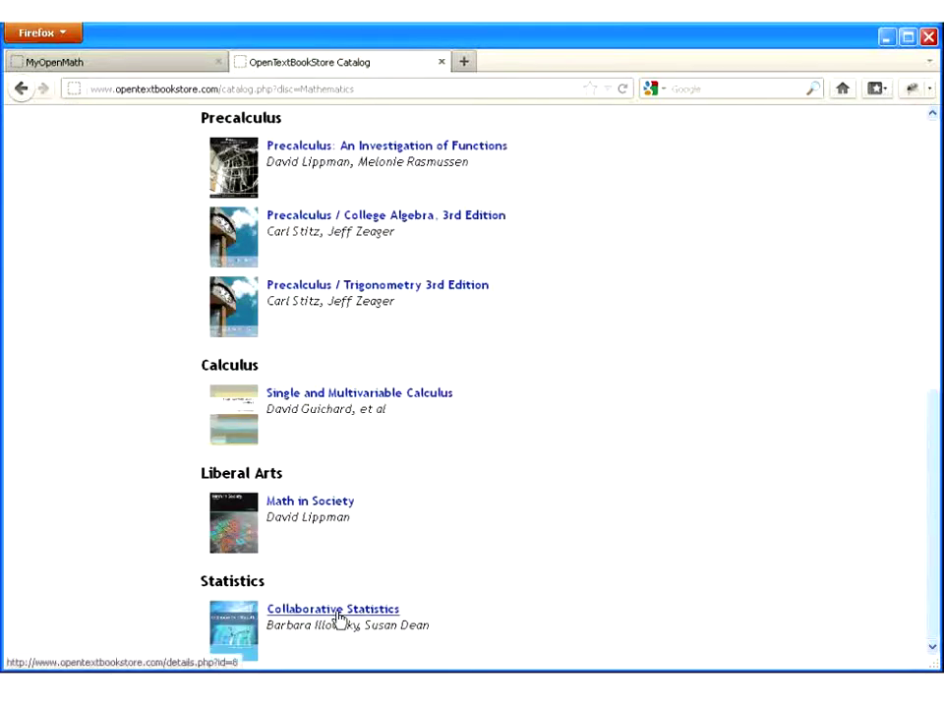
pyautogui.scroll(3, 344, 367)
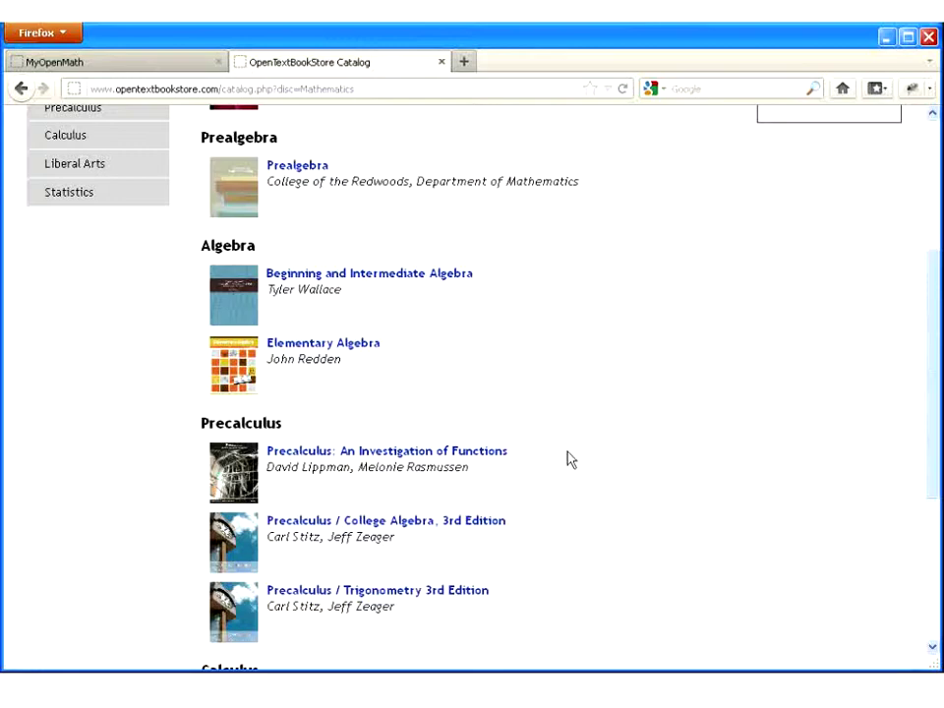
pyautogui.scroll(5, 567, 458)
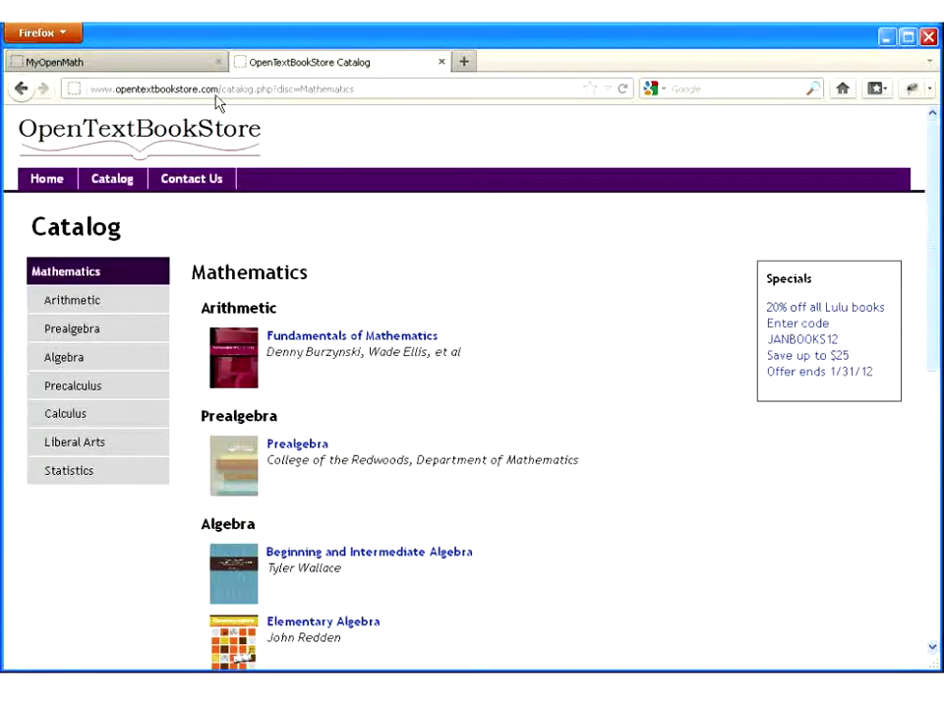
# Return to MyOpenMath and open the Demo Course in student view.
pyautogui.click(150, 72)
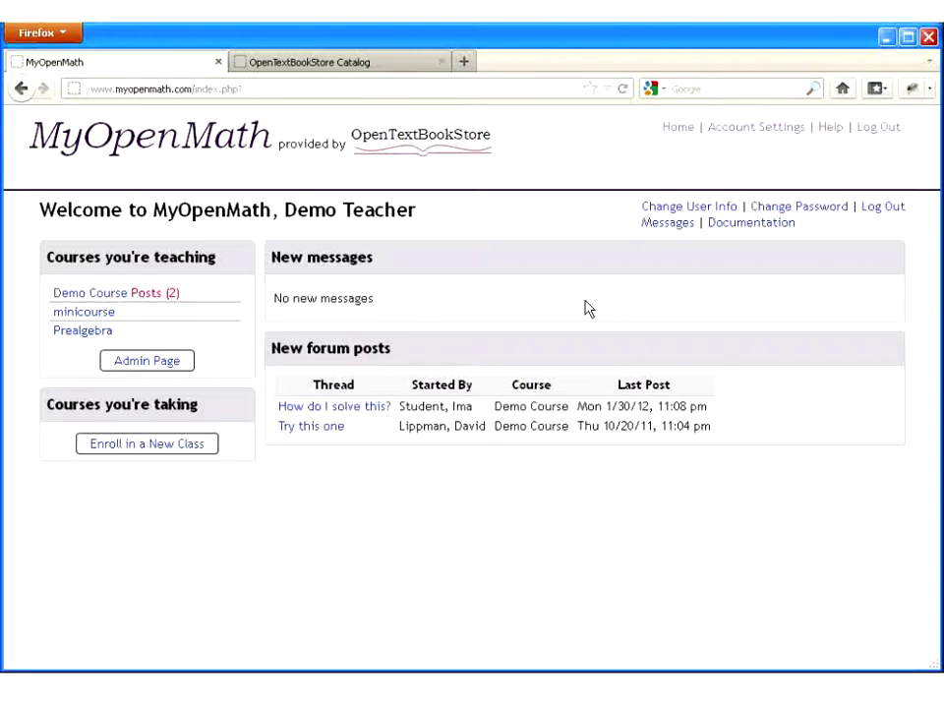
pyautogui.click(87, 295)
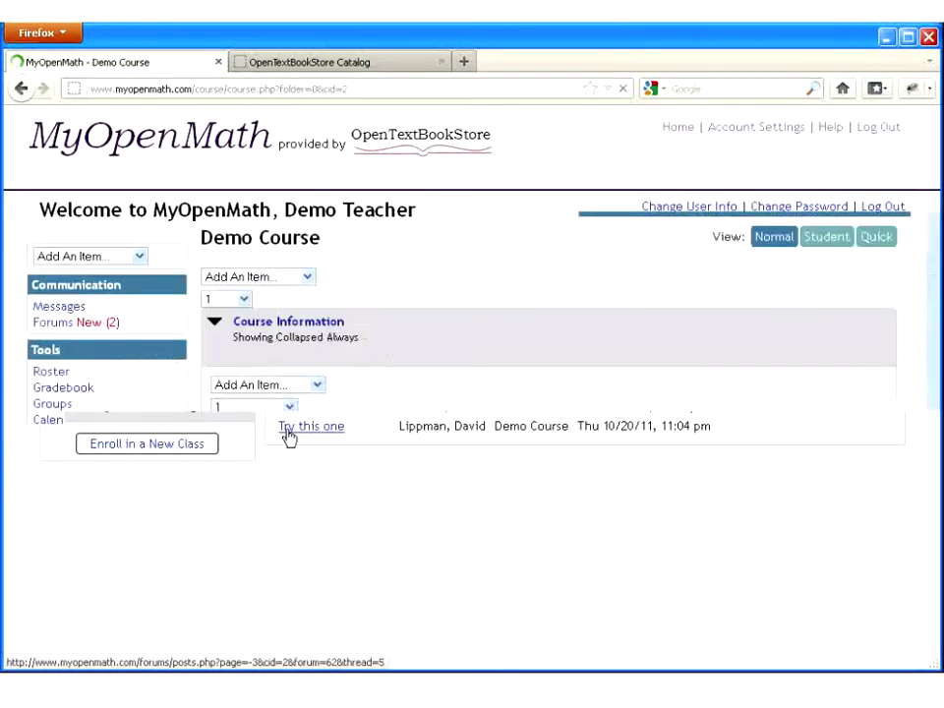
pyautogui.click(816, 238)
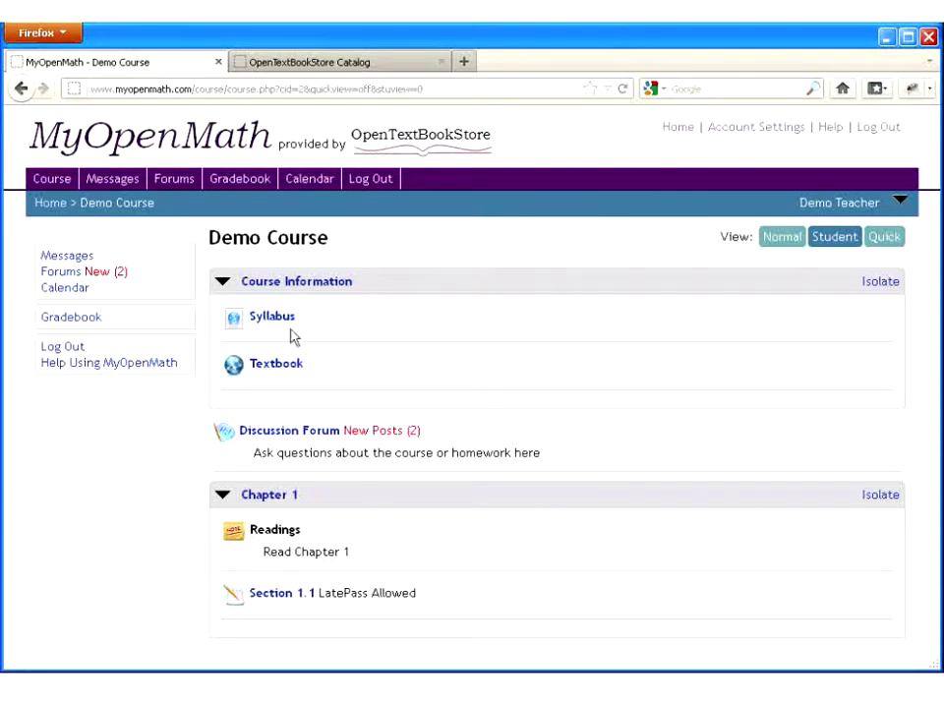
# View the course Syllabus and read the "How do I solve this?" post in the Discussion Forum.
pyautogui.click(261, 317)
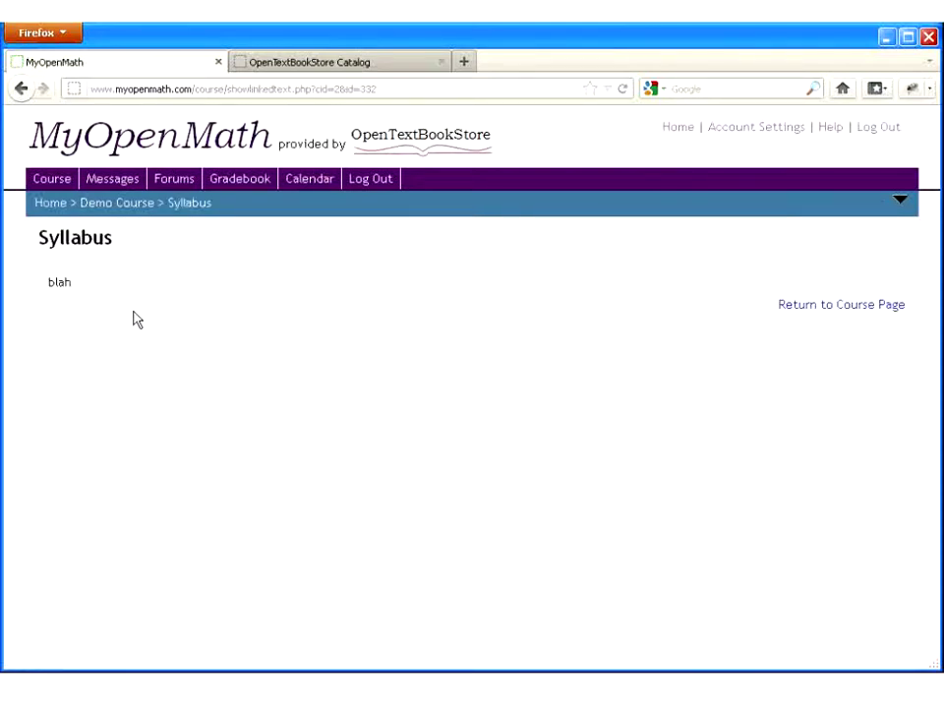
pyautogui.click(133, 205)
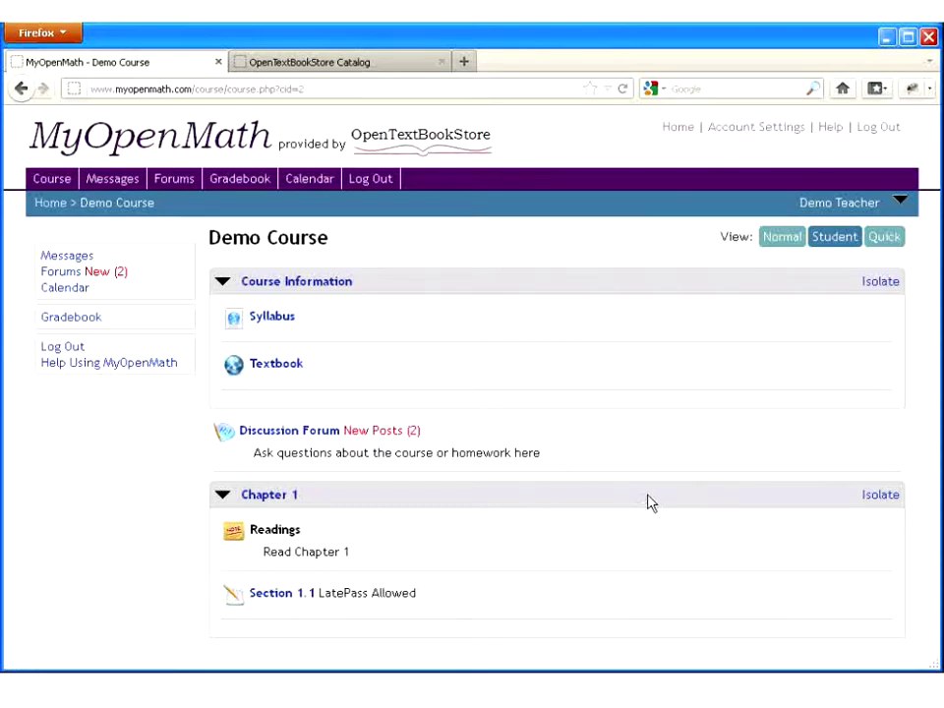
pyautogui.click(315, 438)
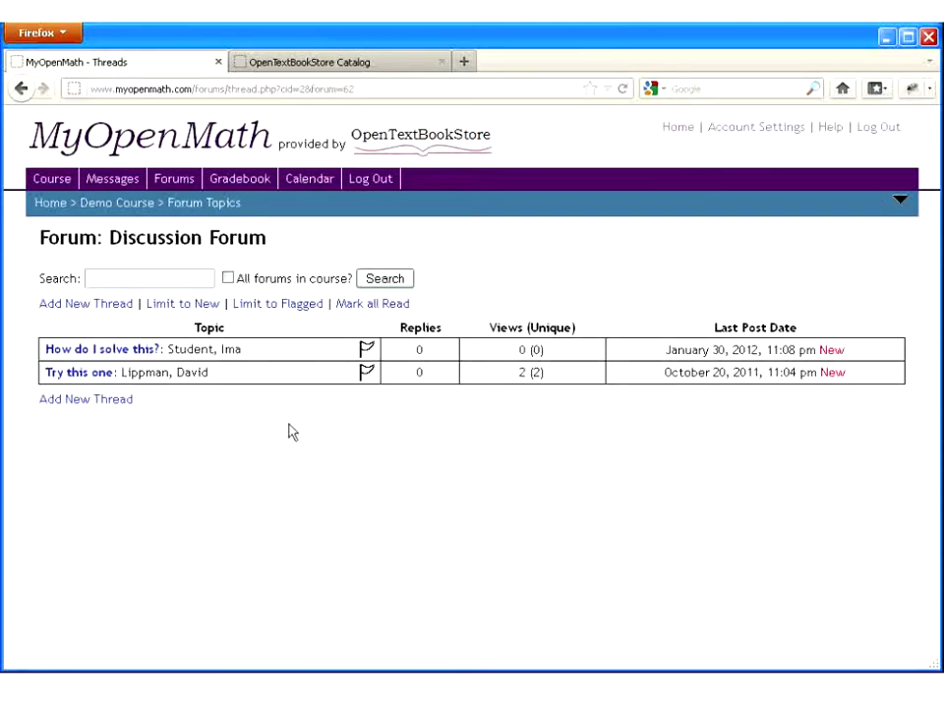
pyautogui.click(94, 356)
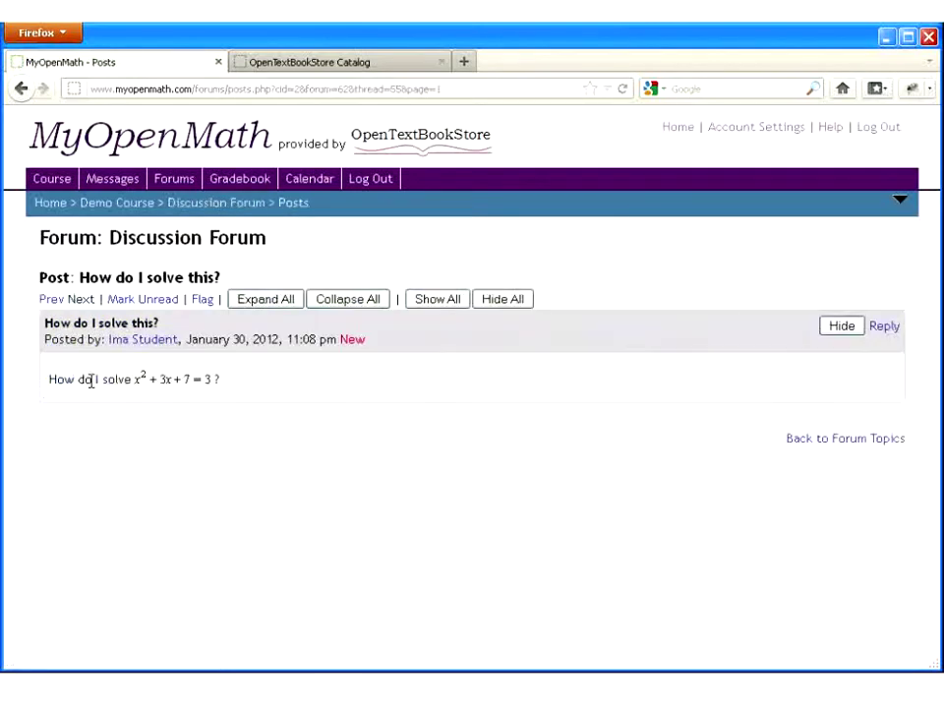
pyautogui.click(221, 211)
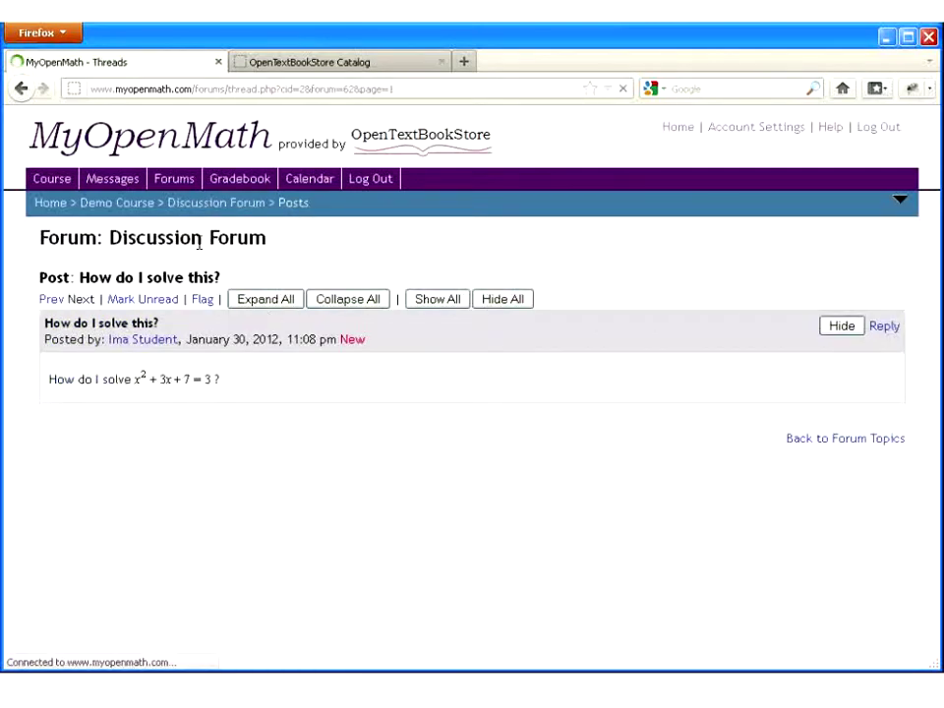
# Open the "Try this one" thread and start a reply to its post.
pyautogui.click(90, 374)
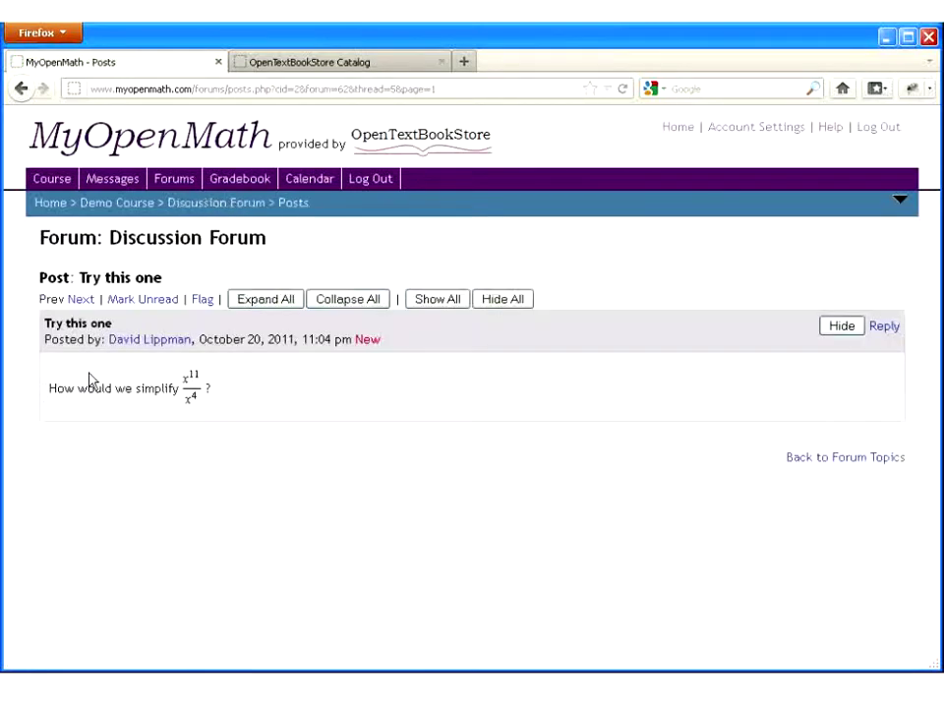
pyautogui.click(884, 327)
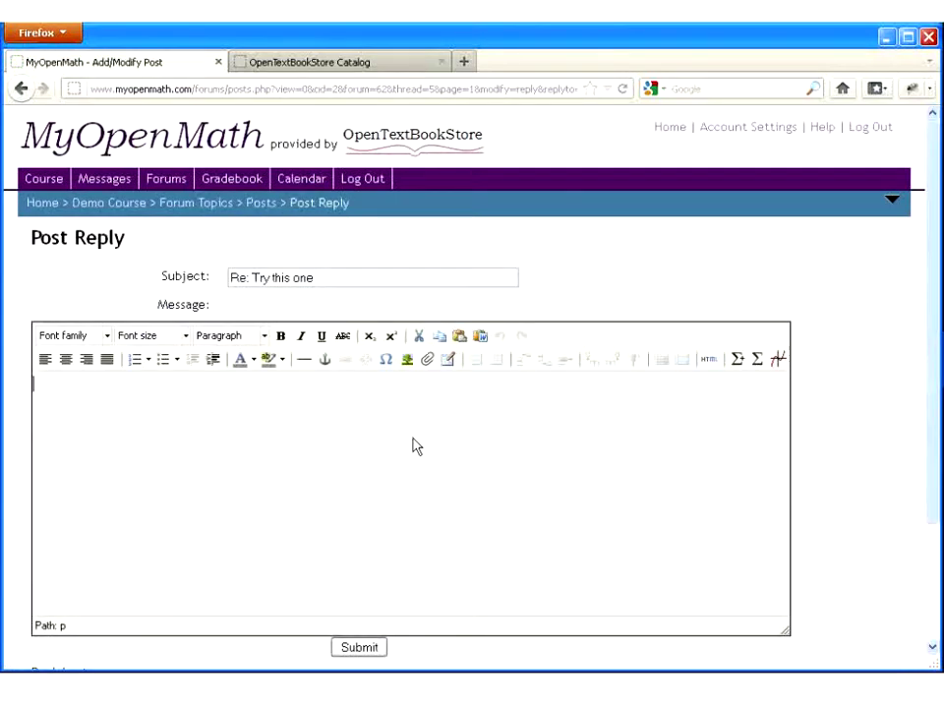
pyautogui.scroll(-3, 418, 437)
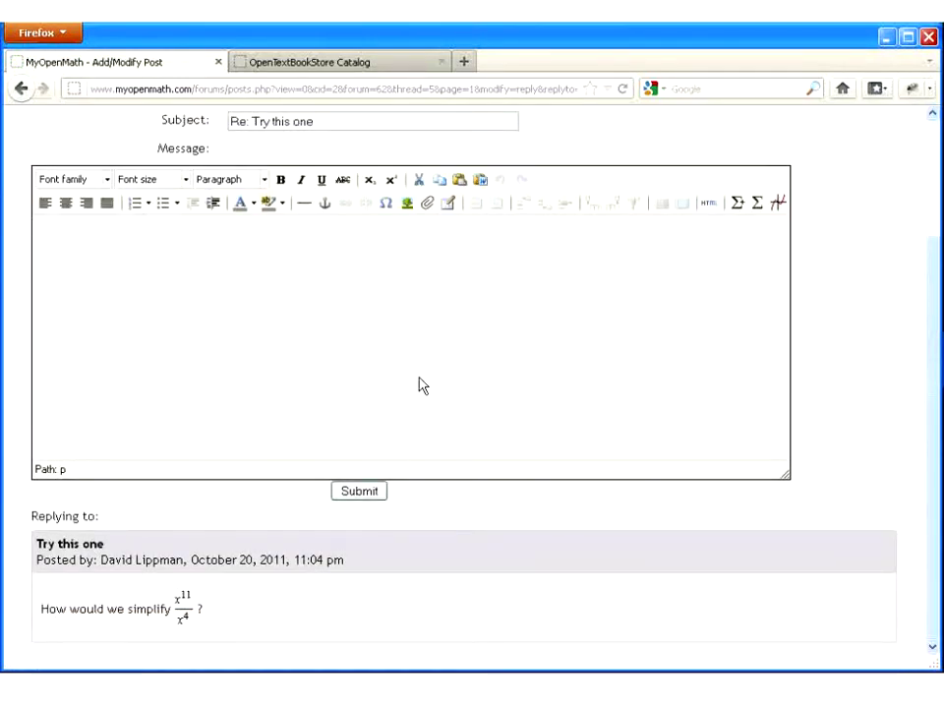
# Insert the math expression x^11/x^4 = x^(11-4) = x^7 into the reply message.
pyautogui.click(743, 207)
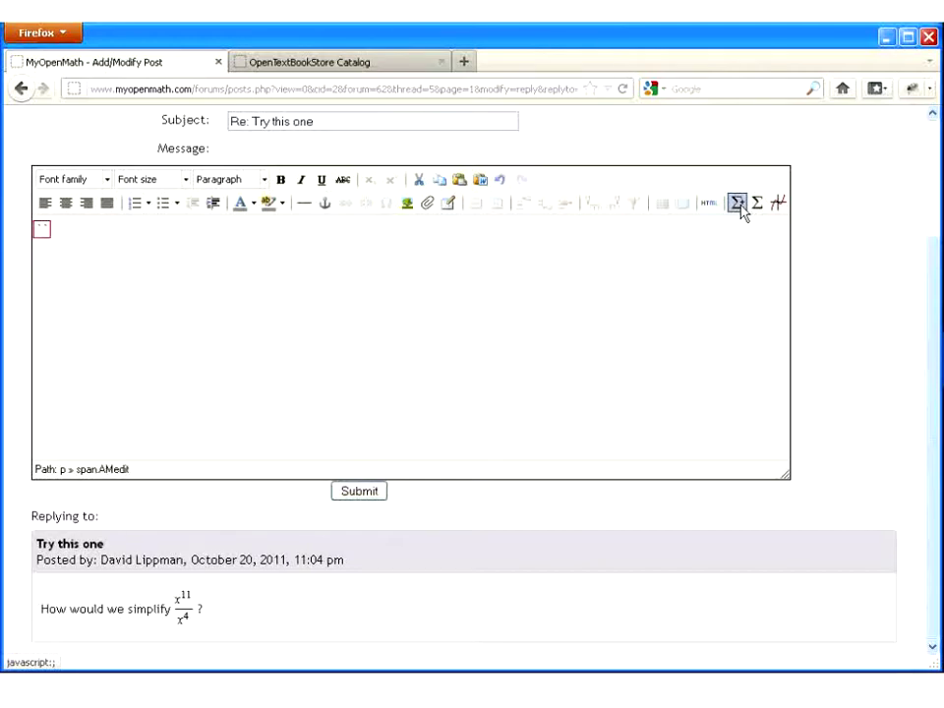
pyautogui.write('x^11')
pyautogui.write('/x^4 = x')
pyautogui.write('^(11-4) = x')
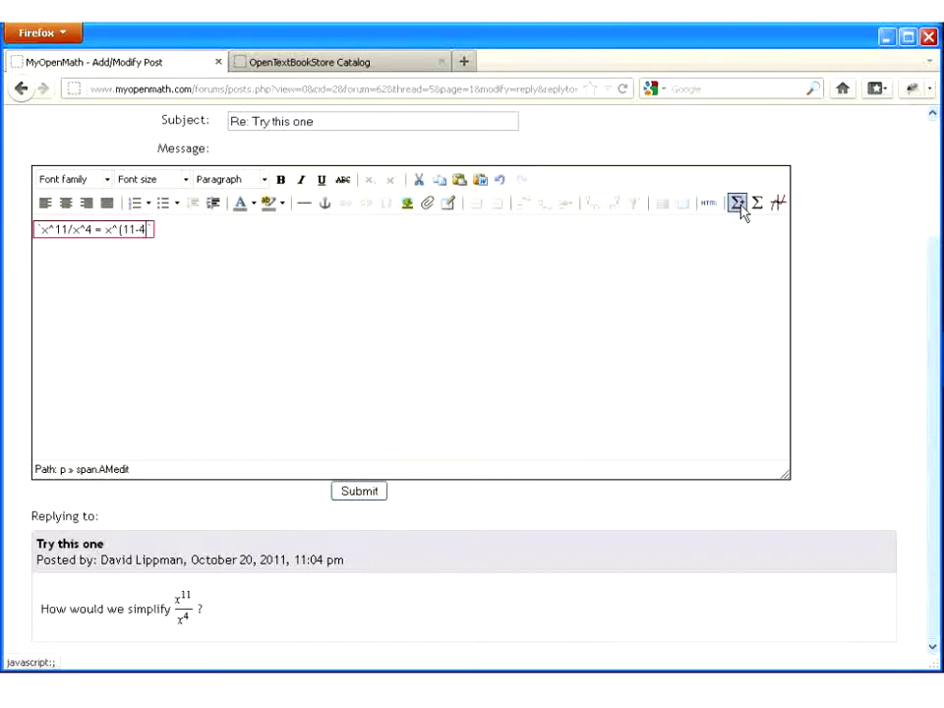
pyautogui.write('^7')
pyautogui.click(414, 302)
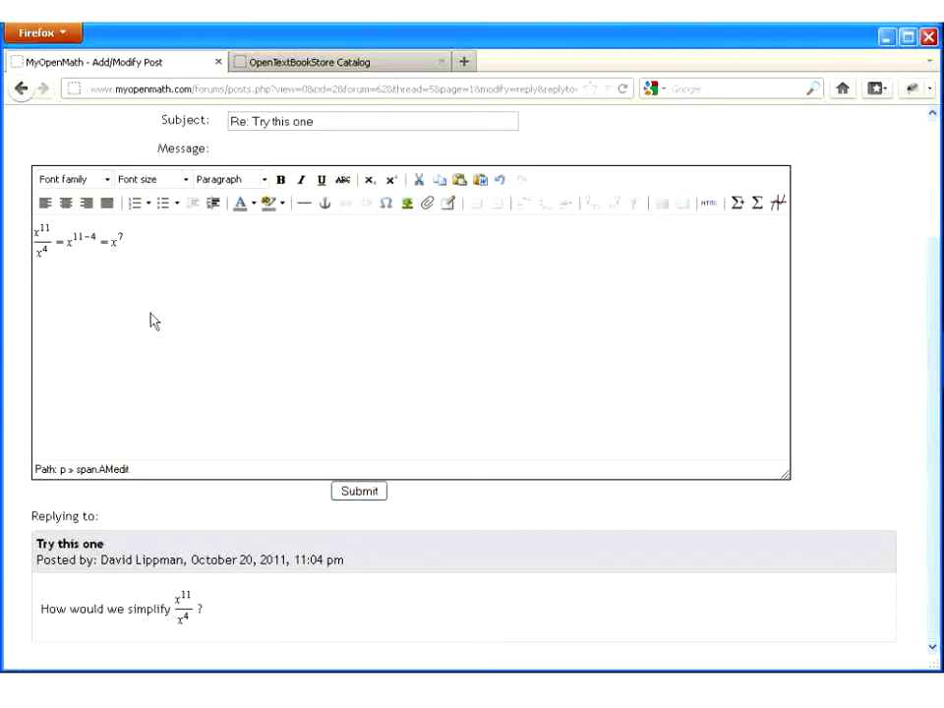
# Show the editable source of the inserted expression and return it to its rendered form.
pyautogui.click(106, 272)
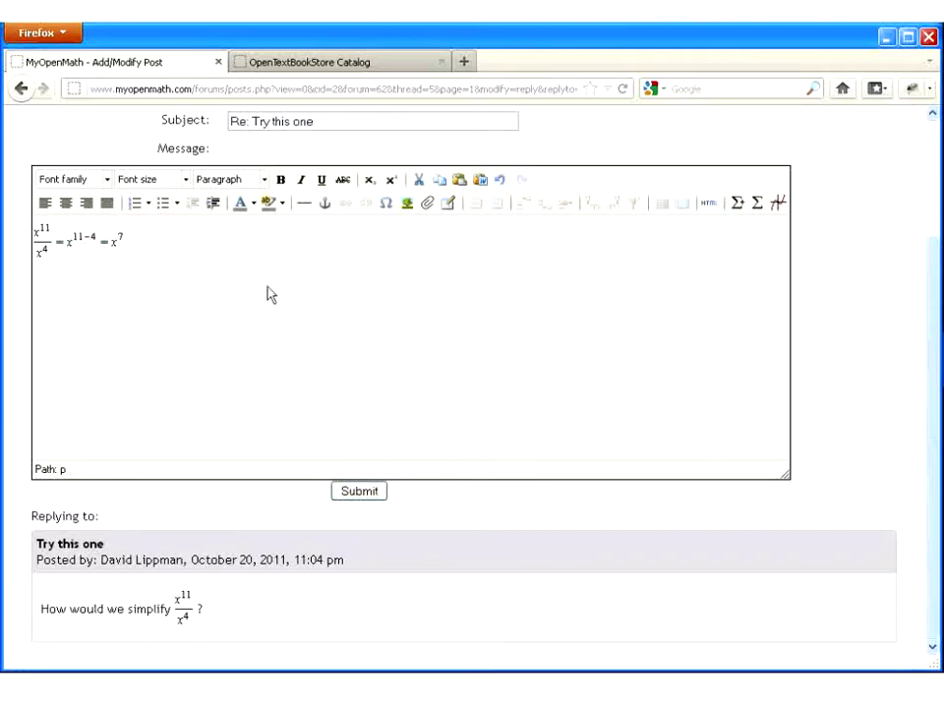
pyautogui.click(63, 251)
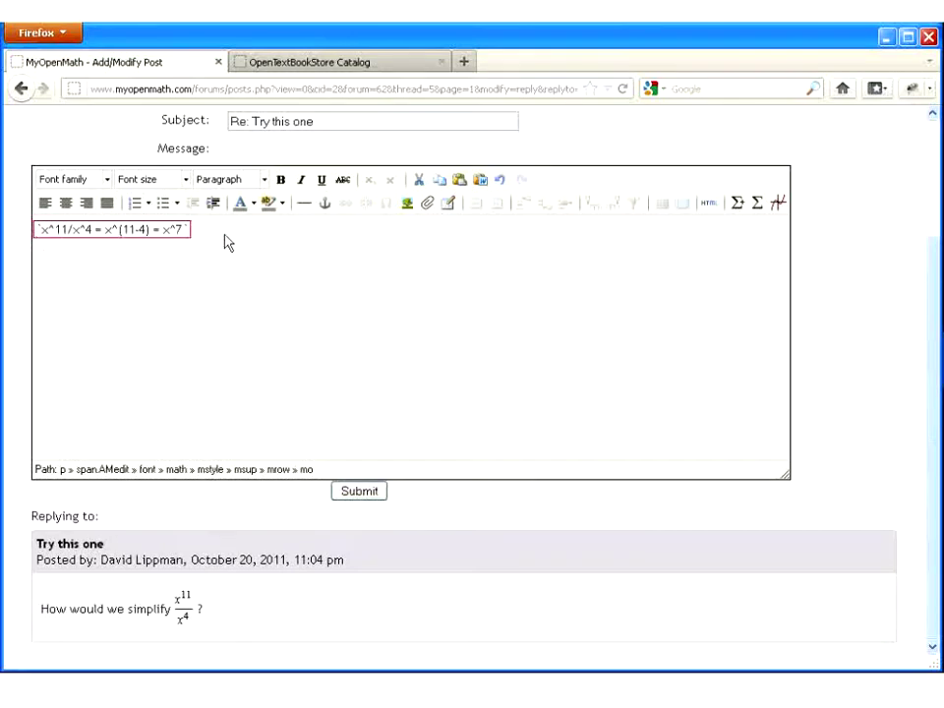
pyautogui.click(244, 267)
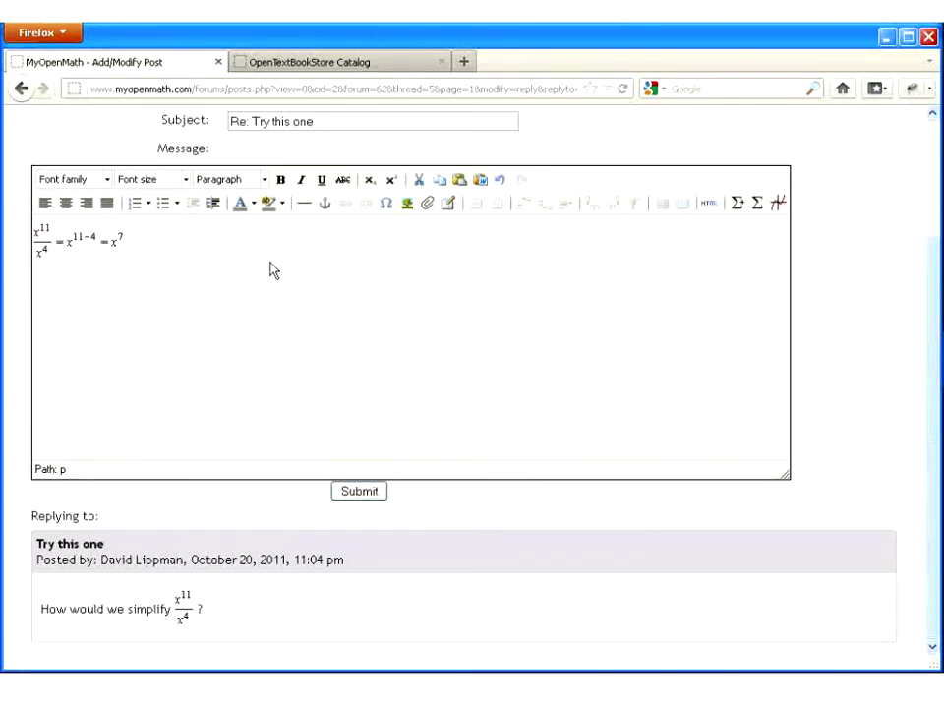
# Insert a graph of y = x^2 after the expression in the reply message.
pyautogui.click(779, 207)
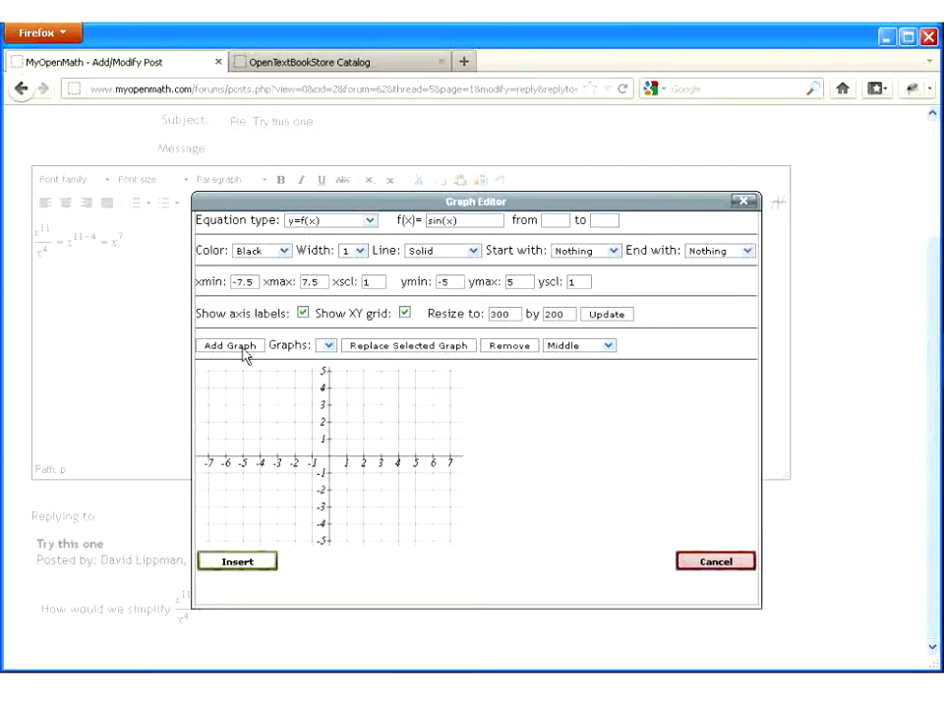
pyautogui.tripleClick(445, 220)
pyautogui.write('x^2')
pyautogui.click(241, 348)
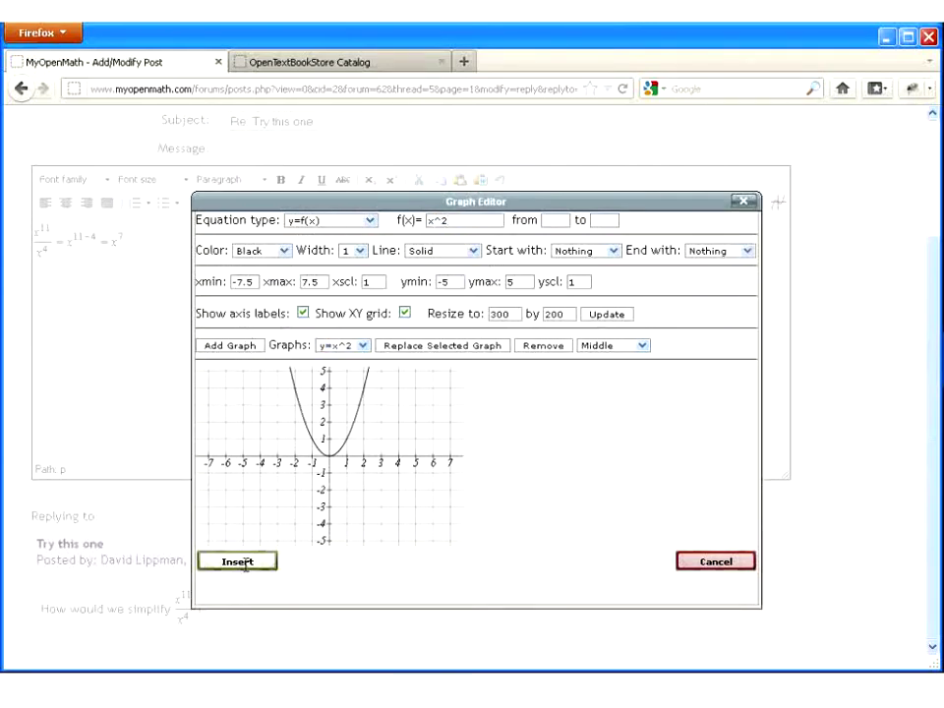
pyautogui.click(237, 561)
# Delete the parabola graph from the reply message.
pyautogui.click(276, 311)
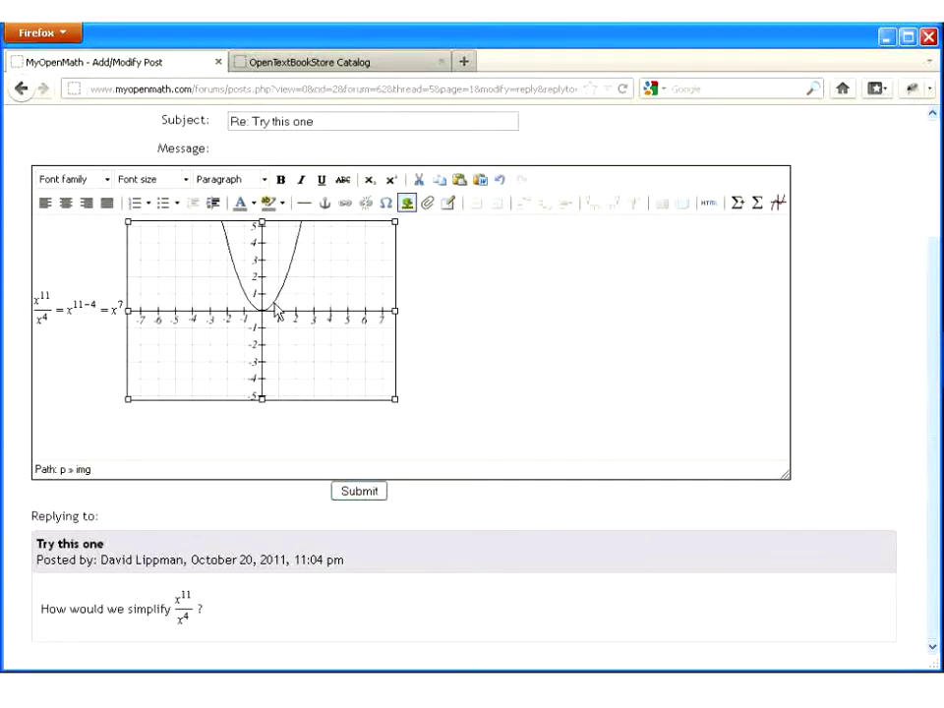
pyautogui.press('Delete')
pyautogui.scroll(3, 401, 416)
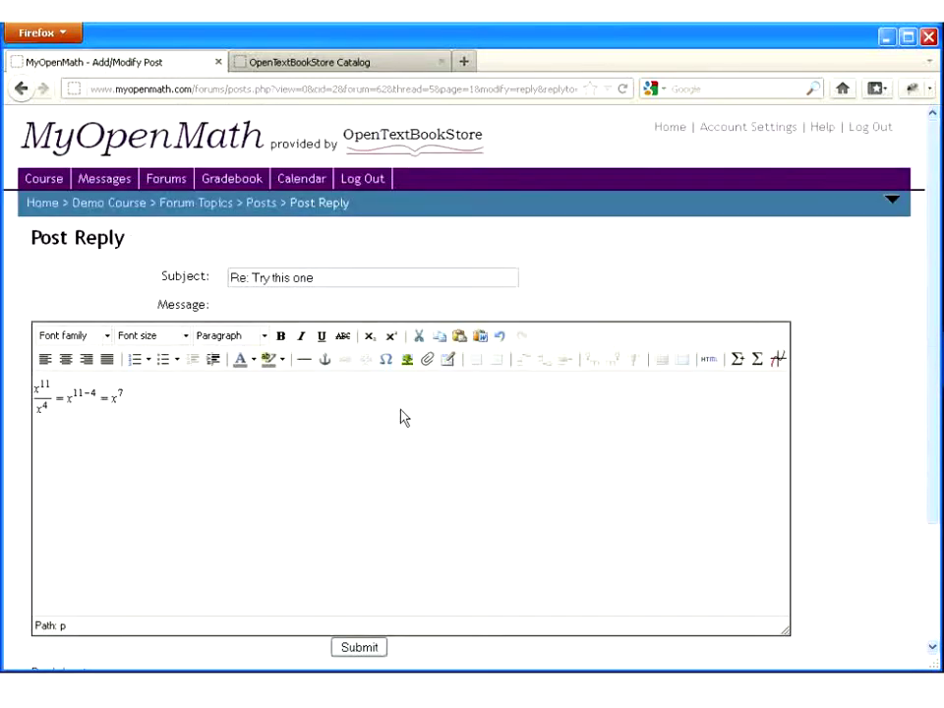
# Submit the reply to the forum thread and return to the Demo Course page.
pyautogui.scroll(-2, 400, 415)
pyautogui.click(355, 548)
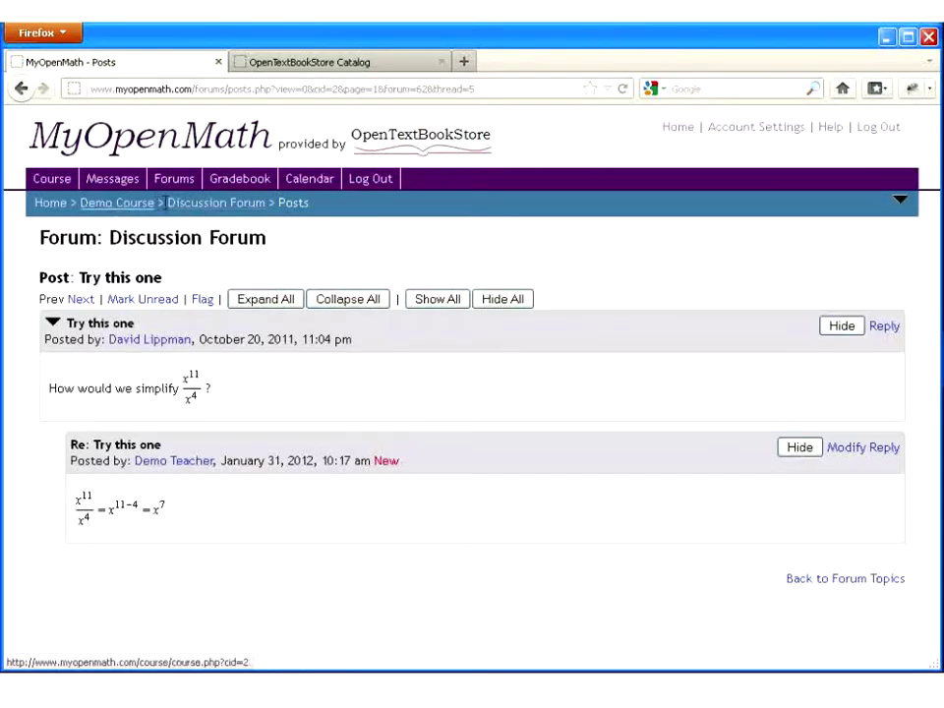
pyautogui.click(171, 204)
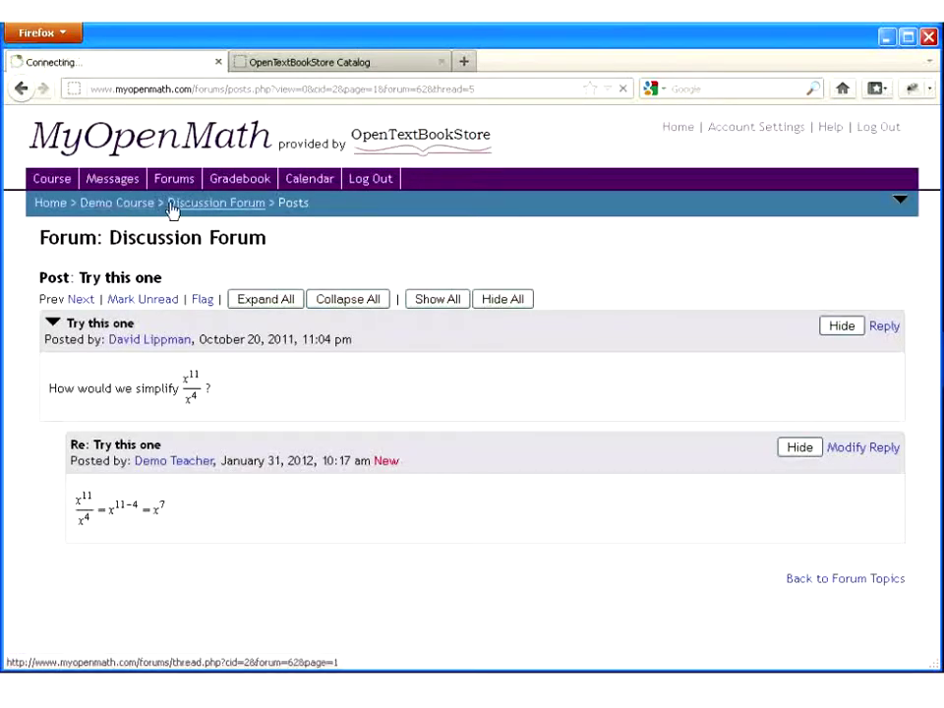
pyautogui.click(118, 204)
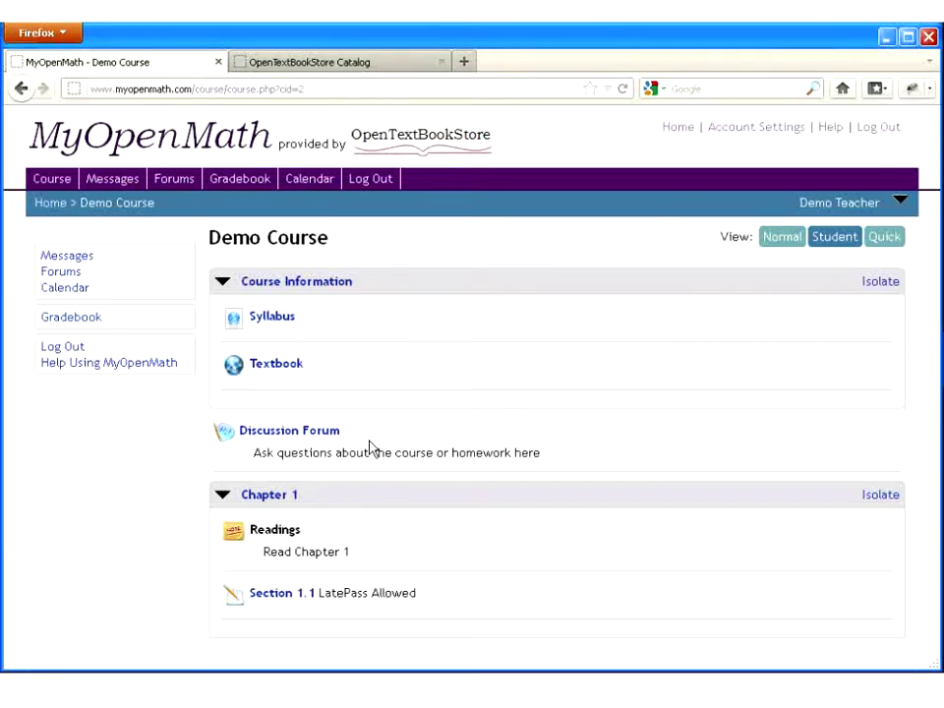
# Open the Section 1.1 assessment, enter z^4 as the answer to question 1 and preview it.
pyautogui.click(294, 595)
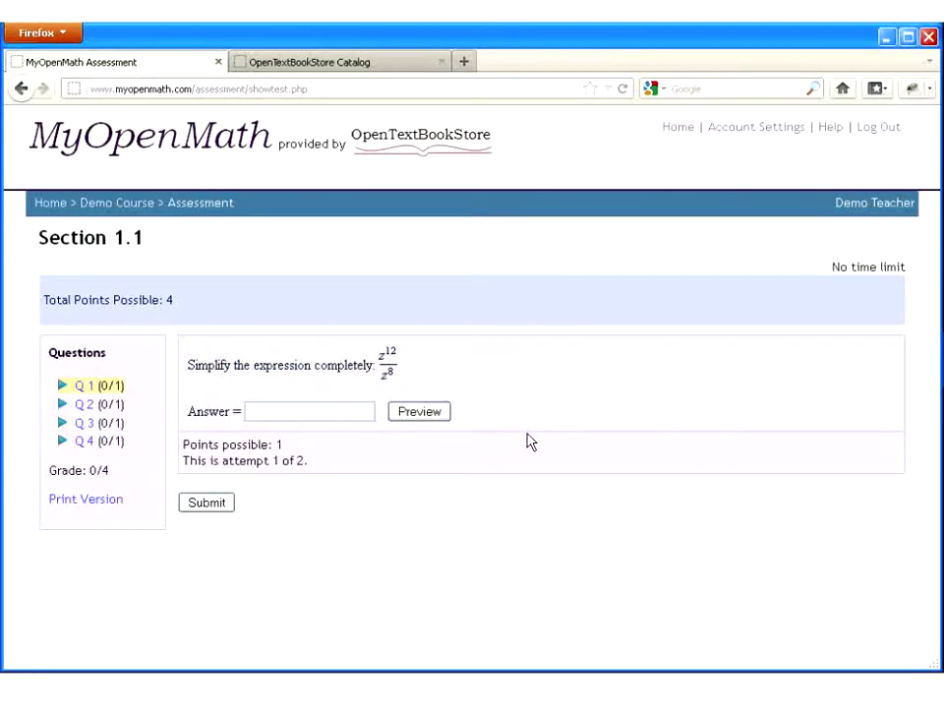
pyautogui.click(336, 407)
pyautogui.write('x^4')
pyautogui.press('BackSpace')
pyautogui.press('BackSpace')
pyautogui.press('BackSpace')
pyautogui.write('z^4')
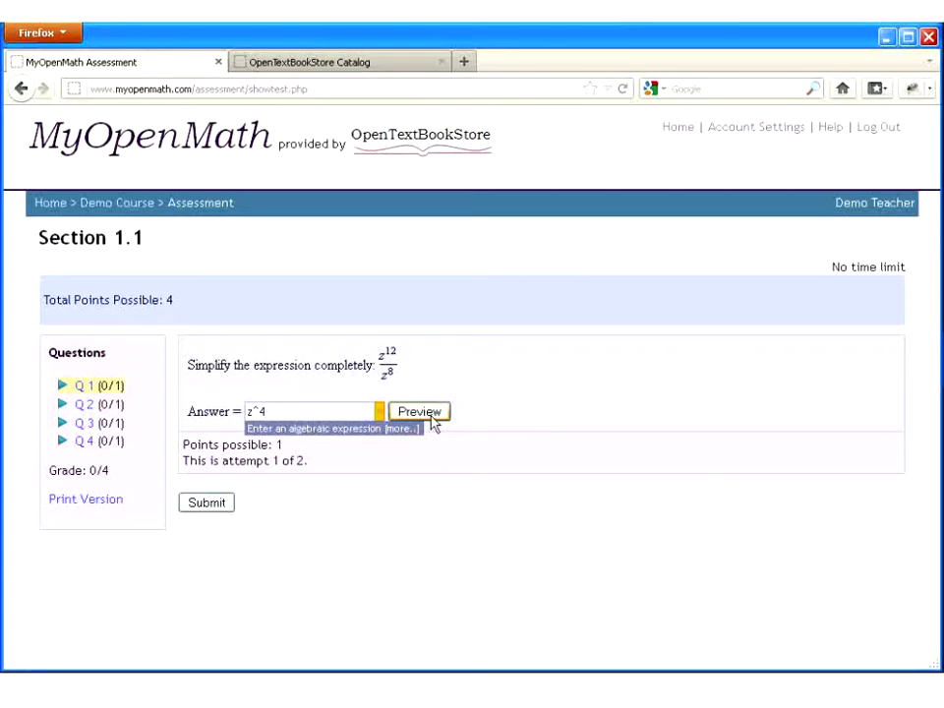
pyautogui.click(433, 417)
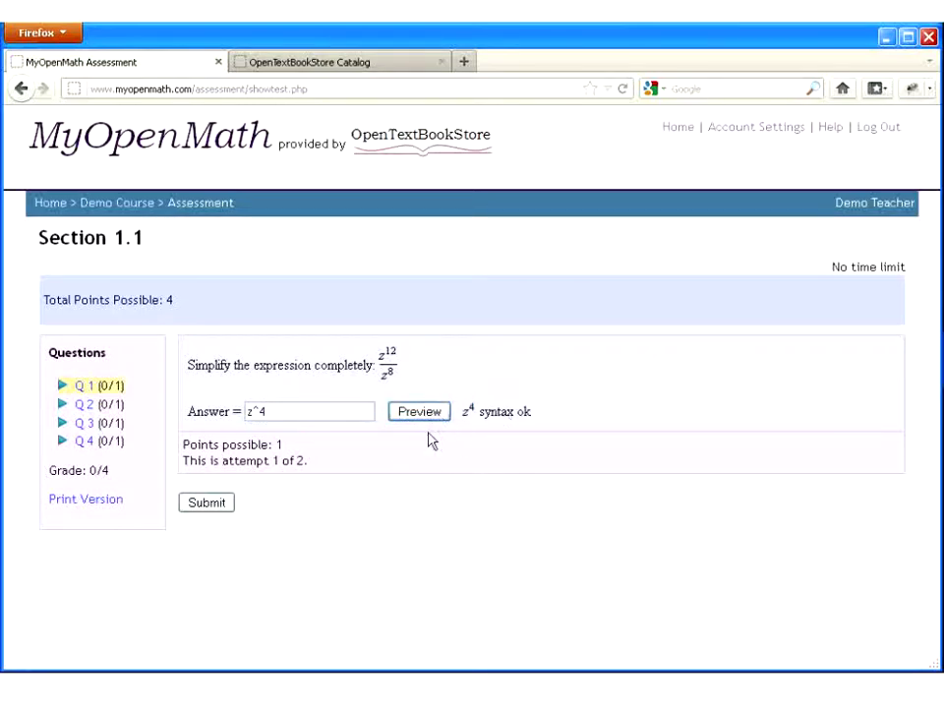
# Preview the question 1 answer as z^4/4 and restore it to z^4.
pyautogui.click(277, 403)
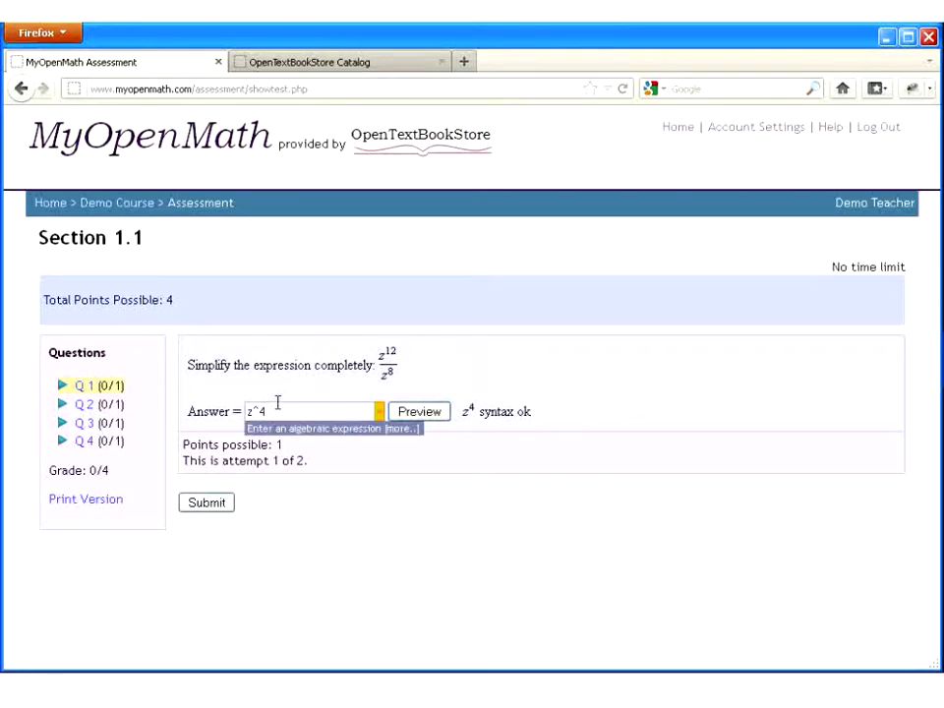
pyautogui.write('/4')
pyautogui.click(417, 413)
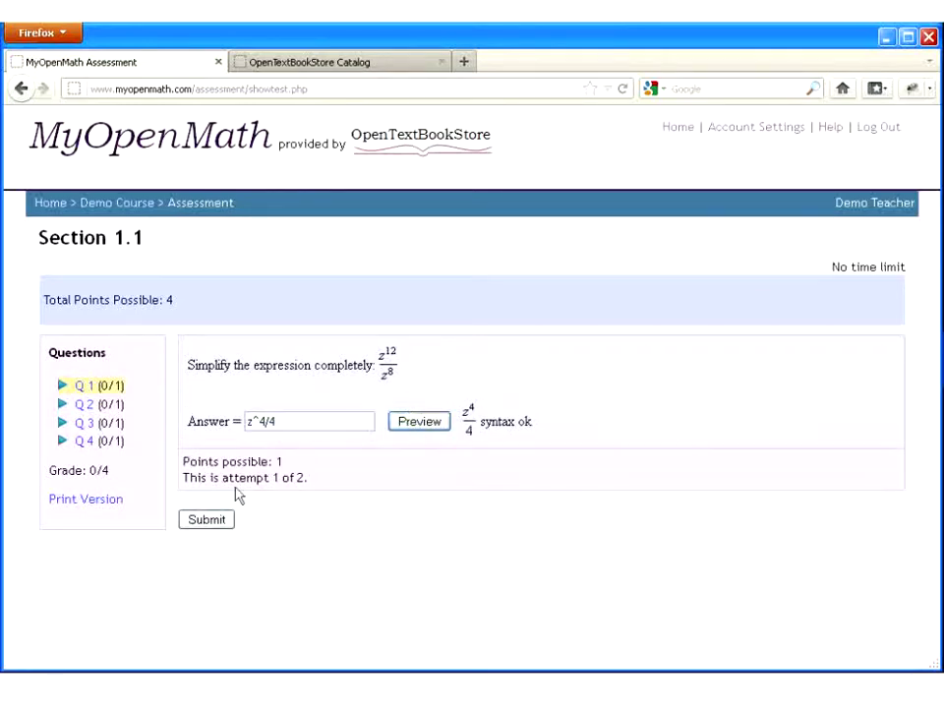
pyautogui.click(291, 421)
pyautogui.press('BackSpace')
pyautogui.press('BackSpace')
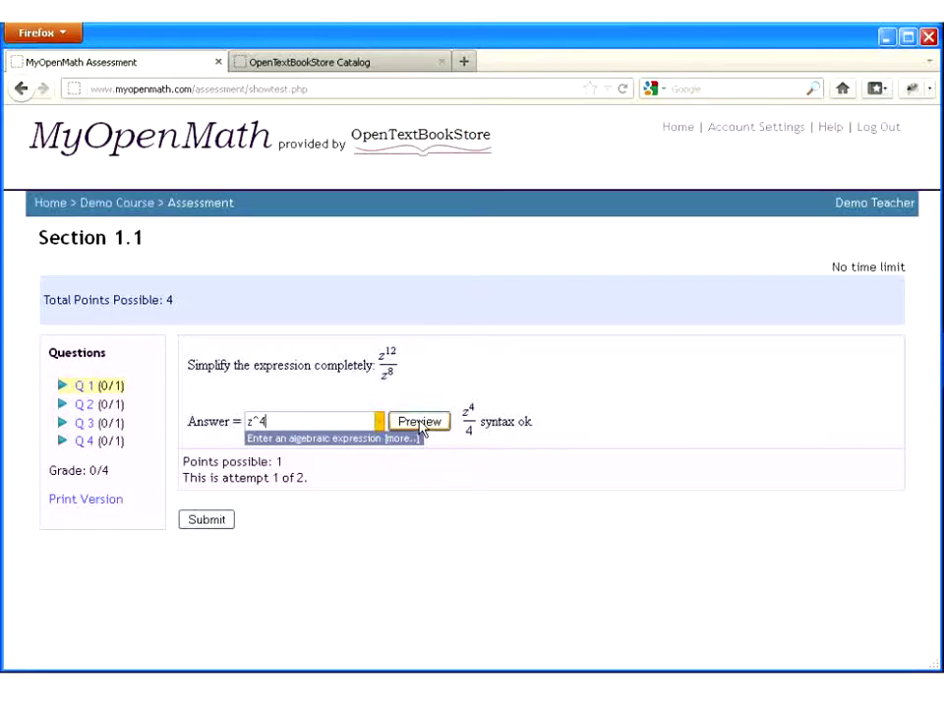
# Preview and submit z^4 as the answer to question 1, and request another similar question.
pyautogui.click(415, 423)
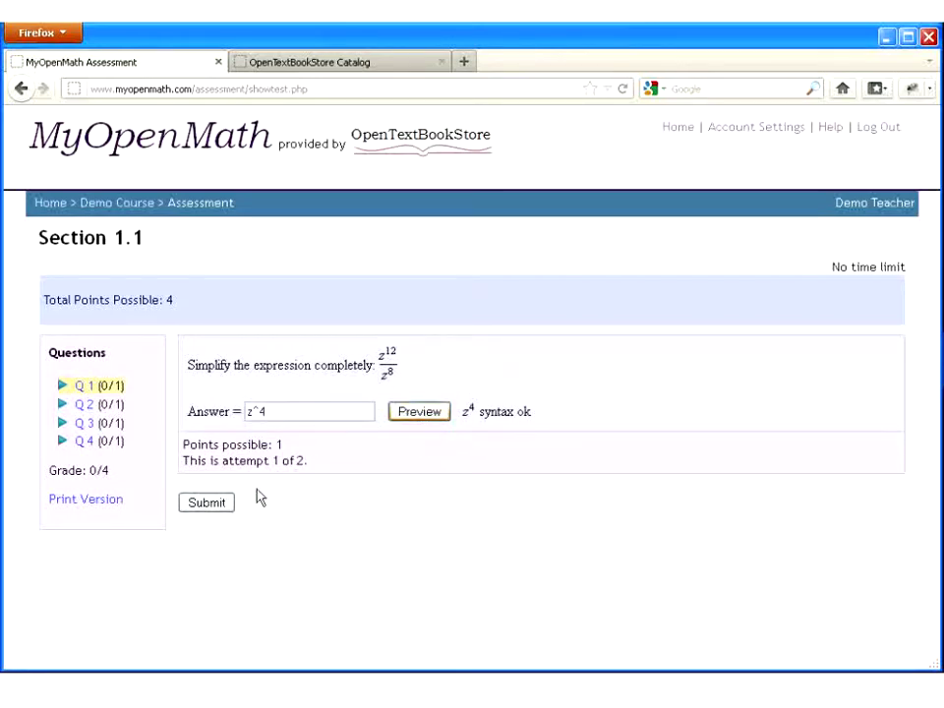
pyautogui.click(208, 504)
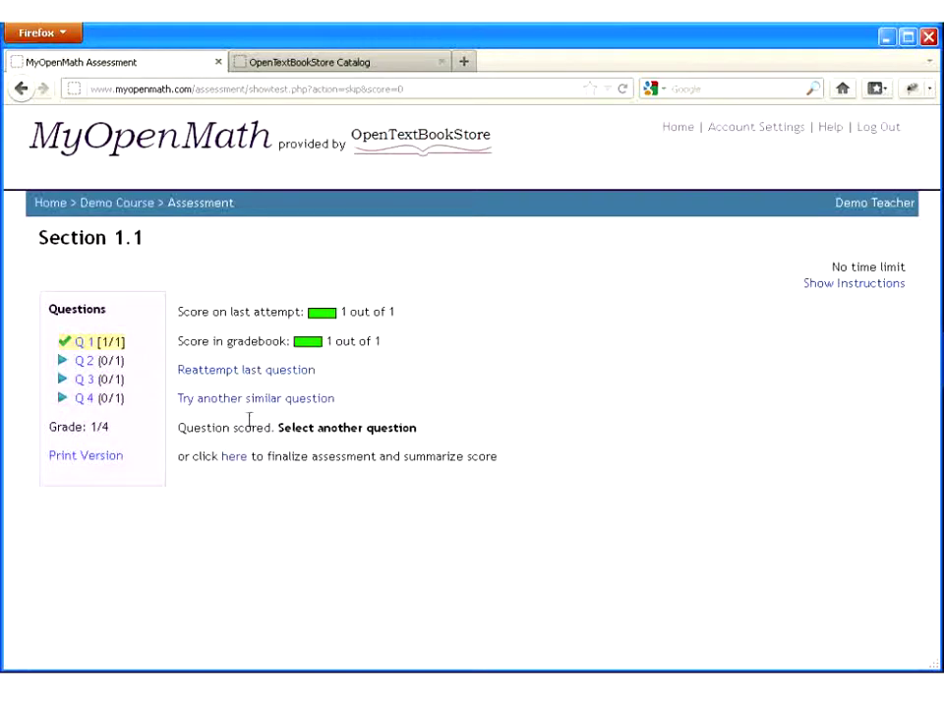
pyautogui.click(255, 403)
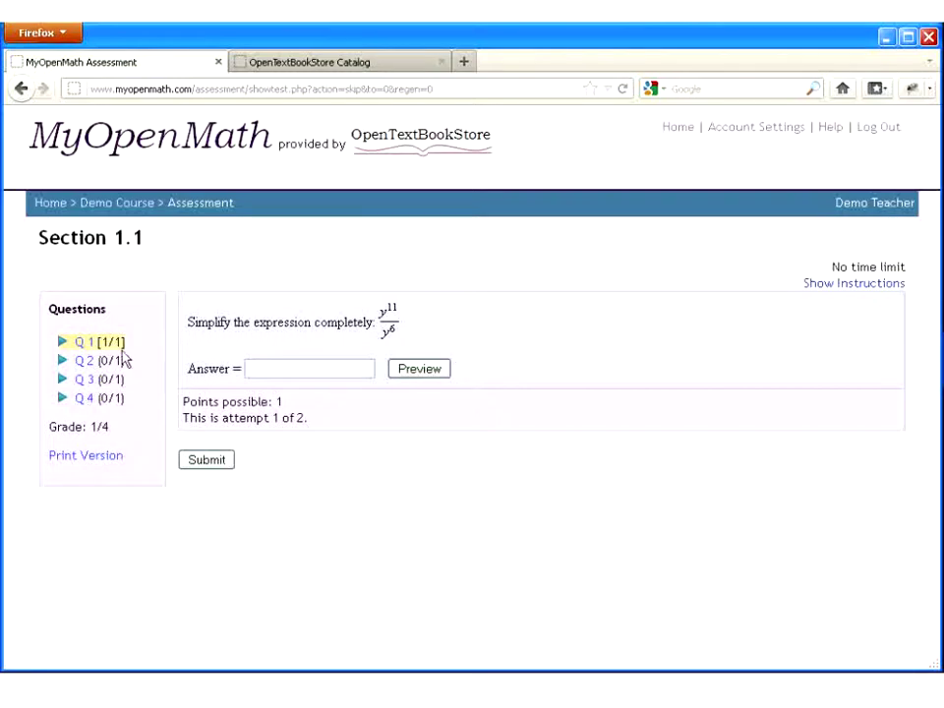
# Open question 2, enter 2*(x-2)^2 as the equation of the graphed quadratic and preview it.
pyautogui.click(84, 362)
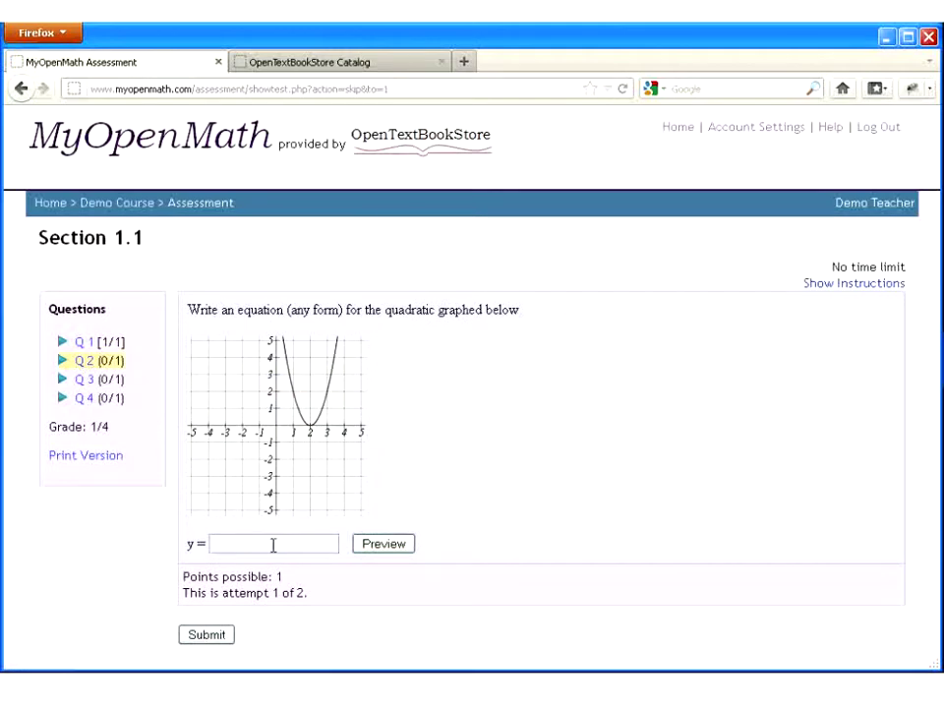
pyautogui.click(269, 544)
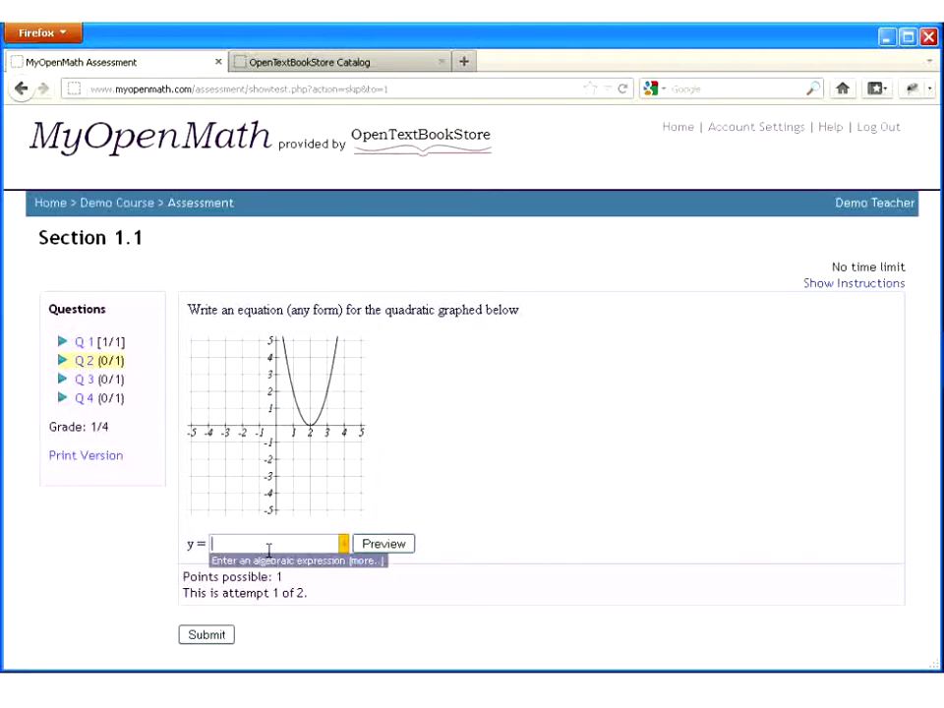
pyautogui.write('(x-2)^2')
pyautogui.press('Home')
pyautogui.write('2*')
pyautogui.click(379, 543)
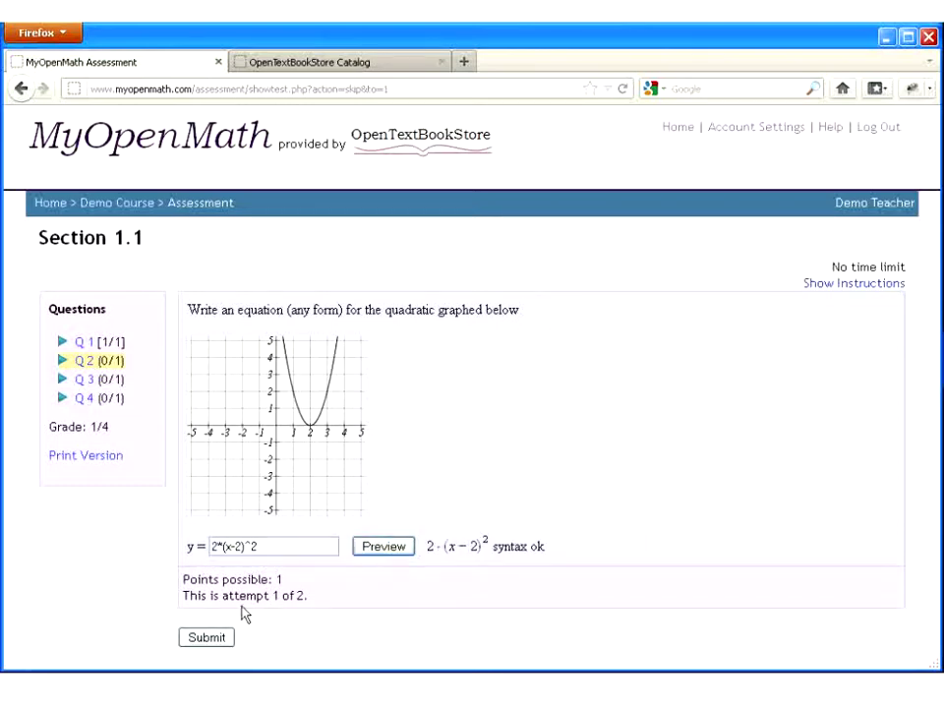
# Change the question 2 answer to 2(x-2)^2 and submit it.
pyautogui.click(222, 548)
pyautogui.press('BackSpace')
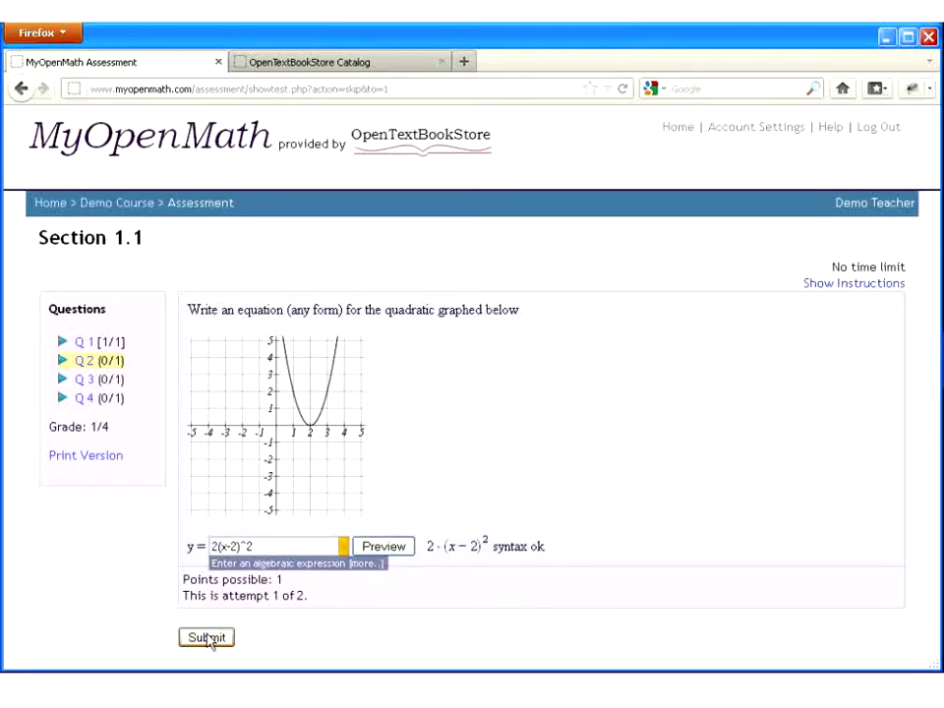
pyautogui.click(207, 638)
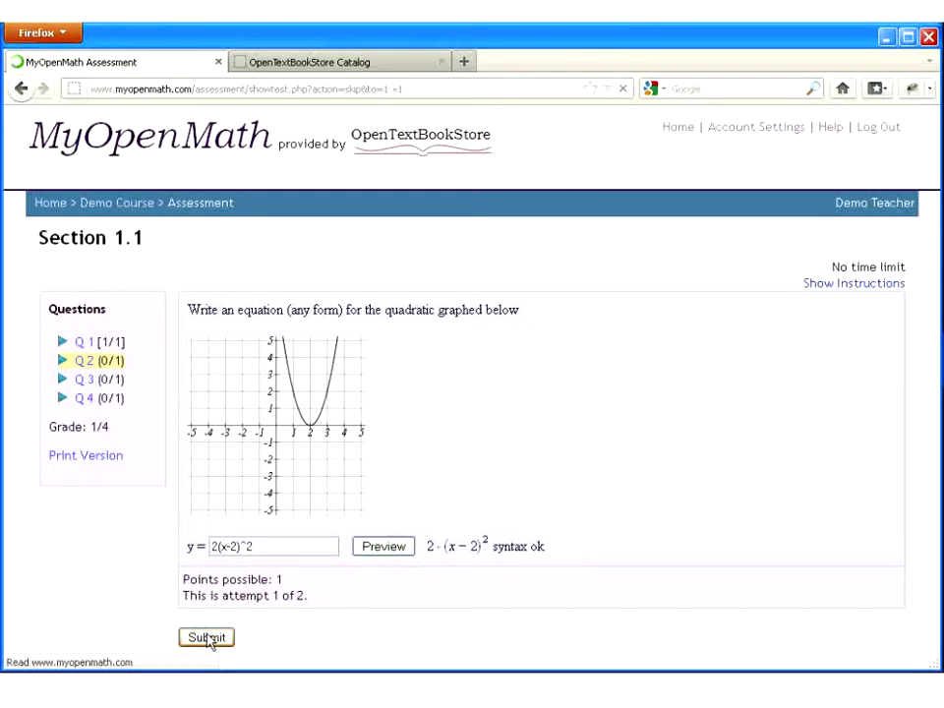
# In question 3, graph y = 2x + 1 as a line through about (0, 1) and (1, 3), and submit it.
pyautogui.click(82, 383)
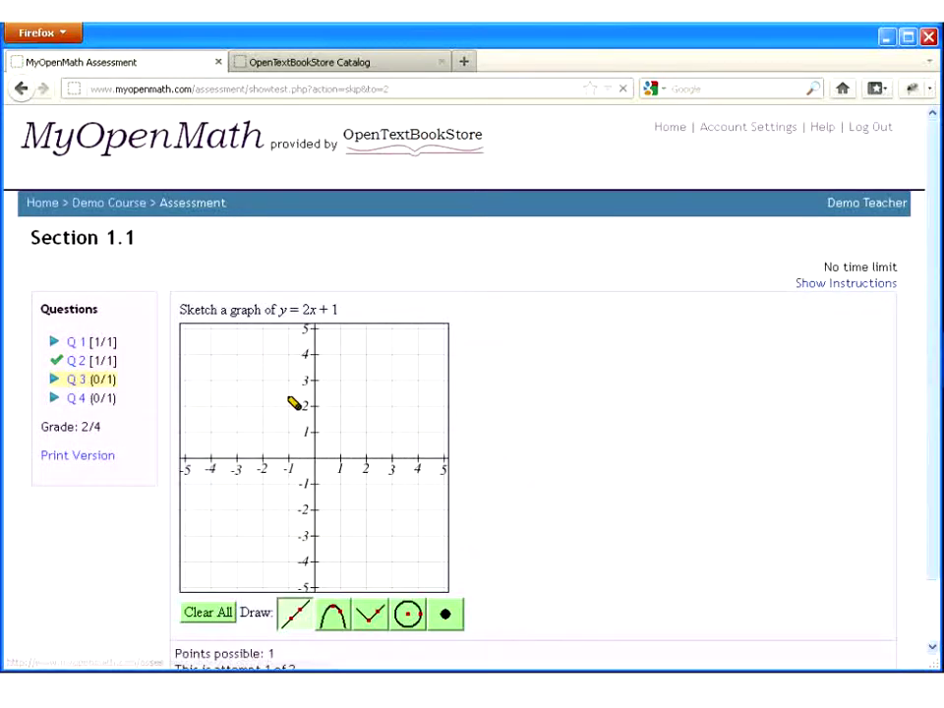
pyautogui.click(317, 433)
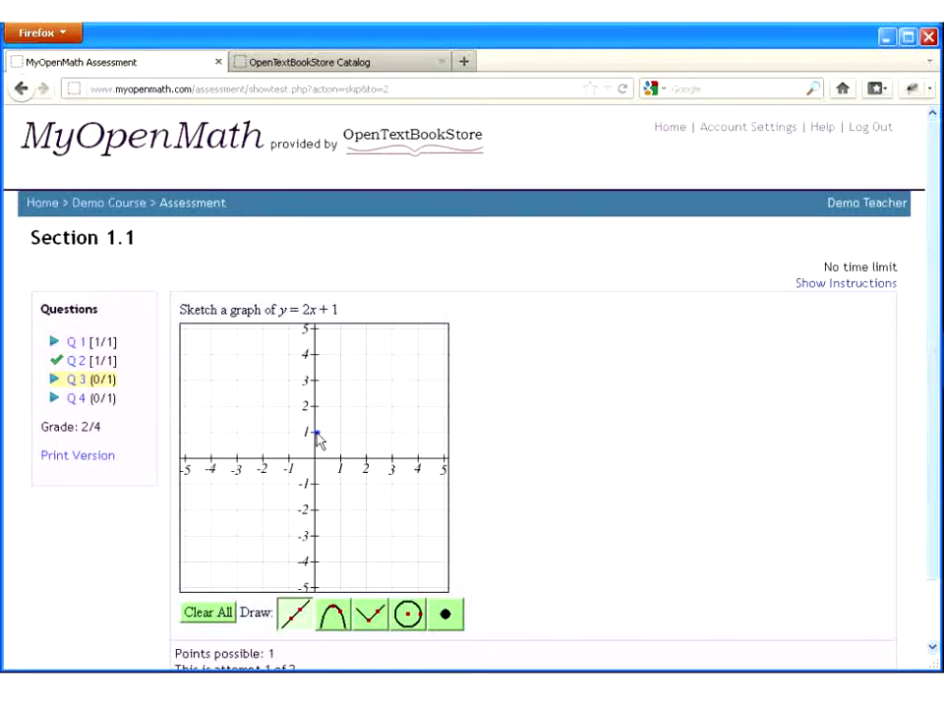
pyautogui.click(345, 378)
pyautogui.click(197, 642)
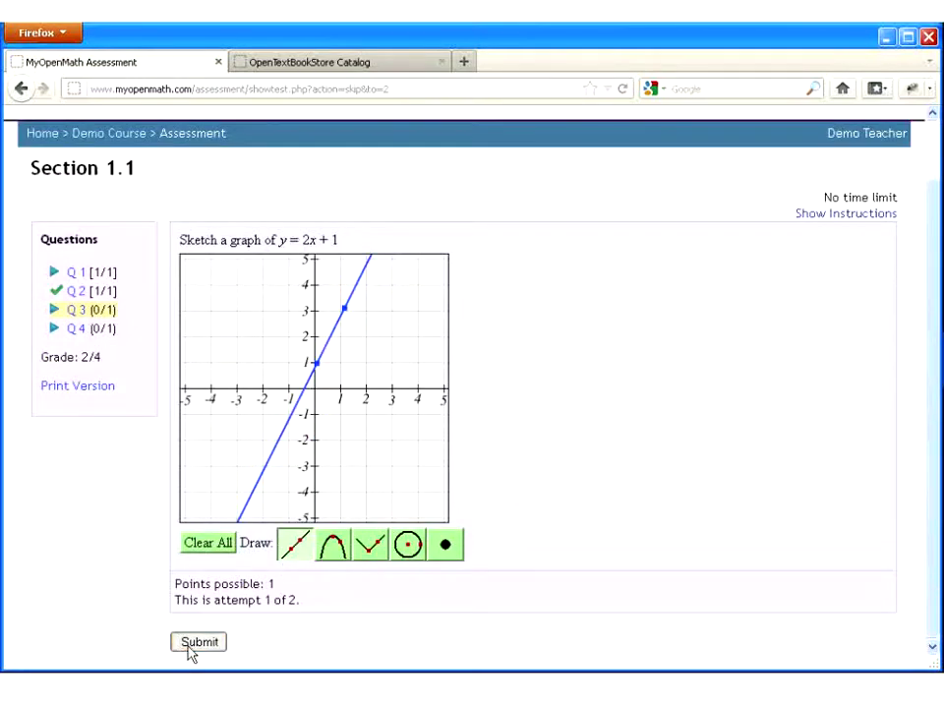
# Open question 4 on dividing fractions, view its help video and close the video window.
pyautogui.click(85, 398)
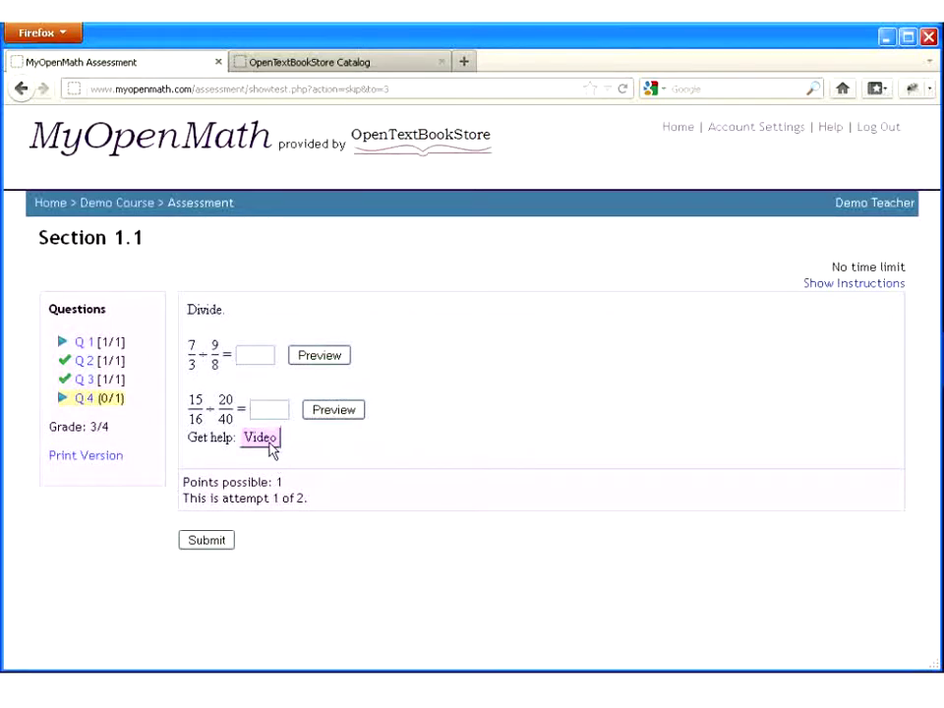
pyautogui.click(261, 437)
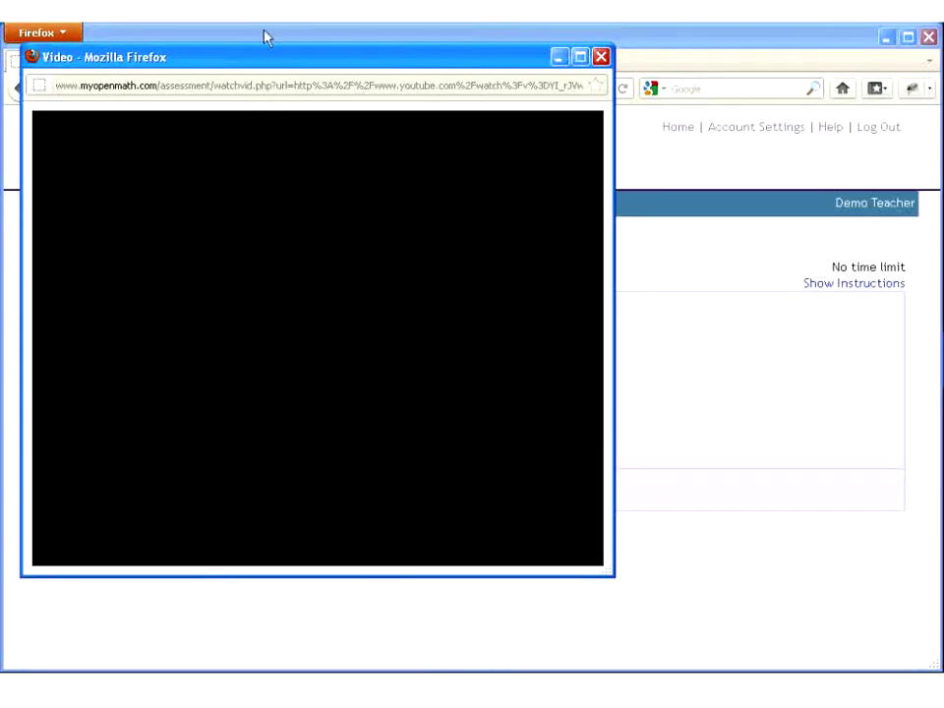
pyautogui.moveTo(246, 64); pyautogui.dragTo(307, 122)
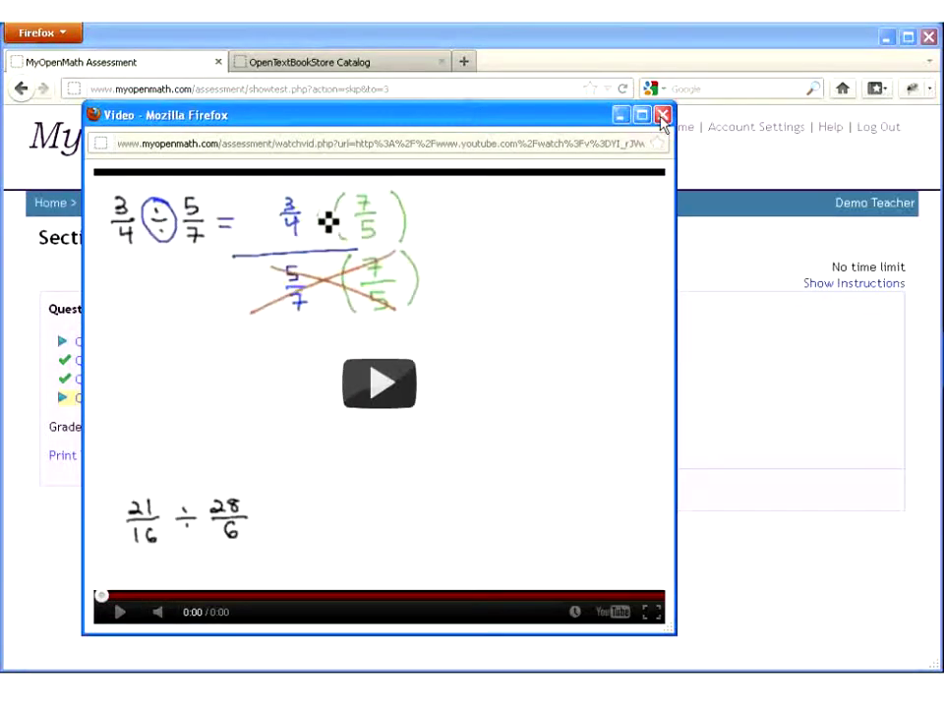
pyautogui.click(664, 117)
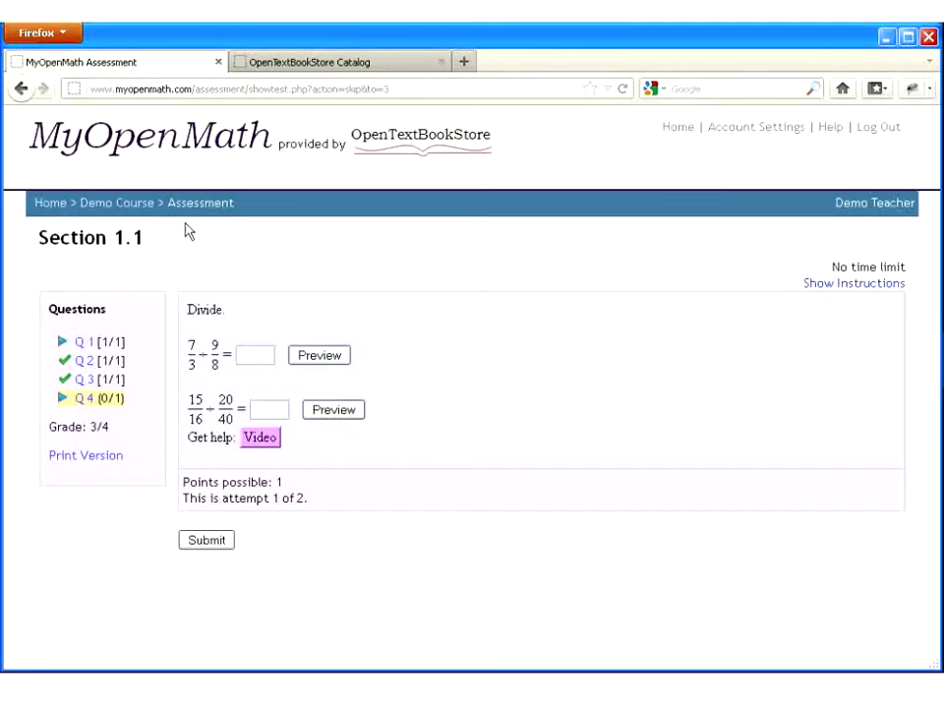
# Return to the Demo Course page in Normal view and open the course gradebook.
pyautogui.click(90, 205)
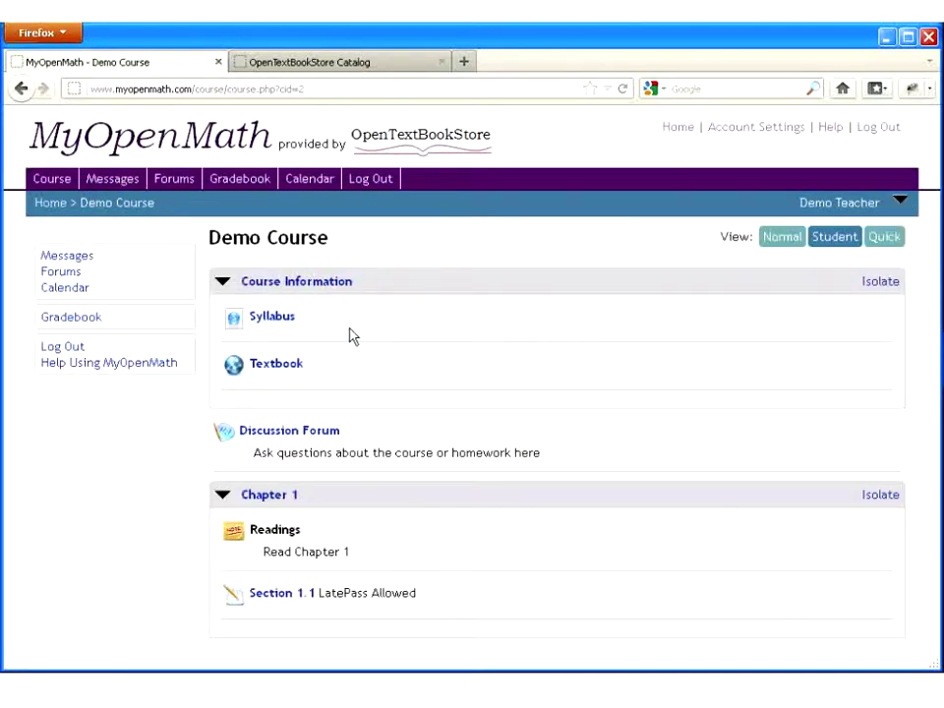
pyautogui.click(775, 240)
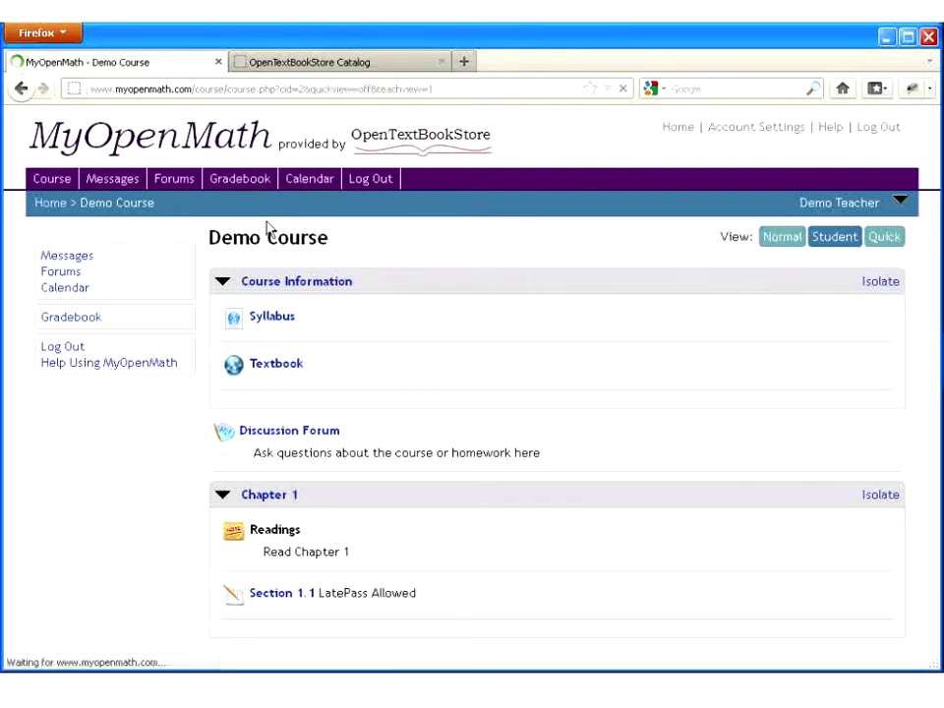
pyautogui.click(284, 179)
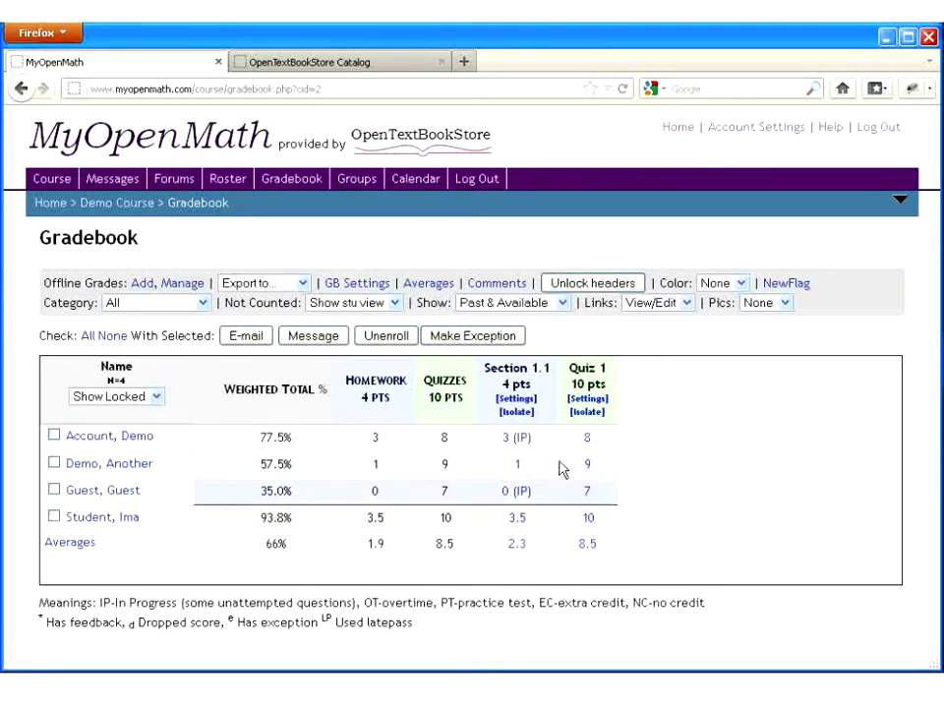
# Examine the item analysis for Section 1.1, including question 4's overall average score, and return to the Demo Course page.
pyautogui.moveTo(515, 548)
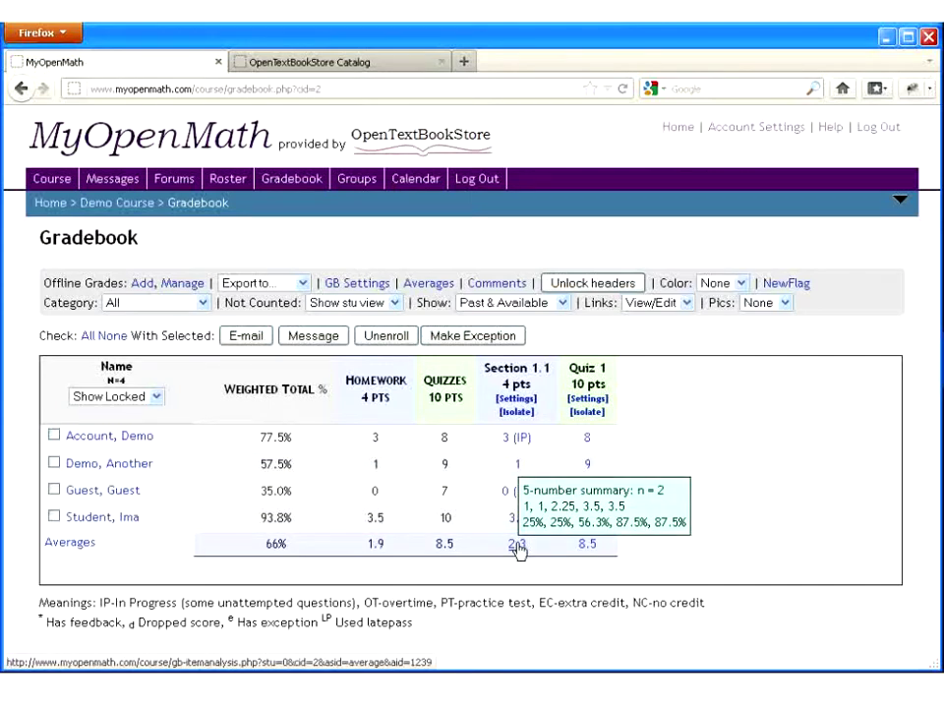
pyautogui.click(518, 549)
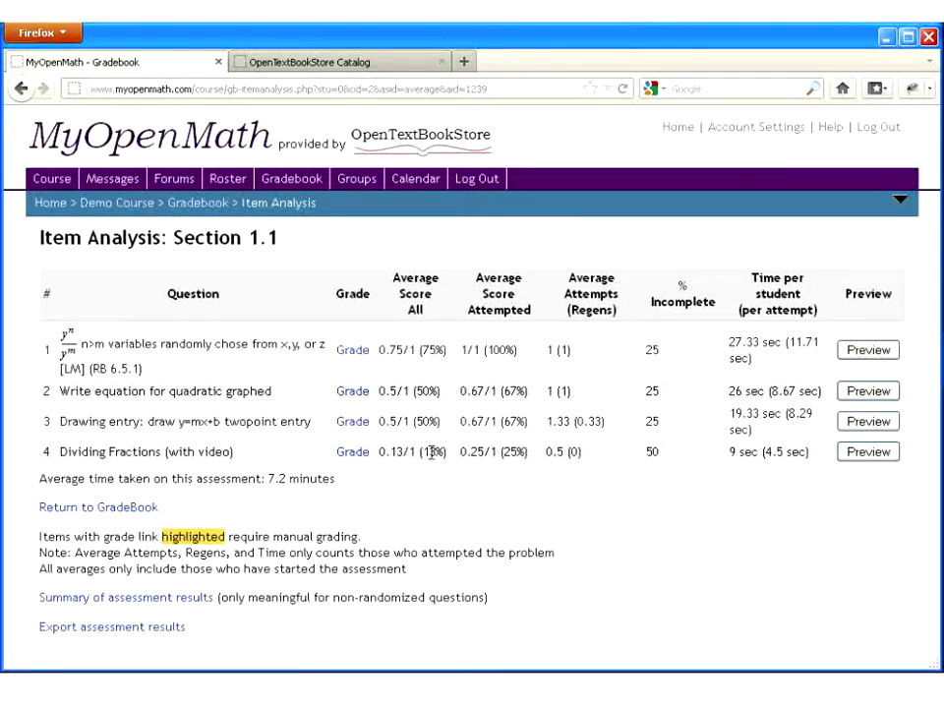
pyautogui.moveTo(447, 452); pyautogui.dragTo(380, 454)
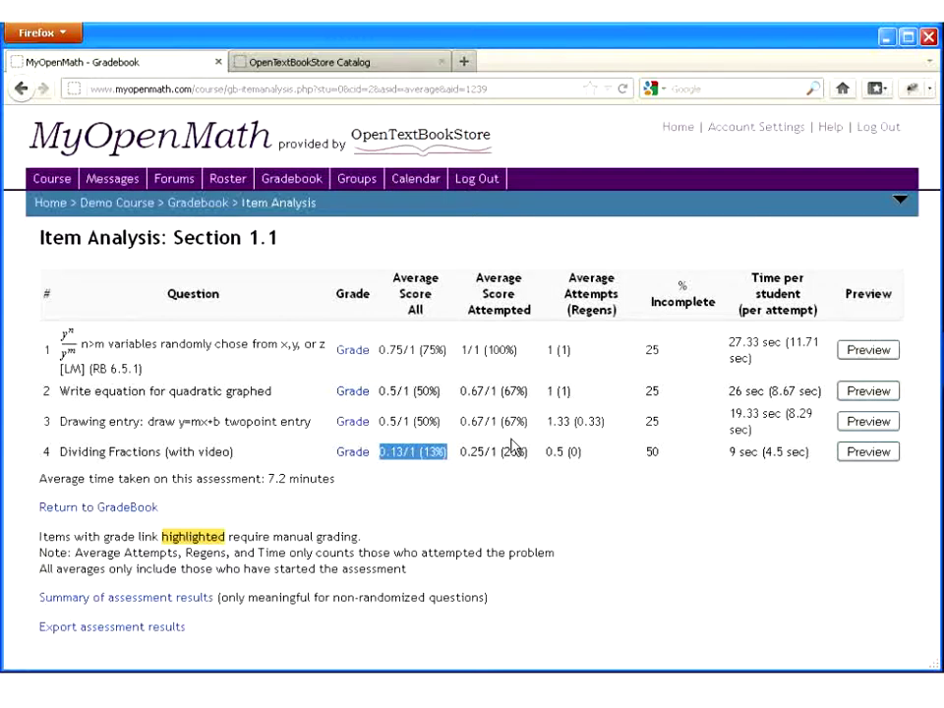
pyautogui.click(208, 205)
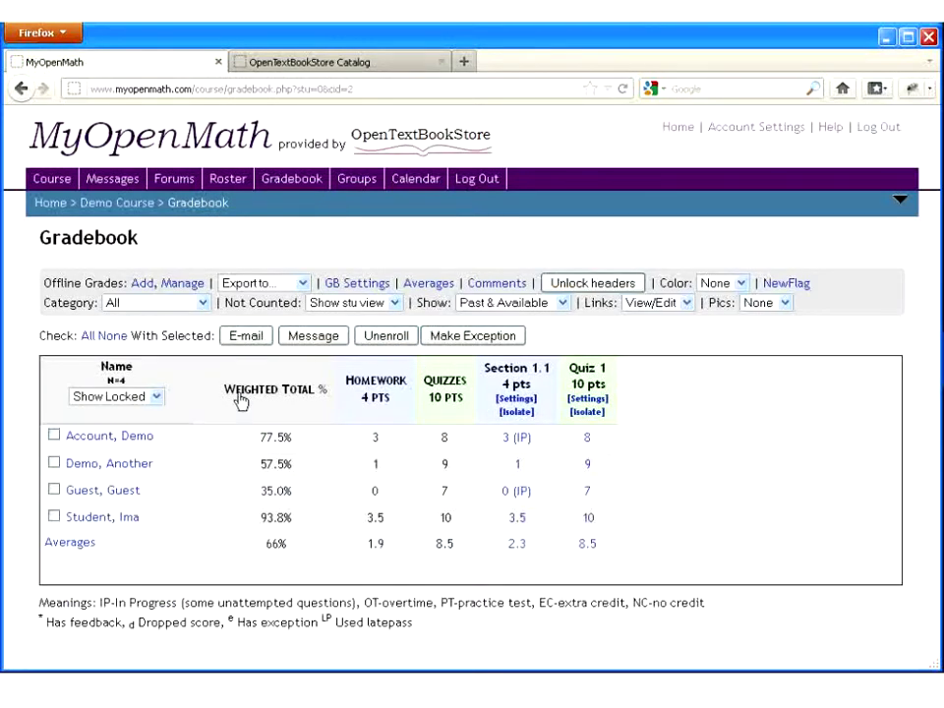
pyautogui.click(143, 207)
# View the Mass Change Dates page for the course items and return to the Demo Course page.
pyautogui.moveTo(680, 426)
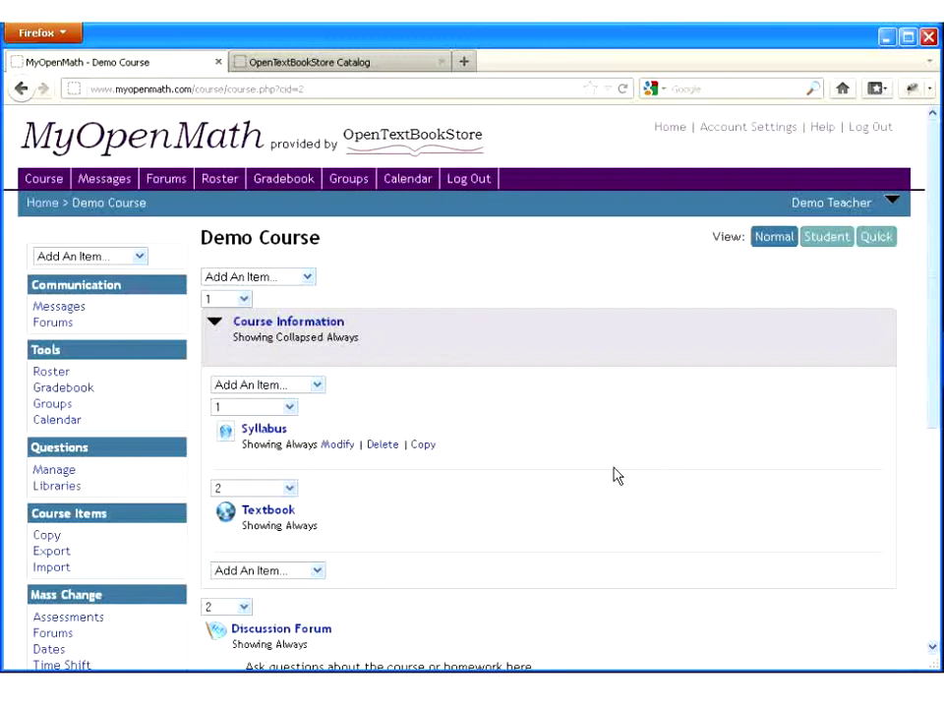
pyautogui.scroll(-2, 568, 444)
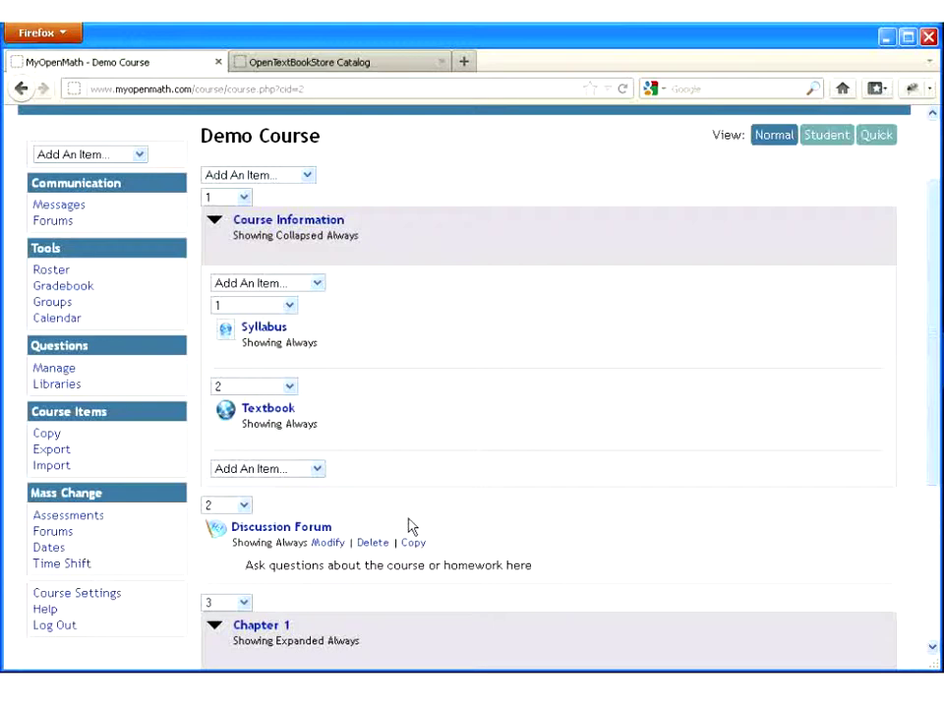
pyautogui.click(57, 550)
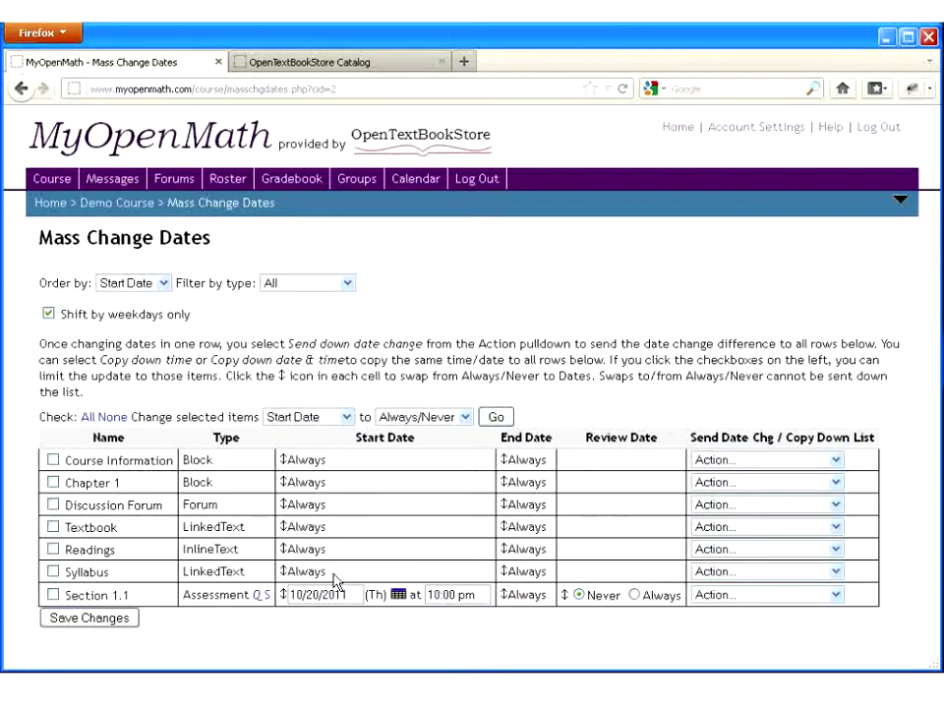
pyautogui.click(136, 204)
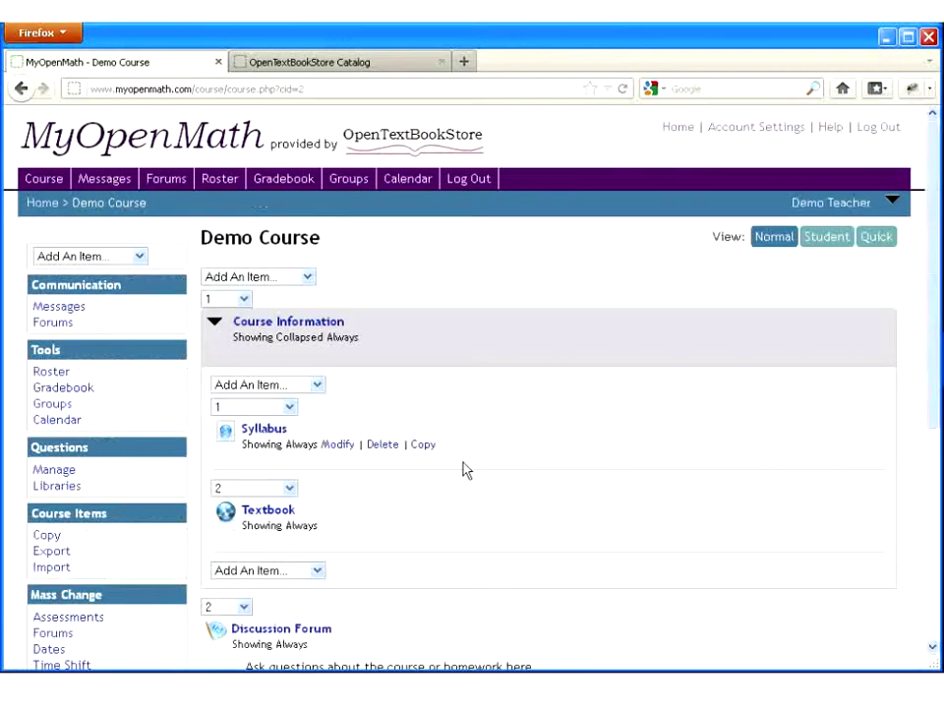
# In Question Set Management, select the Algebra > Factoring library "Trinomials, leading coefficient not 1".
pyautogui.scroll(-2, 463, 469)
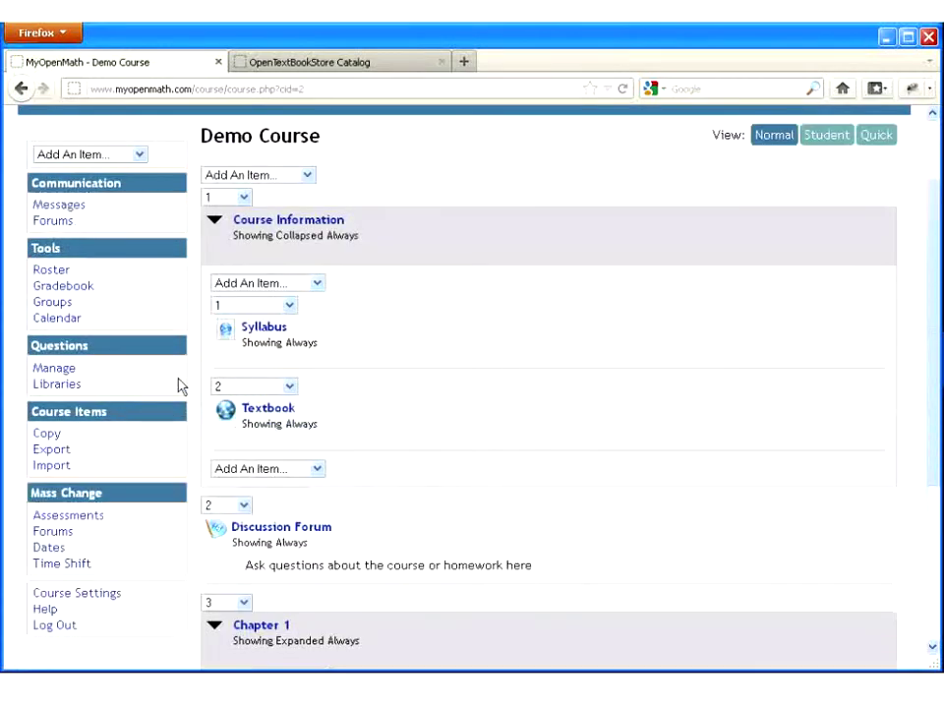
pyautogui.click(55, 369)
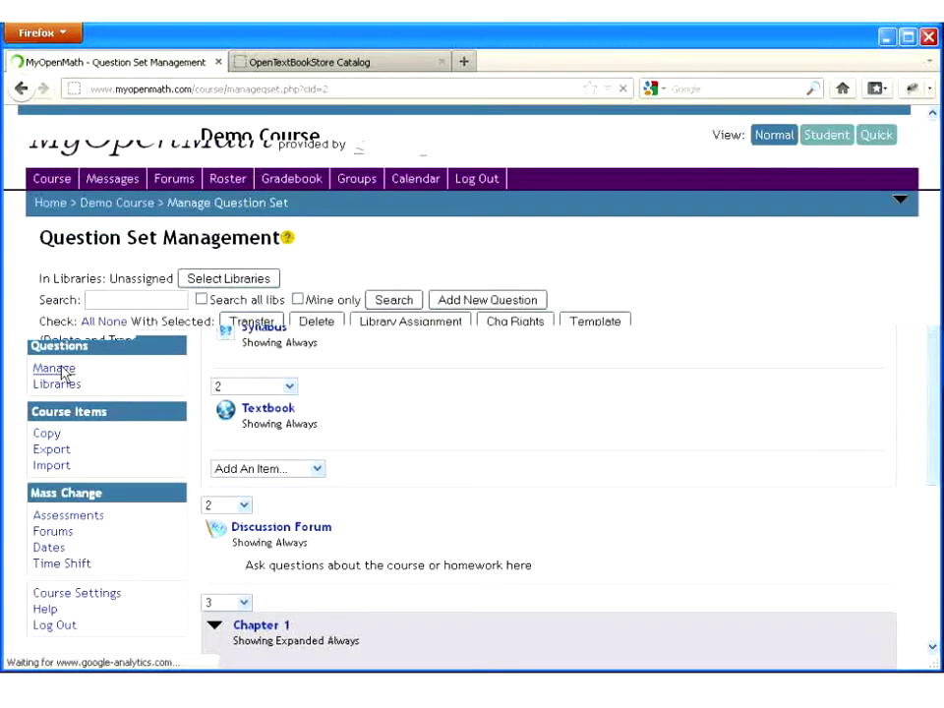
pyautogui.click(219, 282)
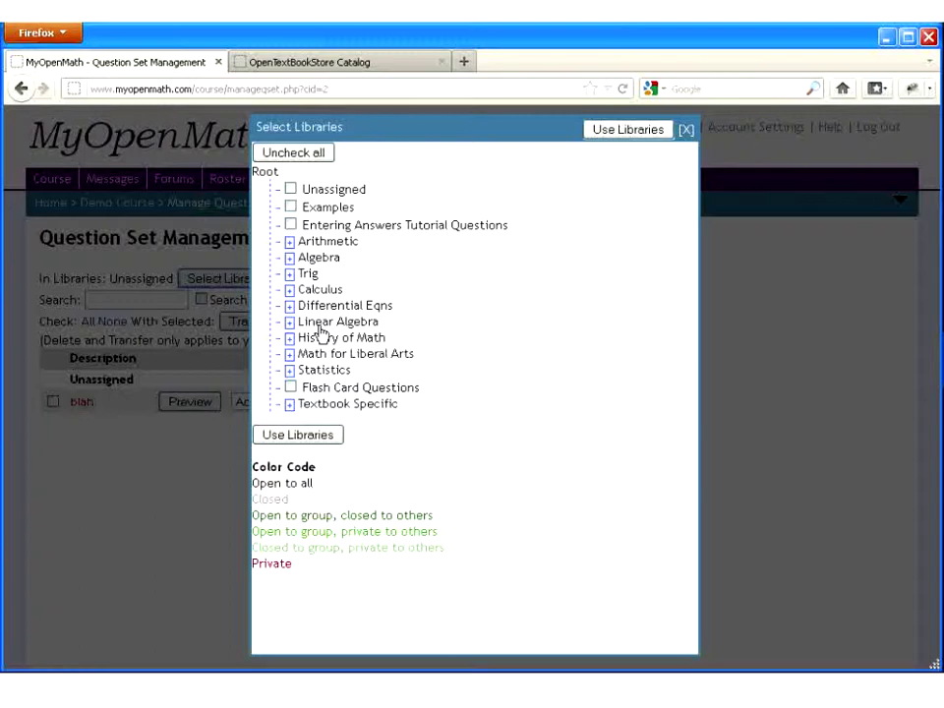
pyautogui.click(289, 257)
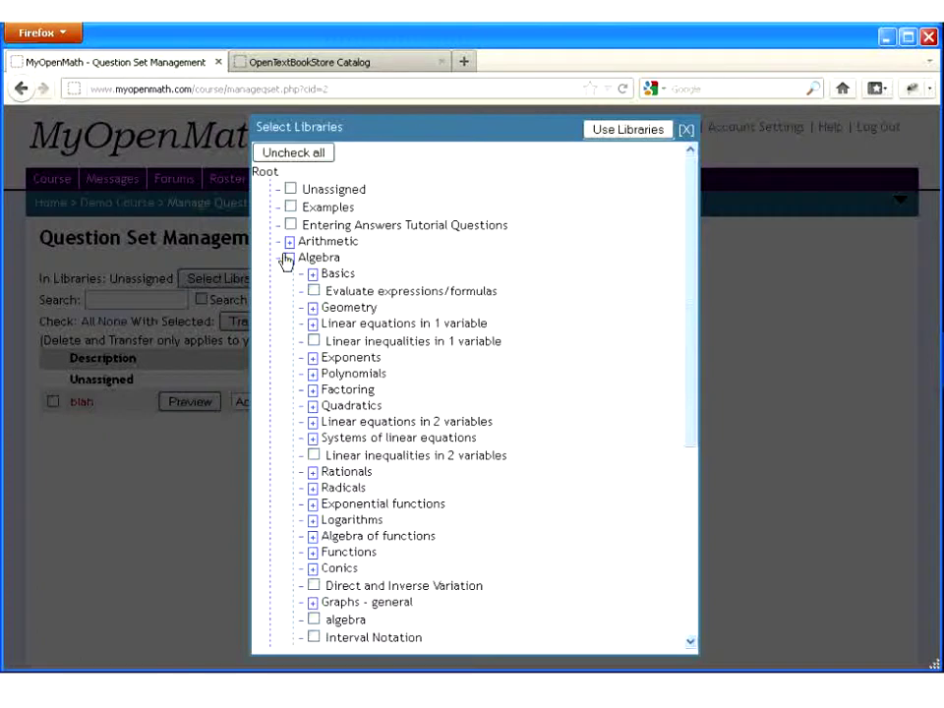
pyautogui.click(312, 390)
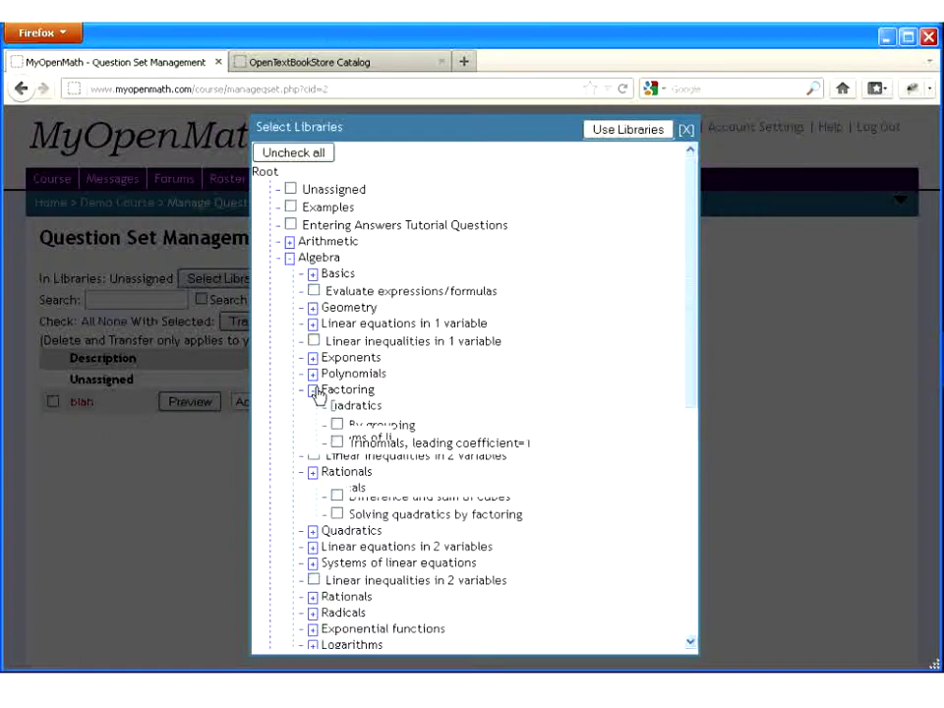
pyautogui.click(336, 460)
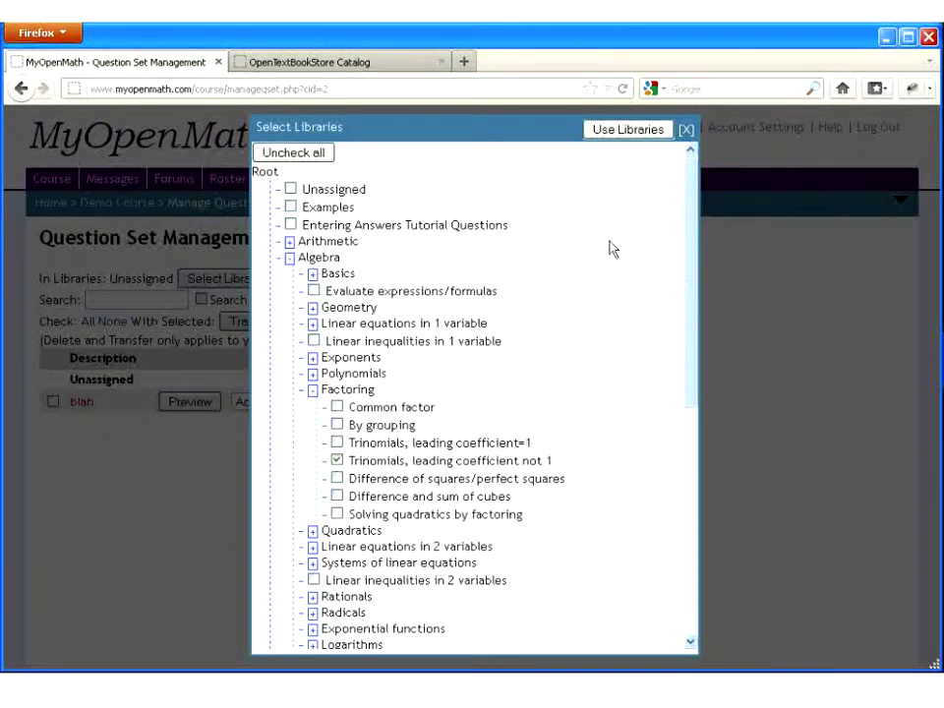
pyautogui.click(603, 132)
pyautogui.click(393, 283)
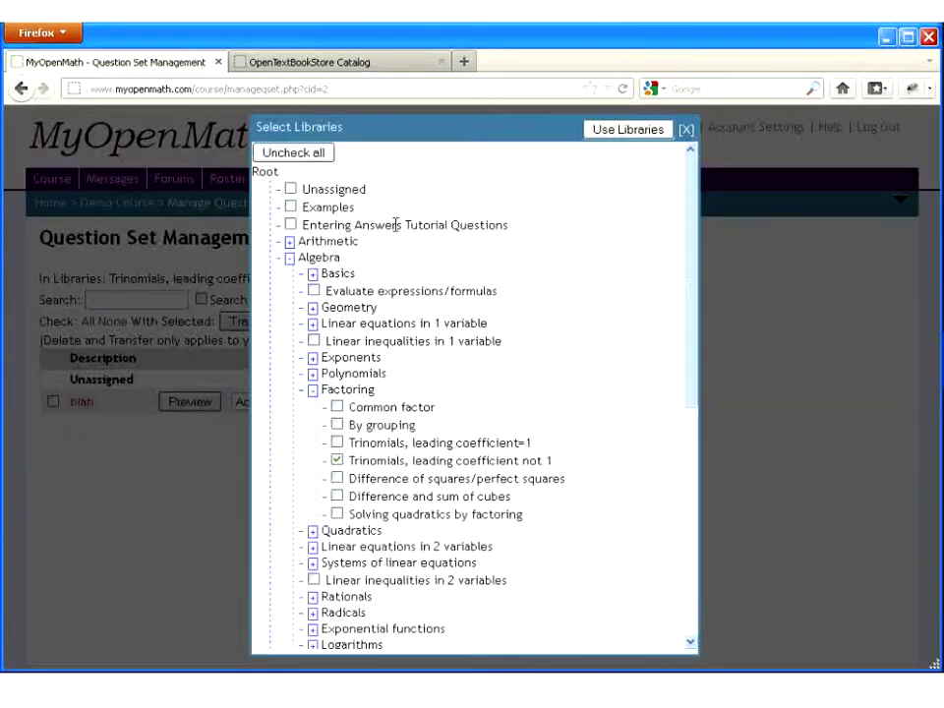
pyautogui.click(603, 132)
# Search the selected library and examine the descriptions of its factoring questions.
pyautogui.click(394, 300)
pyautogui.scroll(-8, 393, 443)
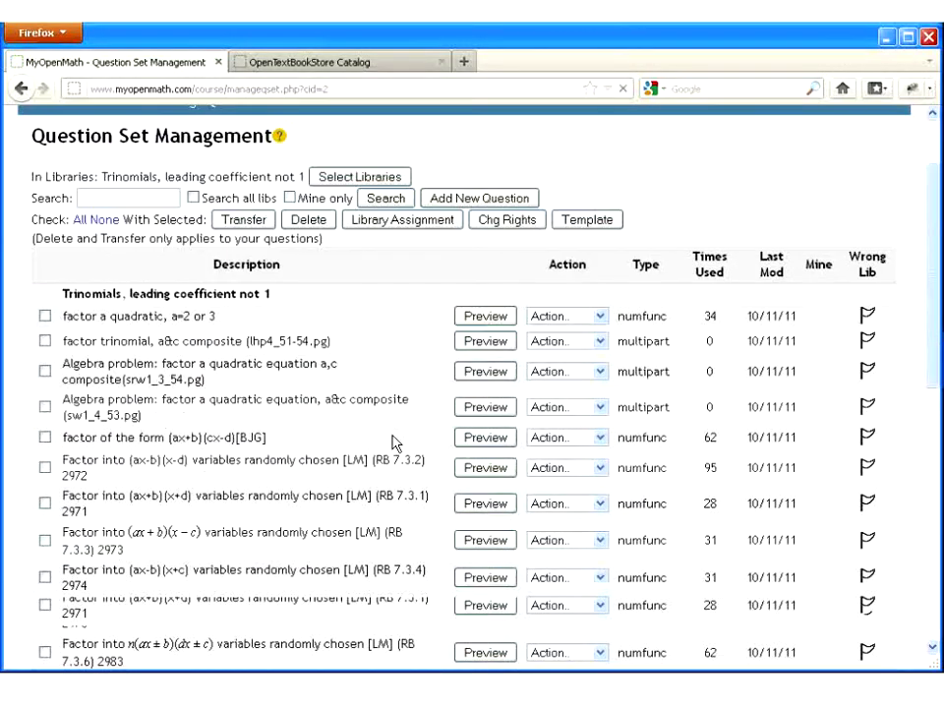
pyautogui.moveTo(104, 339); pyautogui.dragTo(275, 340)
pyautogui.click(274, 341)
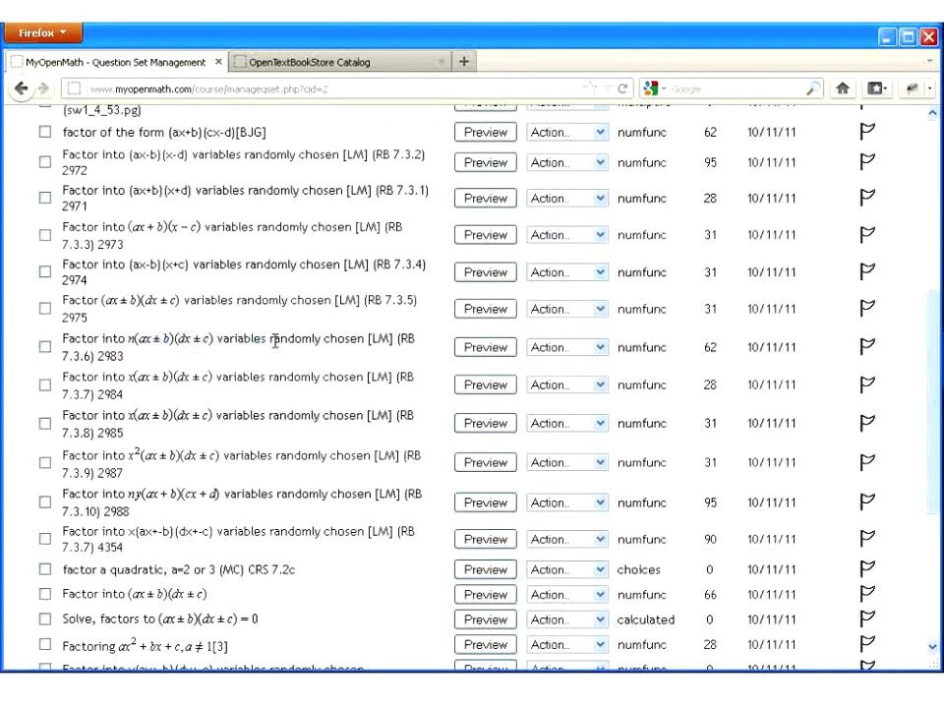
# Preview the factoring question of the form n(ax ± b)(dx ± c), RB 7.3.6, and close its preview window.
pyautogui.click(485, 347)
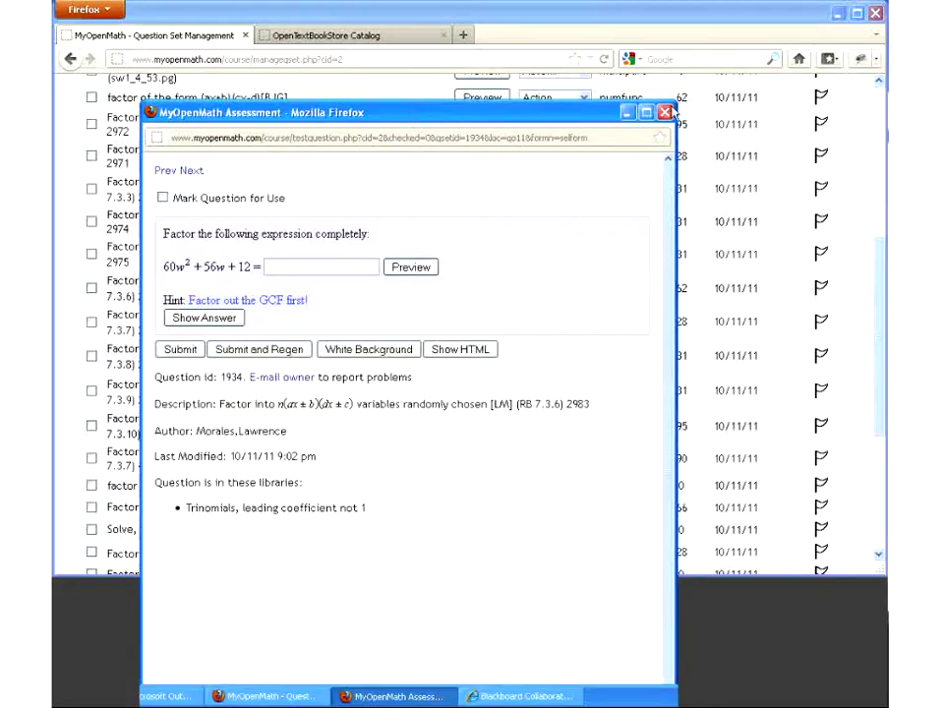
pyautogui.moveTo(541, 124)
pyautogui.mouseDown()
pyautogui.moveTo(550, 328)
pyautogui.moveTo(541, 390)
pyautogui.moveTo(295, 165)
pyautogui.moveTo(260, 188)
pyautogui.moveTo(285, 123)
pyautogui.mouseUp()
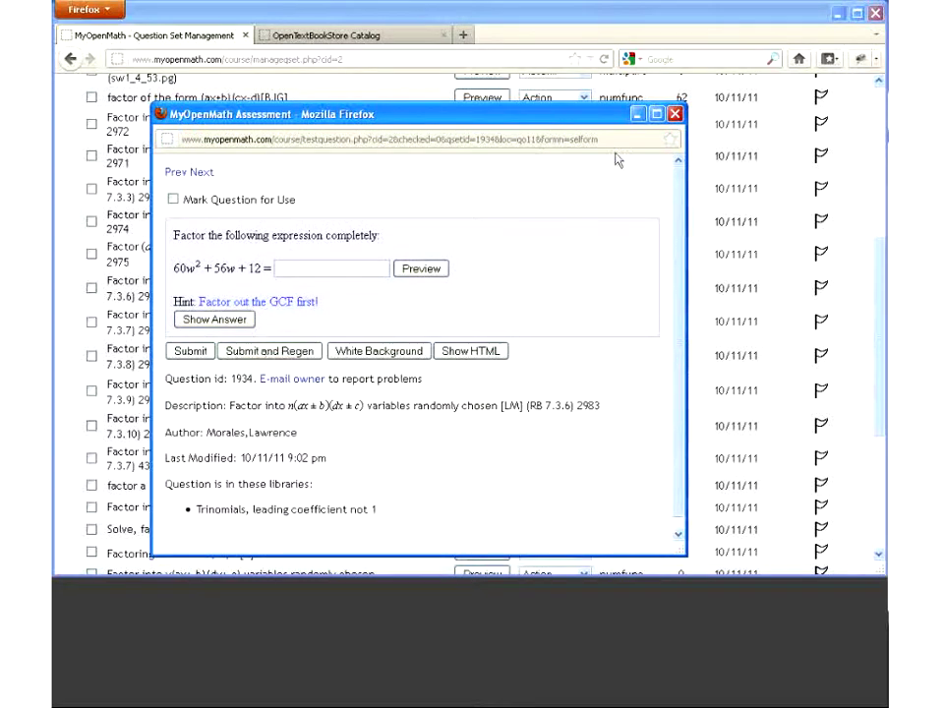
pyautogui.click(675, 114)
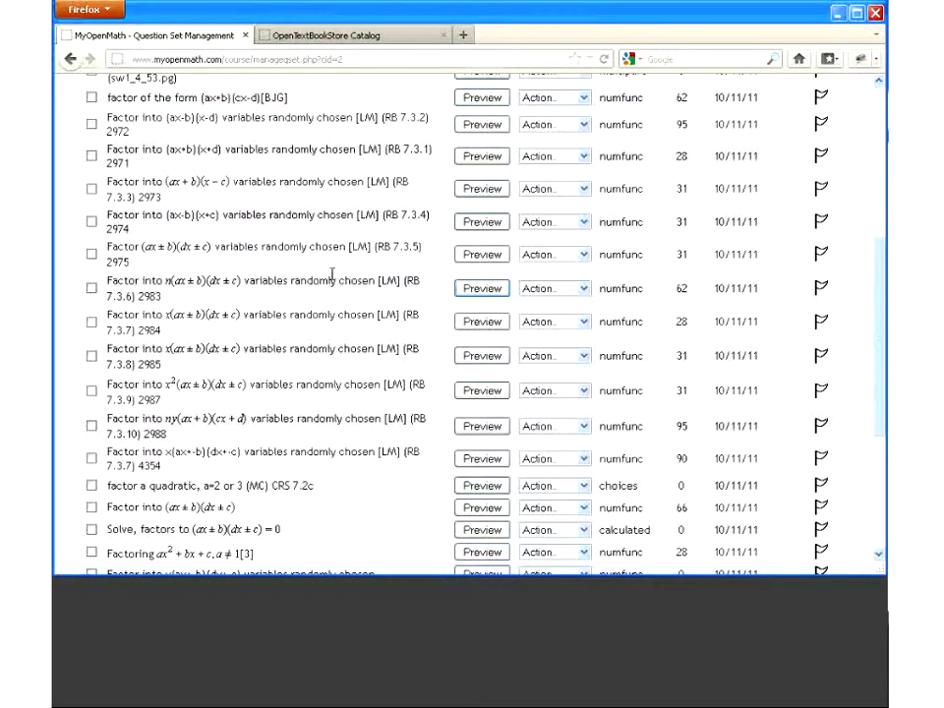
# Leave Question Set Management for the home page and open the Course Settings form for adding a new course.
pyautogui.scroll(6, 246, 246)
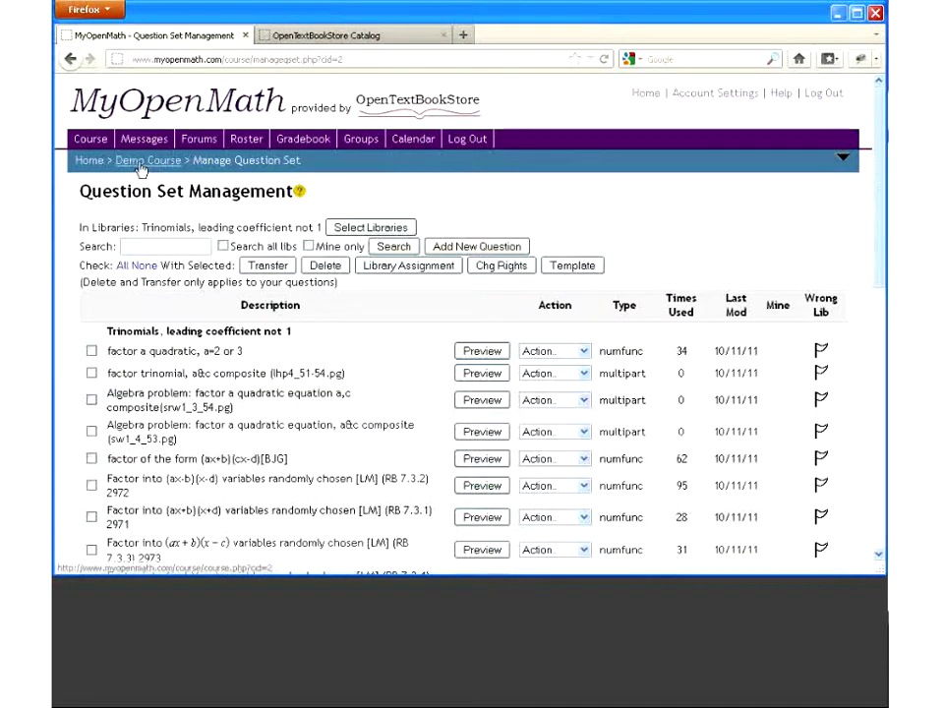
pyautogui.click(147, 160)
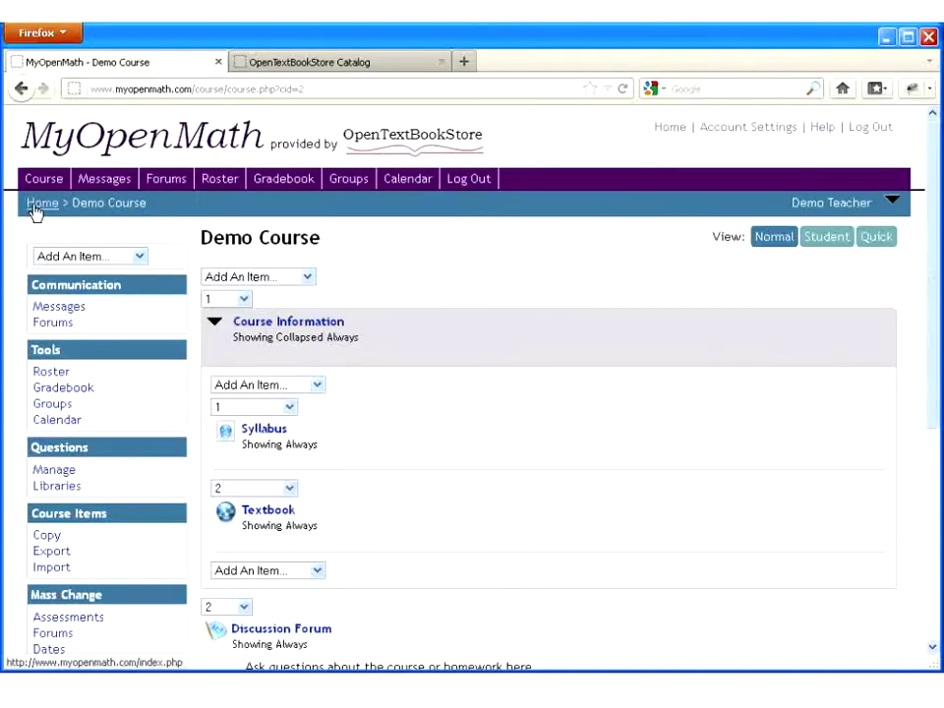
pyautogui.click(40, 204)
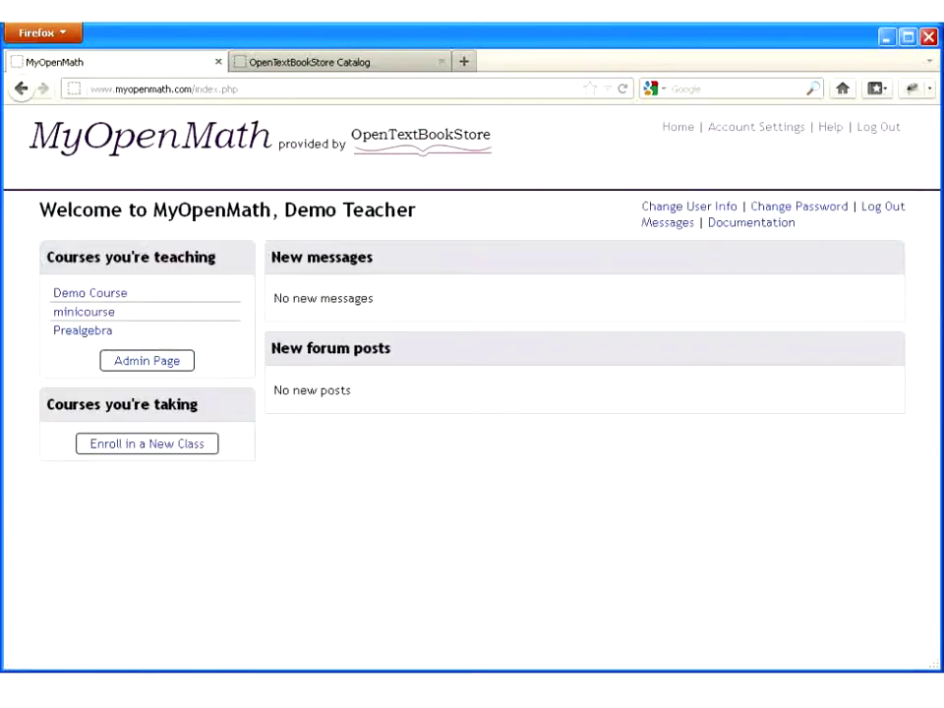
pyautogui.click(147, 366)
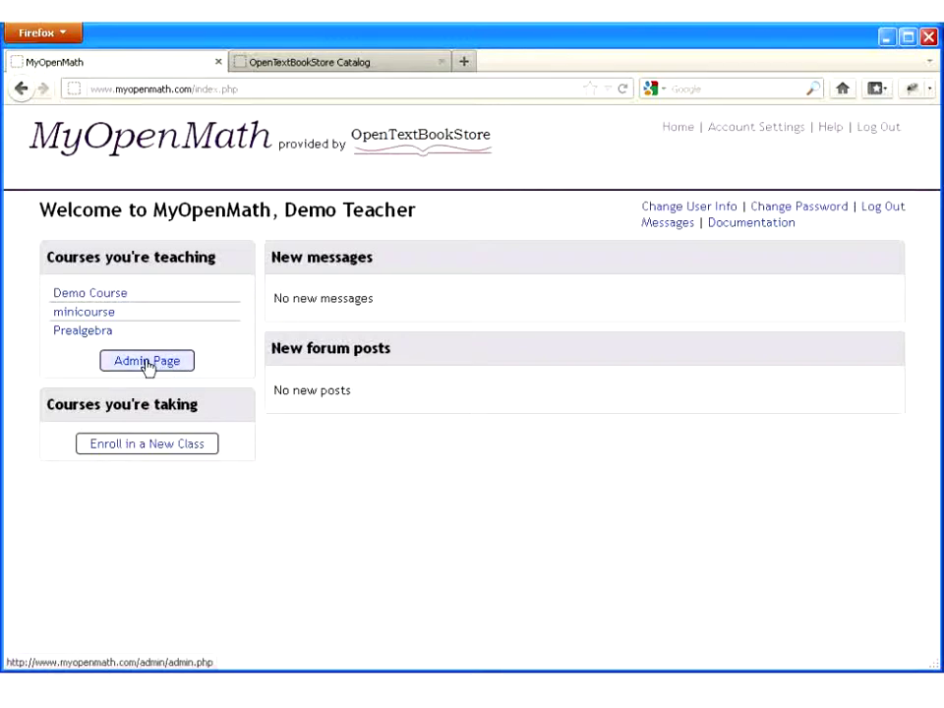
pyautogui.click(99, 410)
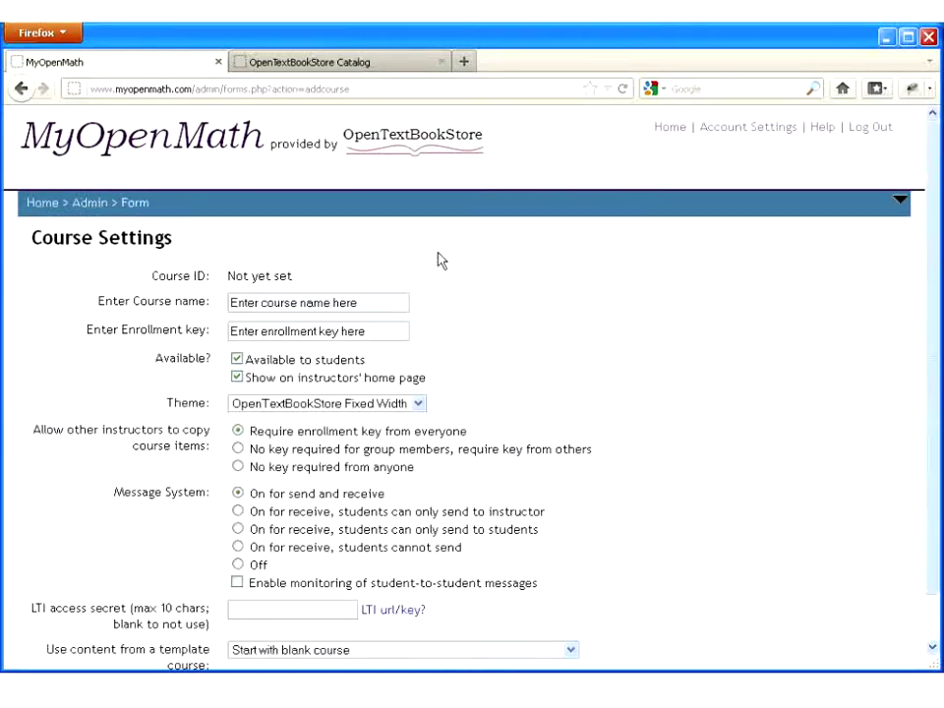
pyautogui.scroll(-1, 285, 580)
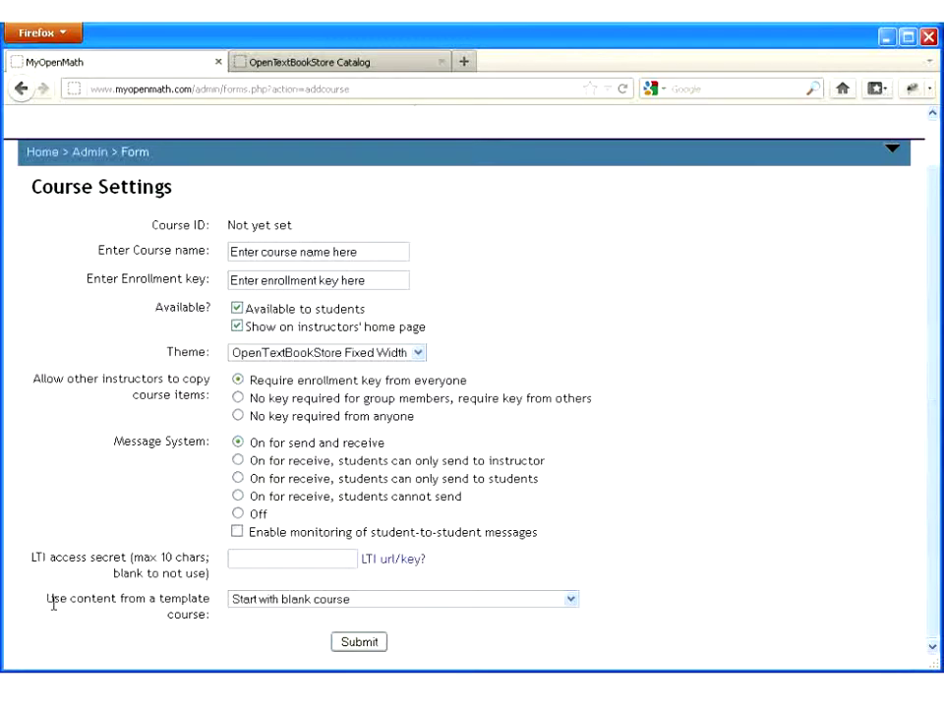
# Choose "141 Precalculus 1 (College Algebra): Lippman/Rasmussen 1st" as the template course, and return to the home page without submitting the form.
pyautogui.moveTo(53, 602); pyautogui.dragTo(180, 603)
pyautogui.click(180, 600)
pyautogui.click(436, 601)
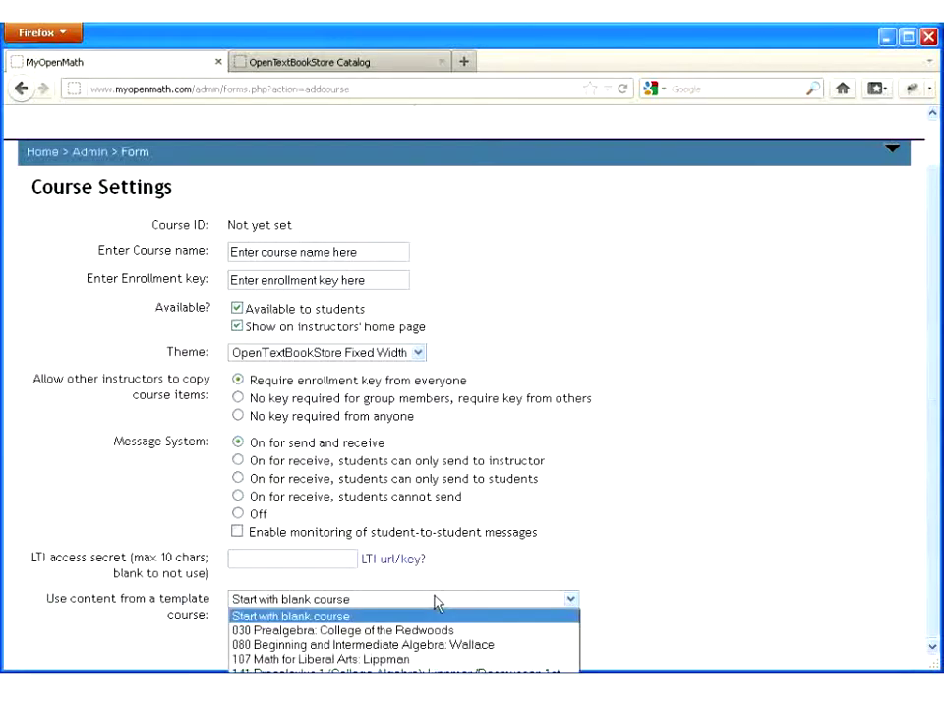
pyautogui.click(436, 588)
pyautogui.click(435, 591)
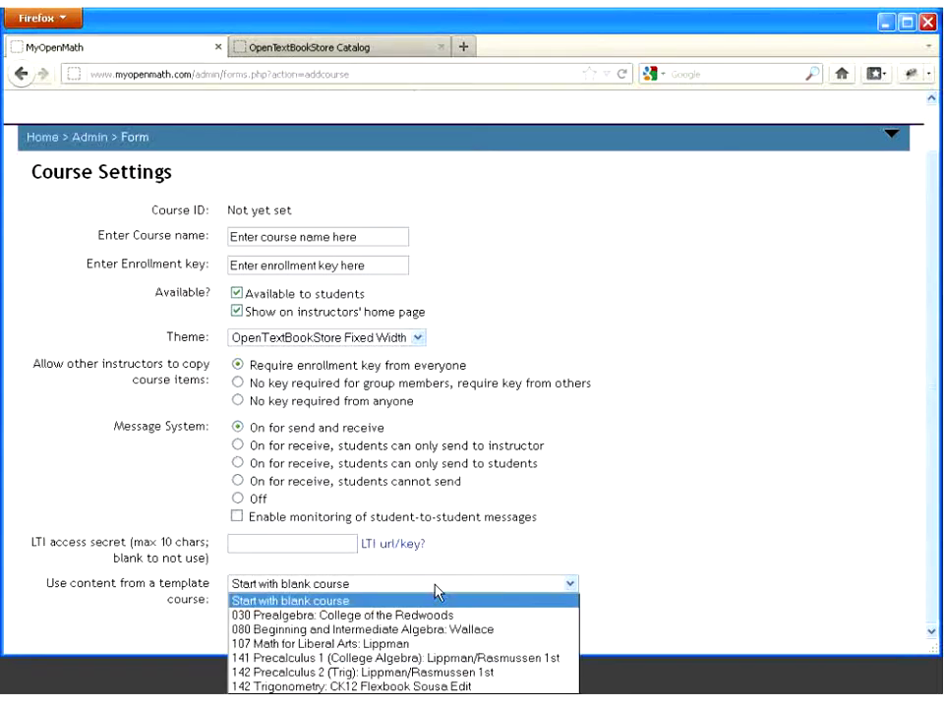
pyautogui.click(411, 665)
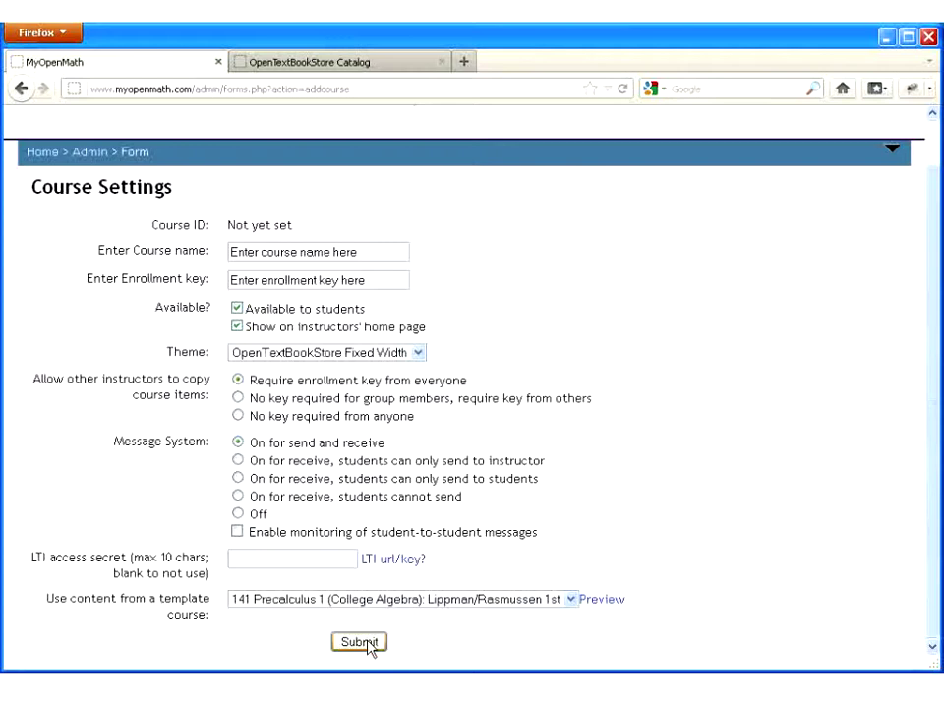
pyautogui.scroll(1, 84, 187)
pyautogui.click(43, 211)
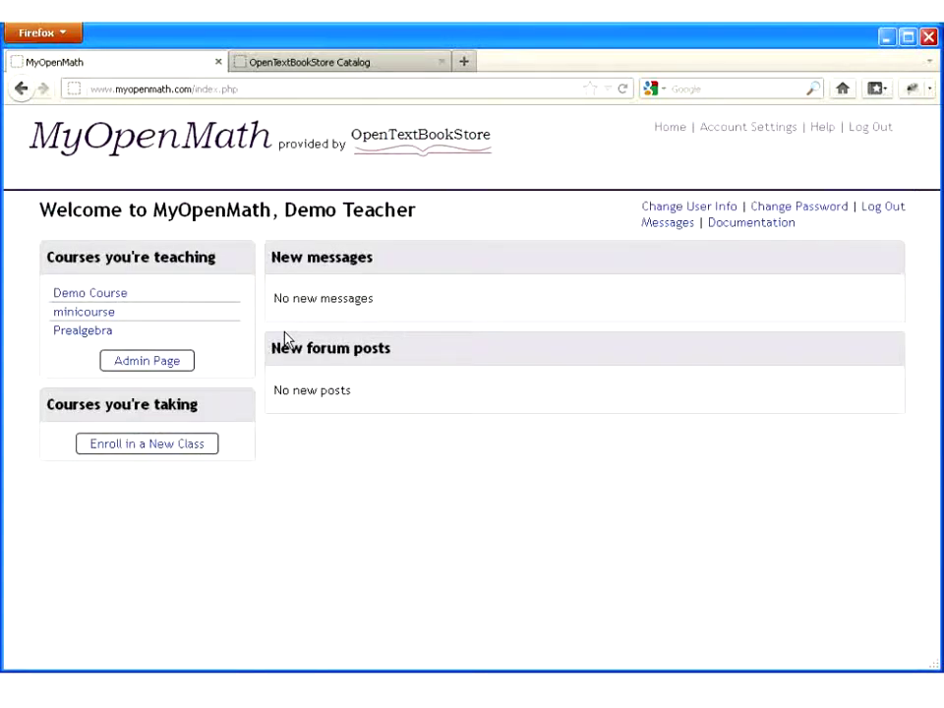
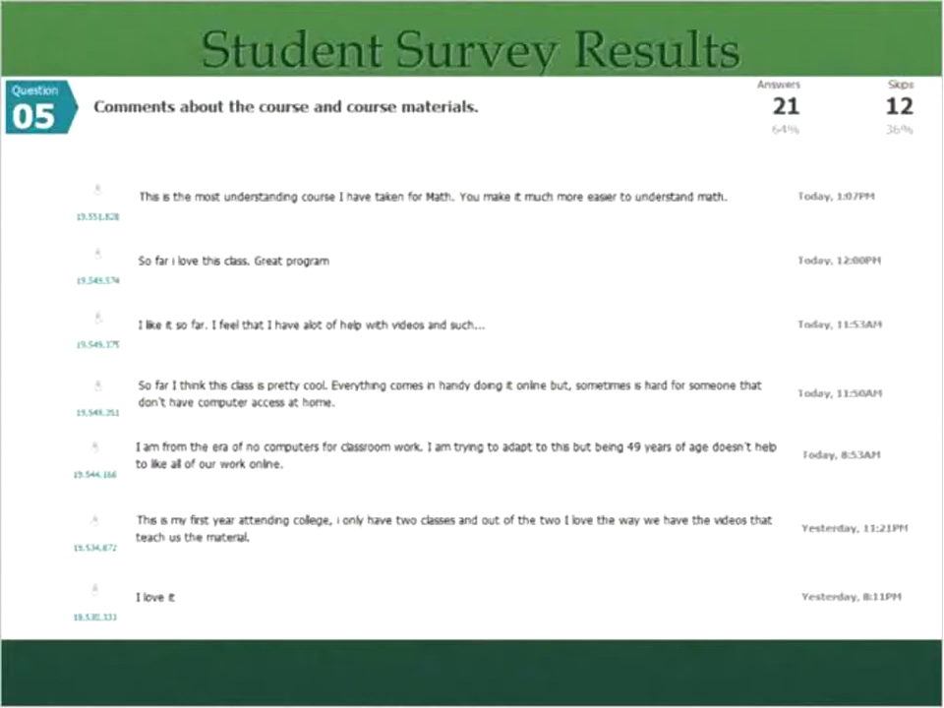
pyautogui.press('Right')
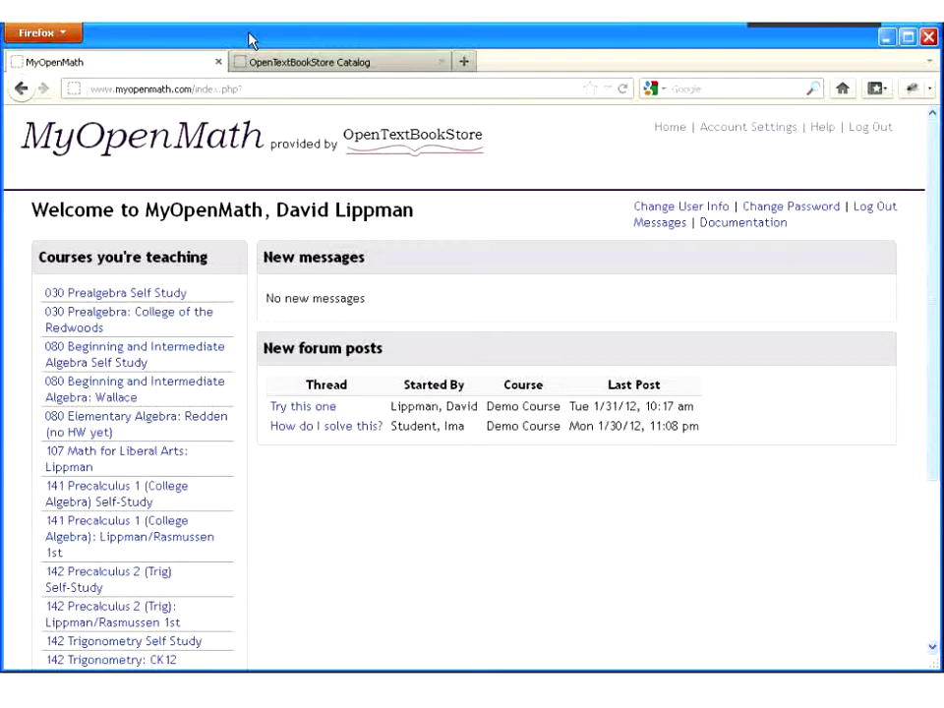
# Open the Course Information folder of the 141 Precalculus 1 (College Algebra) Self-Study course, viewing it as a student and in normal view.
pyautogui.click(109, 502)
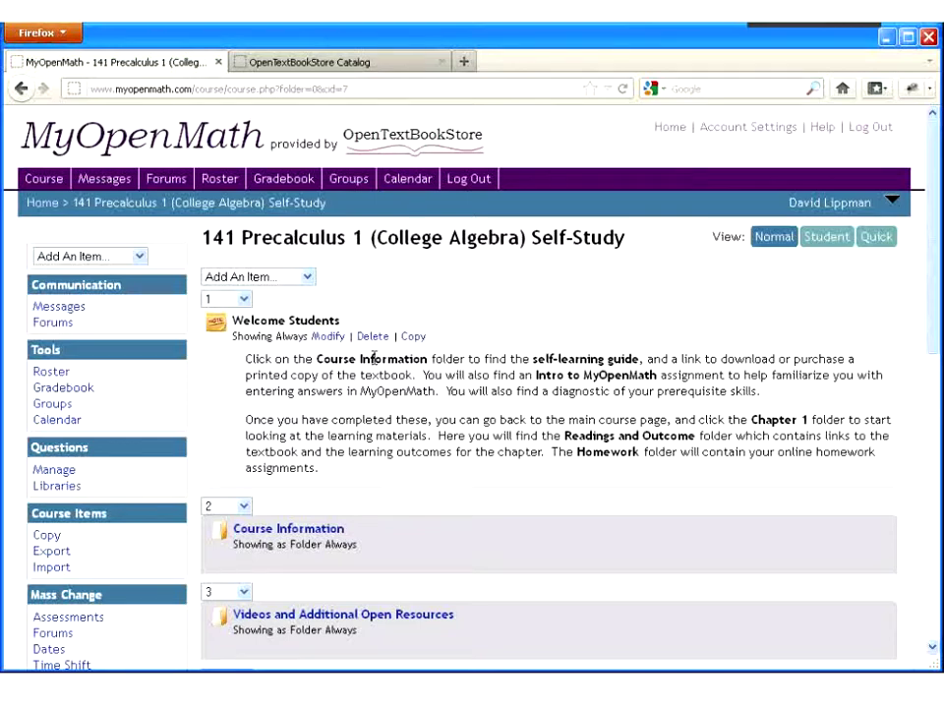
pyautogui.scroll(-2, 321, 436)
pyautogui.click(322, 430)
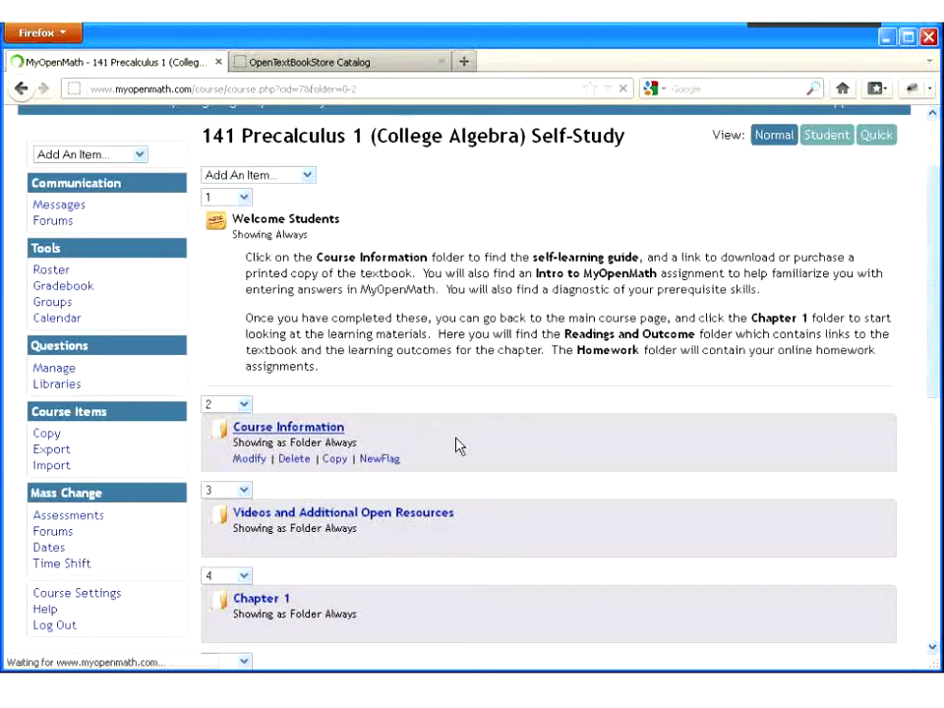
pyautogui.click(824, 240)
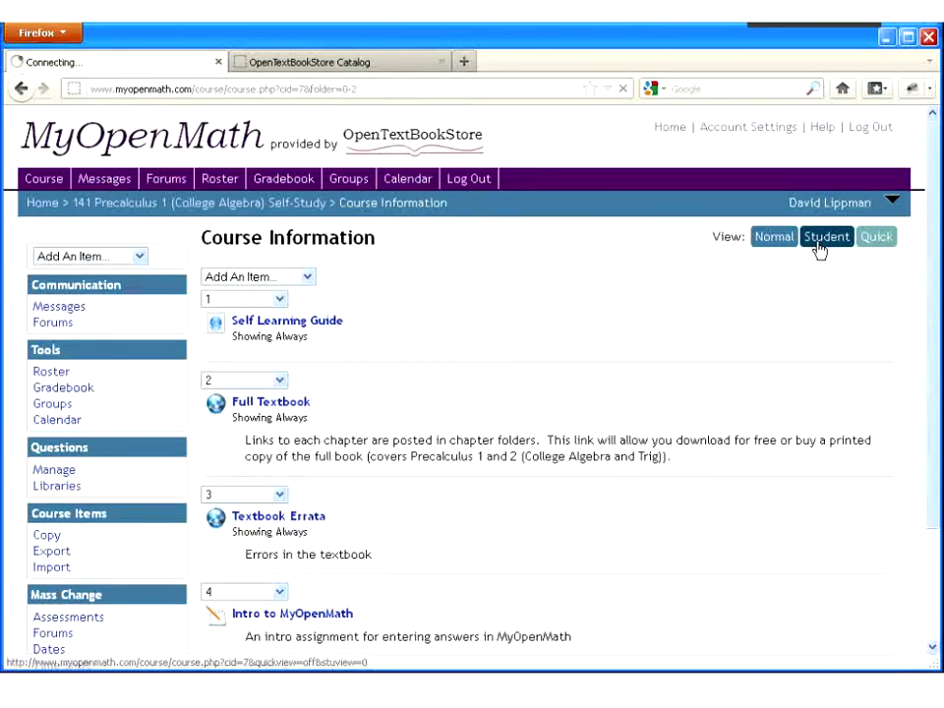
pyautogui.click(784, 241)
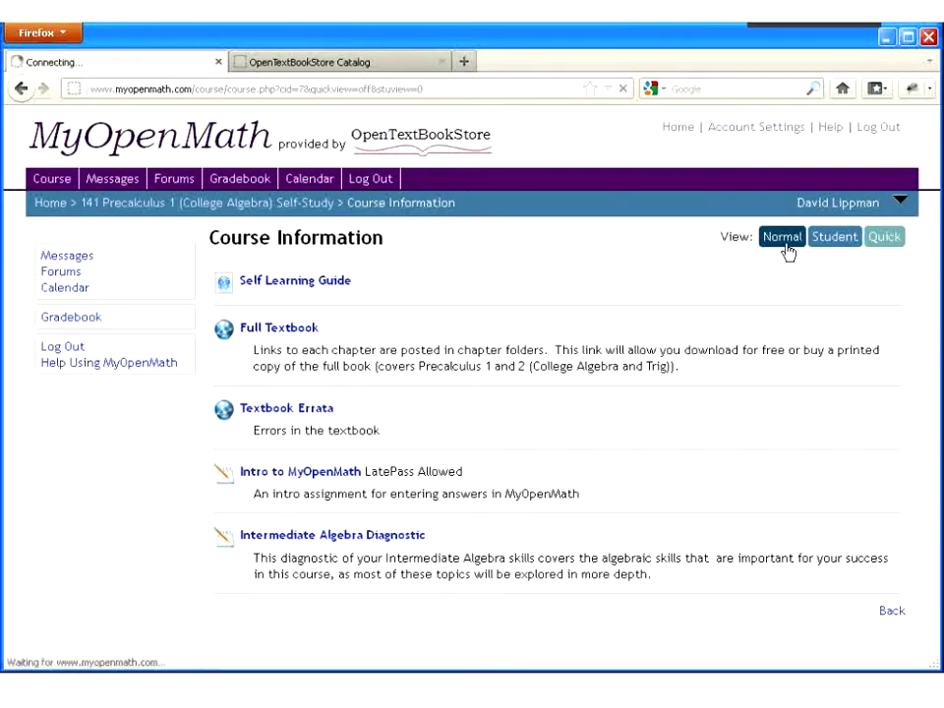
pyautogui.scroll(-2, 438, 381)
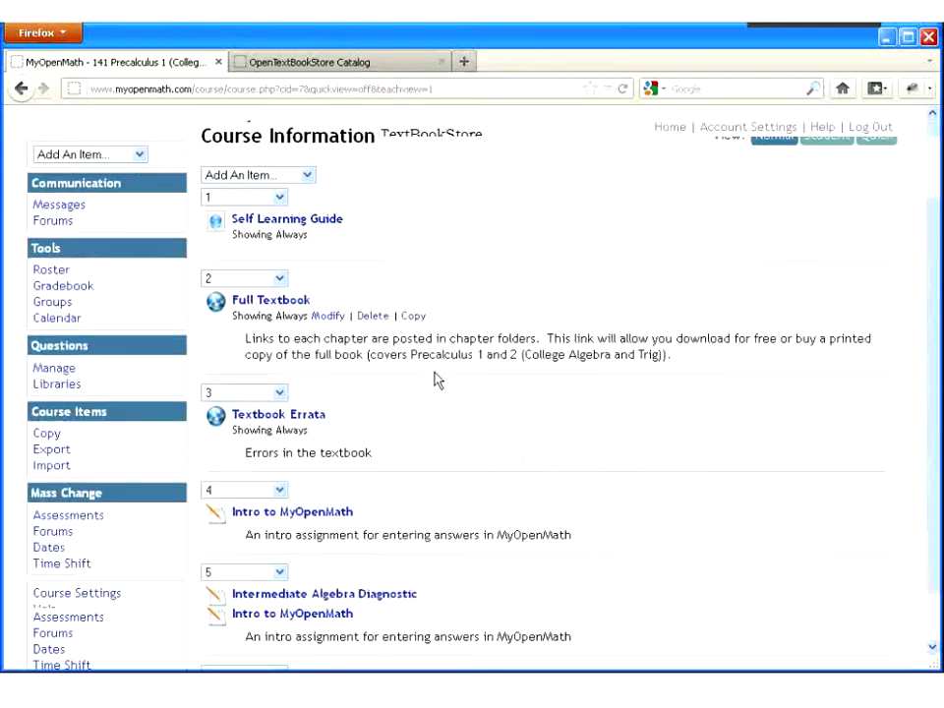
pyautogui.scroll(2, 218, 271)
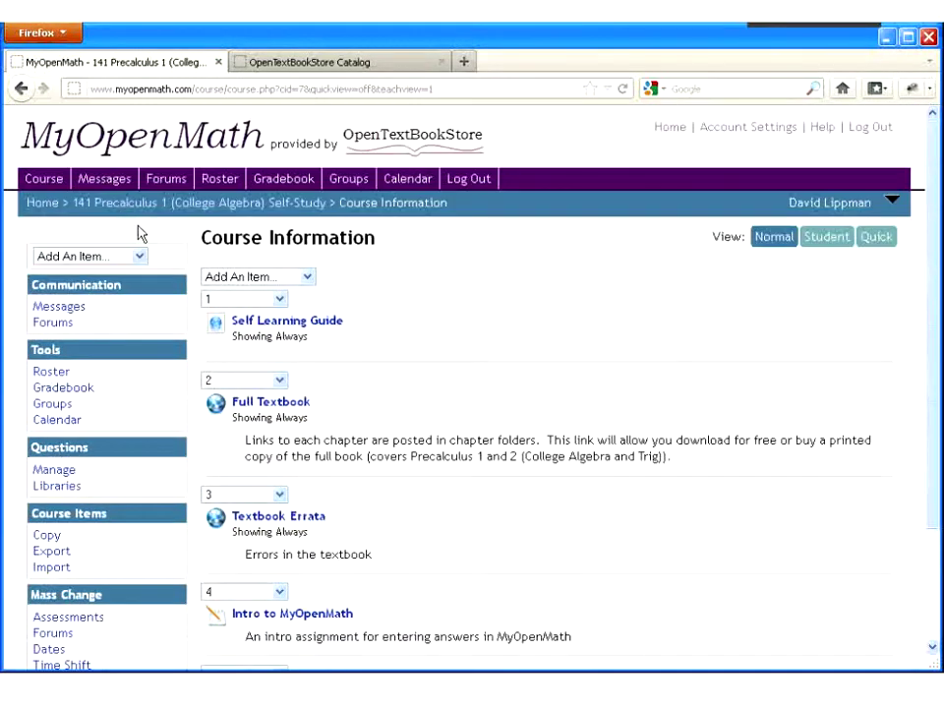
# Open the "Course Guide for the Instructor" folder in the course "141 Precalculus 1 (College Algebra): Lippman/Rasmussen 1st".
pyautogui.click(39, 203)
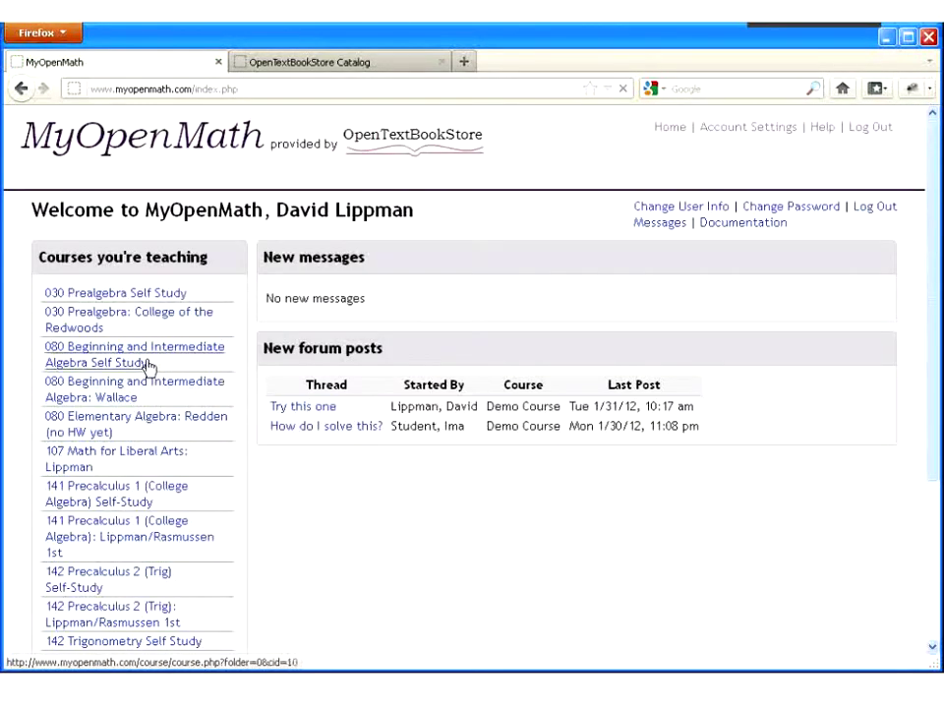
pyautogui.click(125, 546)
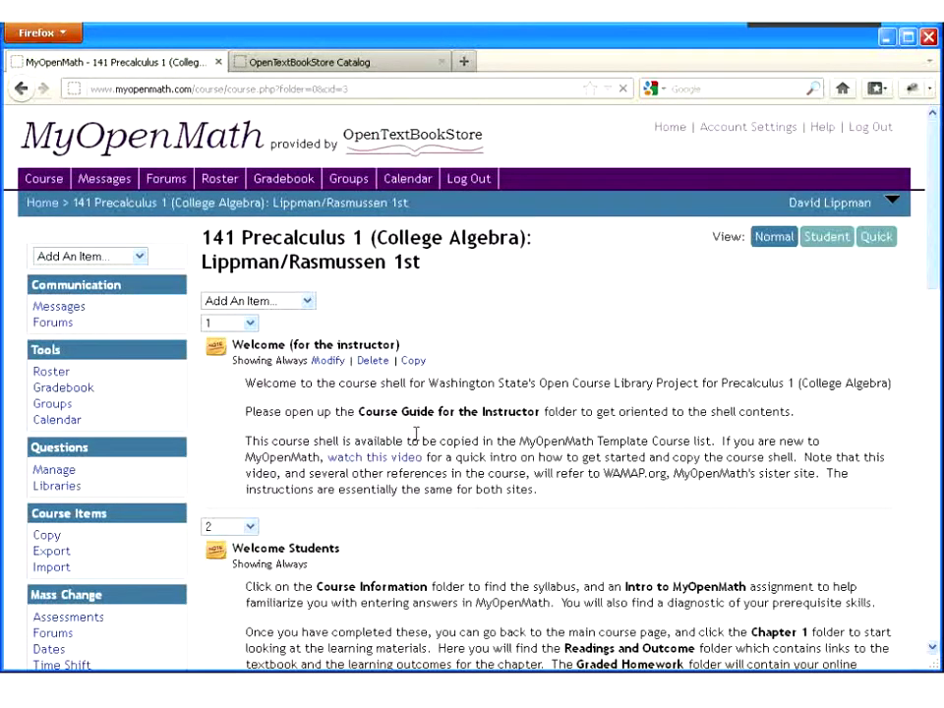
pyautogui.scroll(-4, 415, 438)
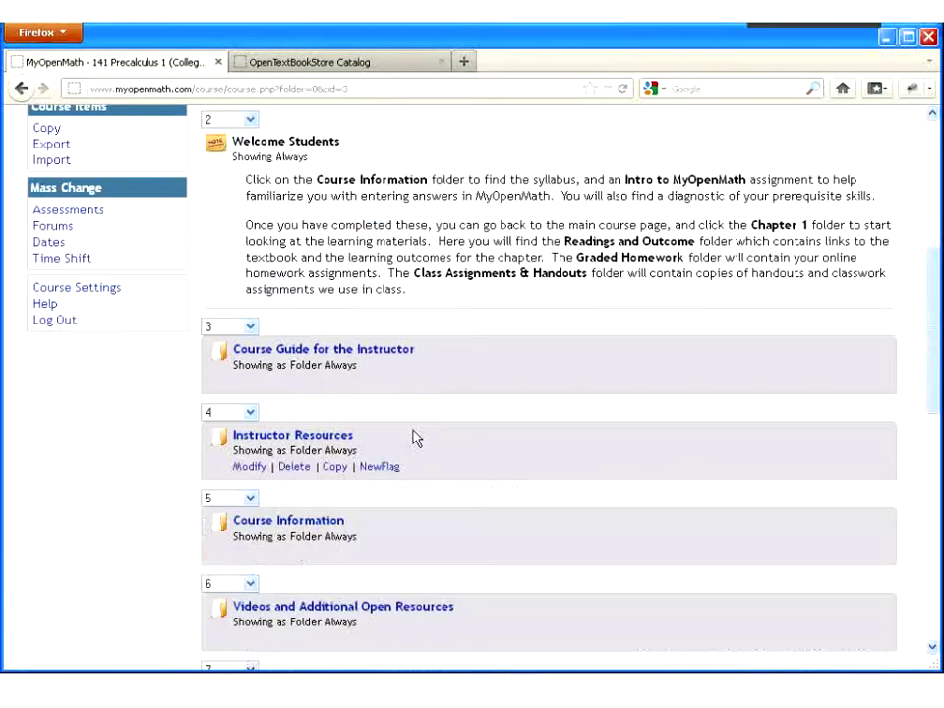
pyautogui.click(298, 353)
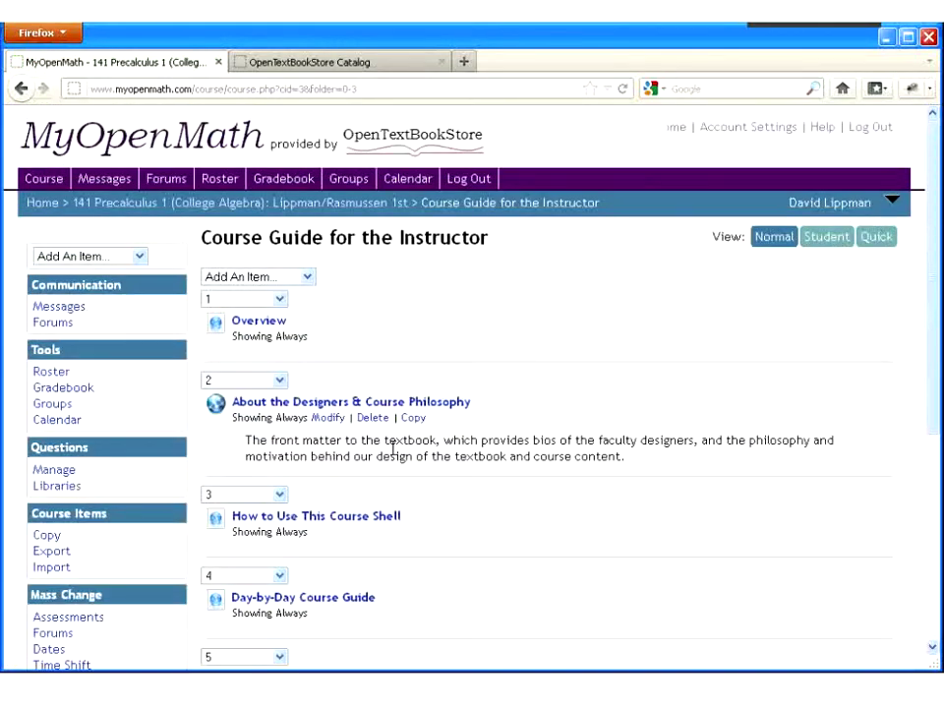
pyautogui.scroll(-2, 397, 455)
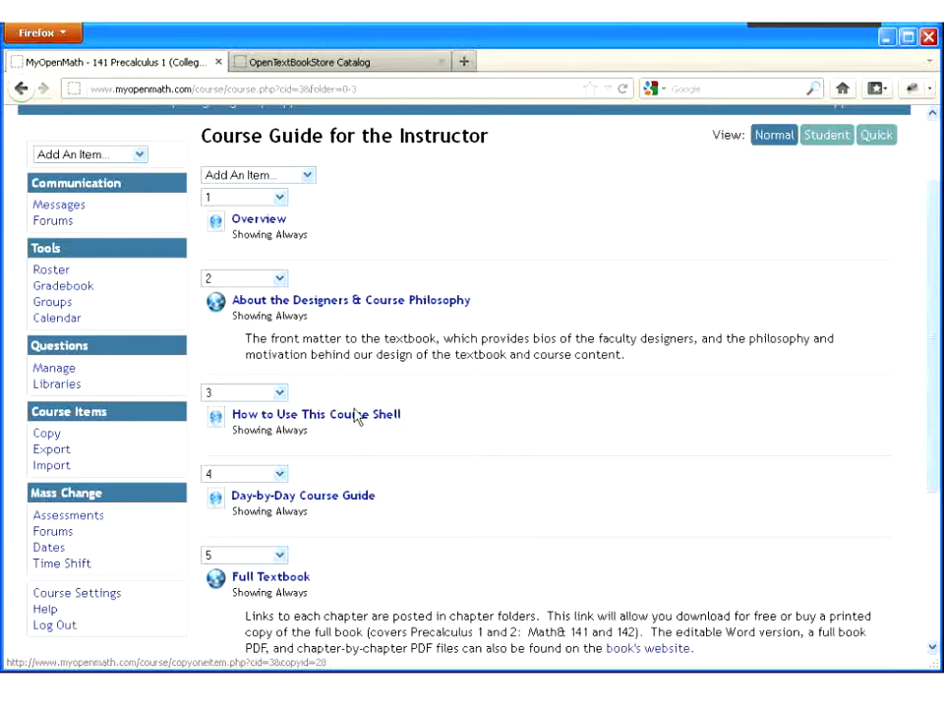
# Read the Day-by-Day Course Guide, return to the instructor's course guide folder and look over its remaining items.
pyautogui.click(337, 498)
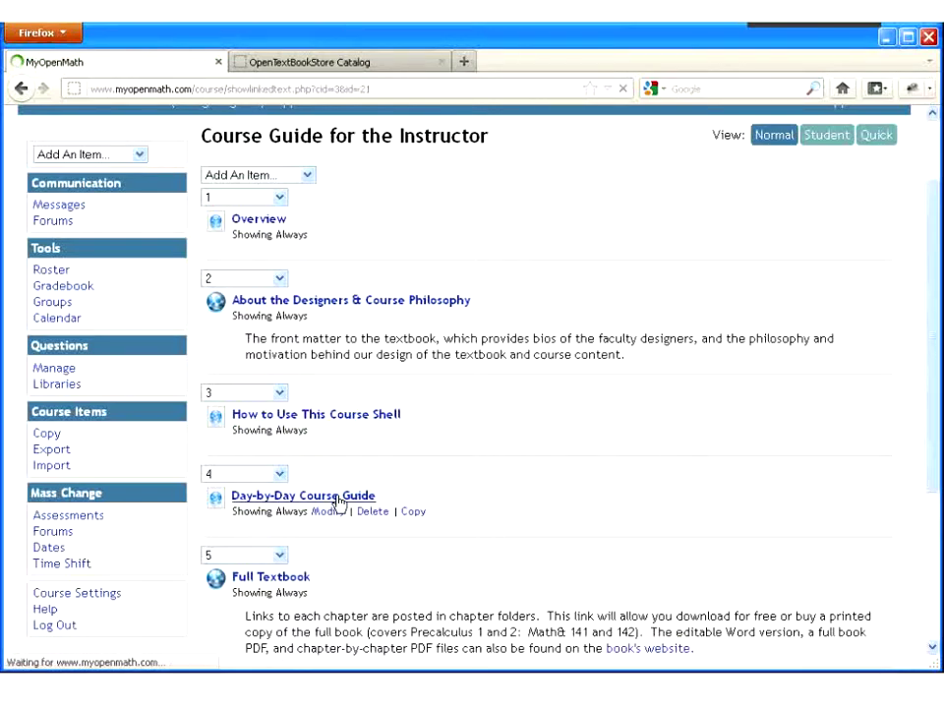
pyautogui.scroll(-3, 403, 541)
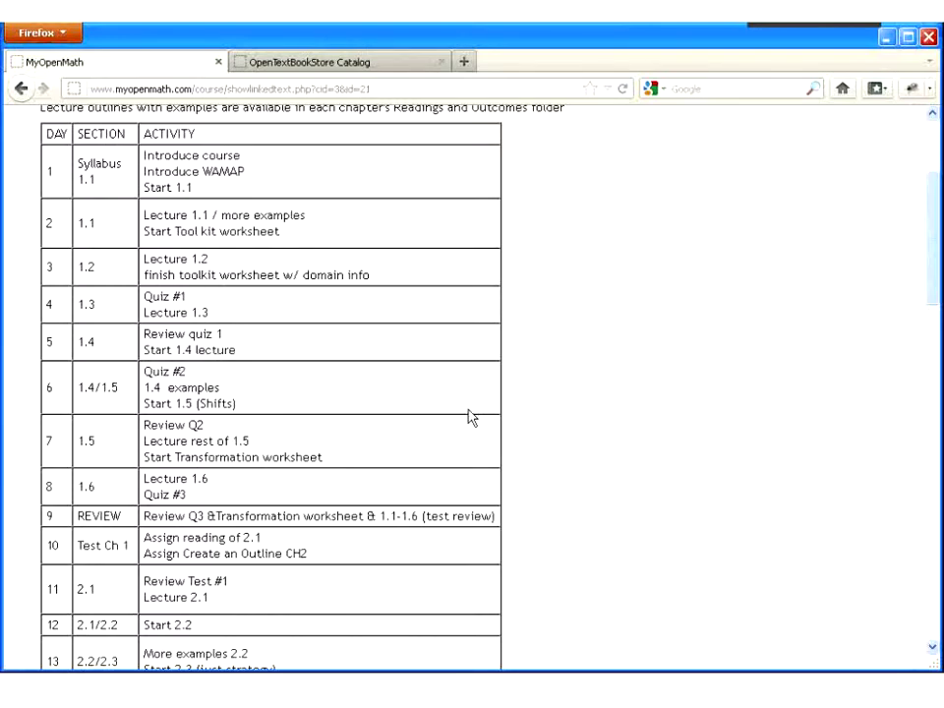
pyautogui.scroll(4, 468, 416)
pyautogui.click(339, 202)
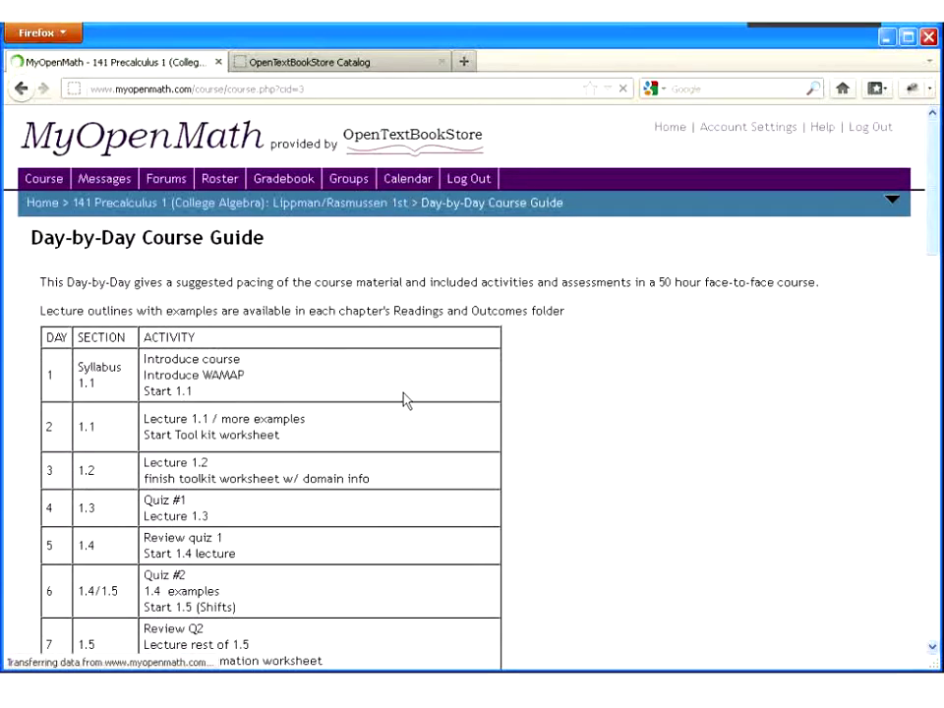
pyautogui.scroll(-2, 345, 403)
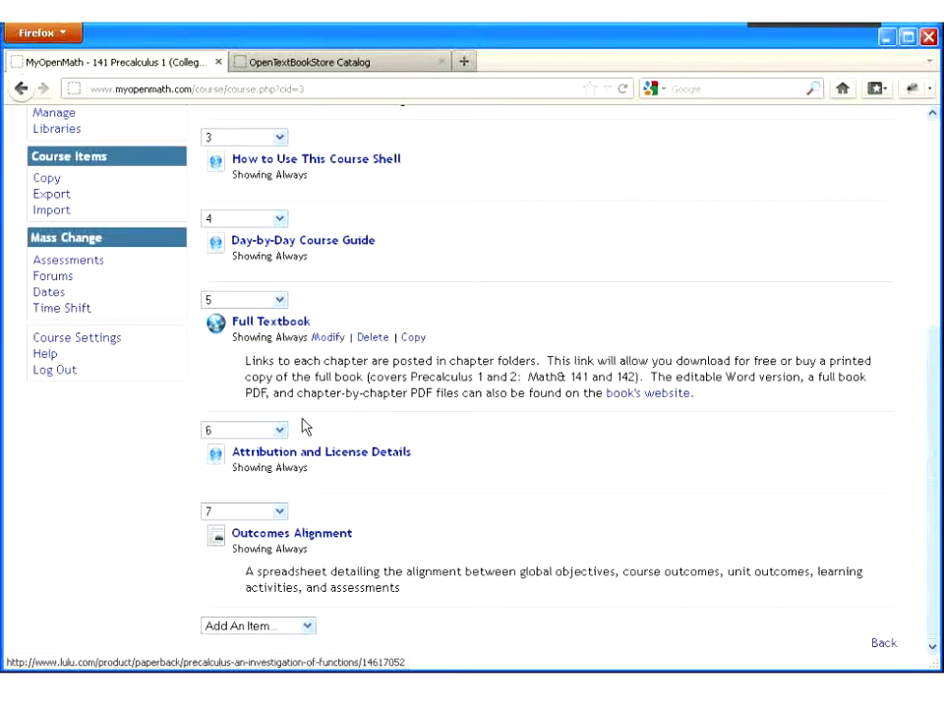
pyautogui.scroll(5, 295, 358)
# Return to the main course page and view the contents of the Instructor Resources folder.
pyautogui.click(350, 213)
pyautogui.scroll(-4, 314, 451)
pyautogui.click(295, 436)
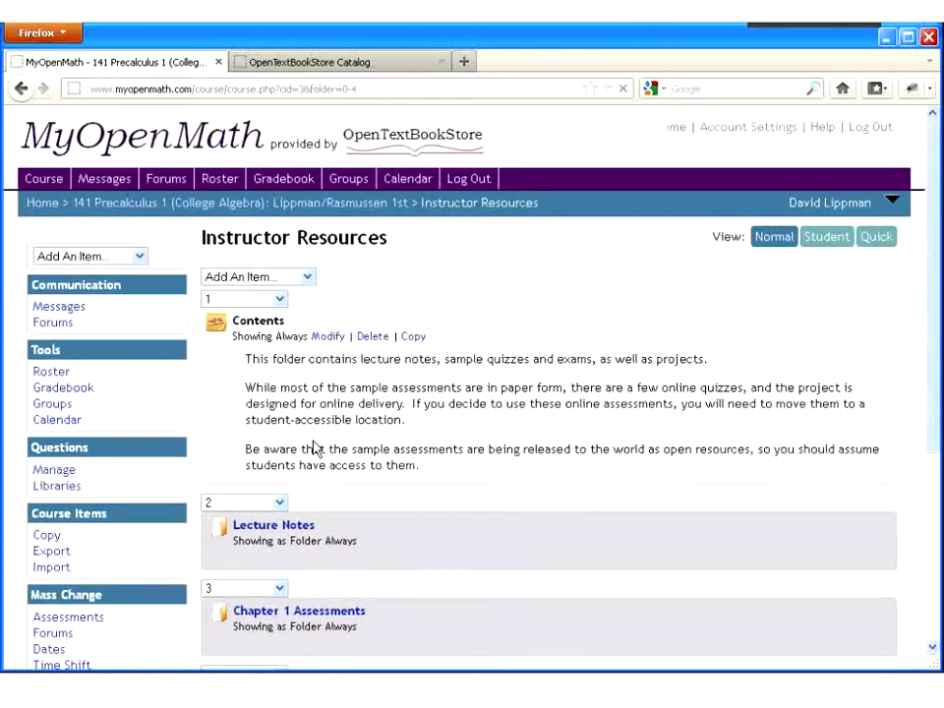
pyautogui.scroll(-3, 295, 379)
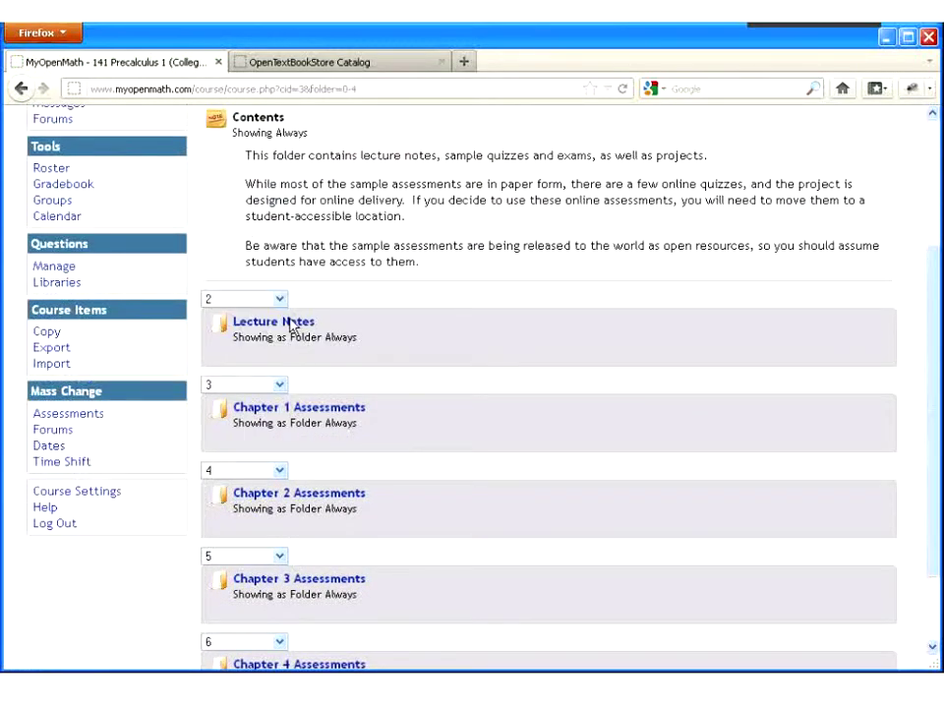
# Open Teacher Notes Chapter 1 from the Lecture Notes folder and read the section 1.1 notes.
pyautogui.click(295, 323)
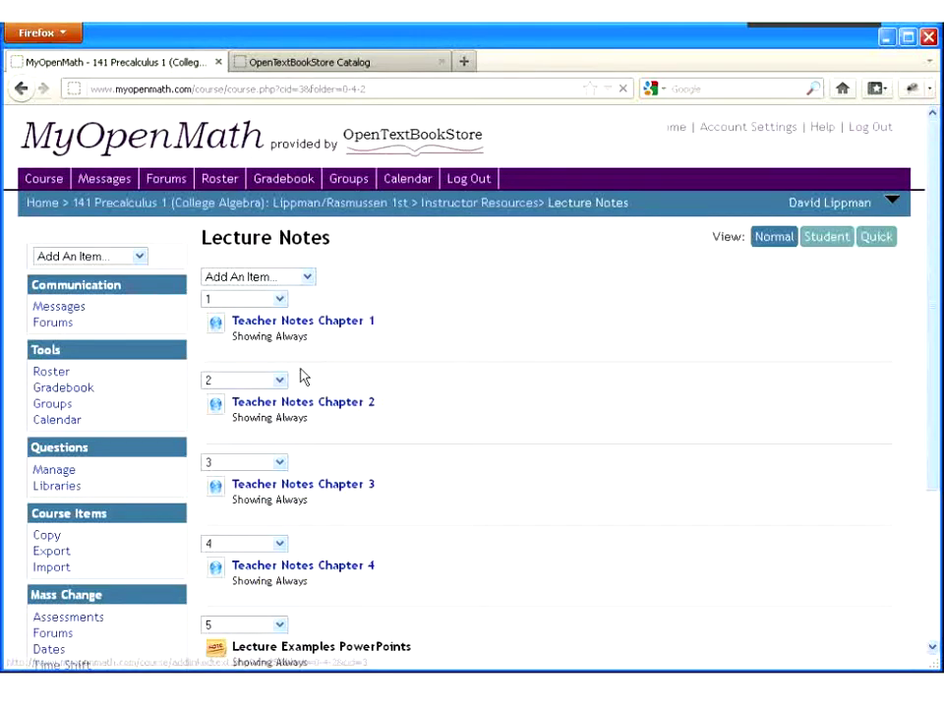
pyautogui.click(286, 325)
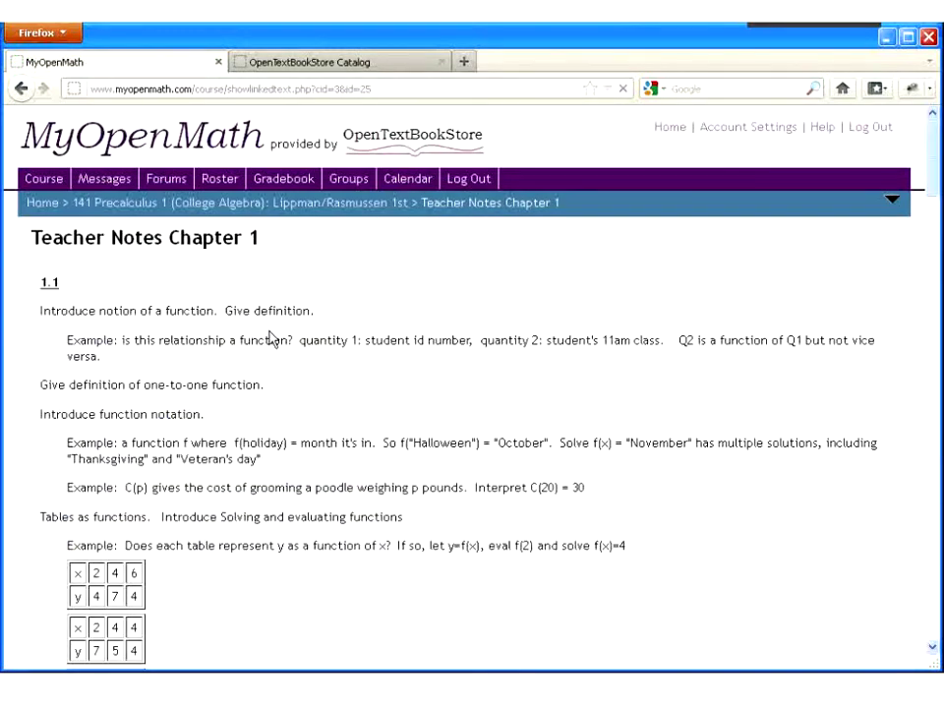
pyautogui.scroll(-2, 217, 270)
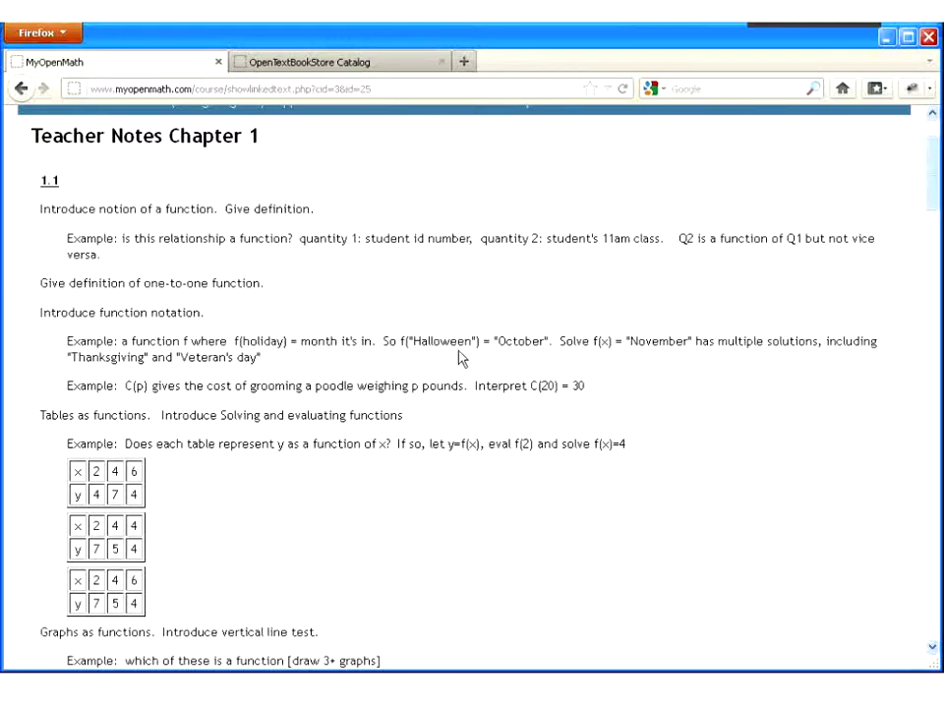
# Read the rest of the section 1.1 notes and the start of section 1.2 in Teacher Notes Chapter 1.
pyautogui.scroll(-5, 178, 268)
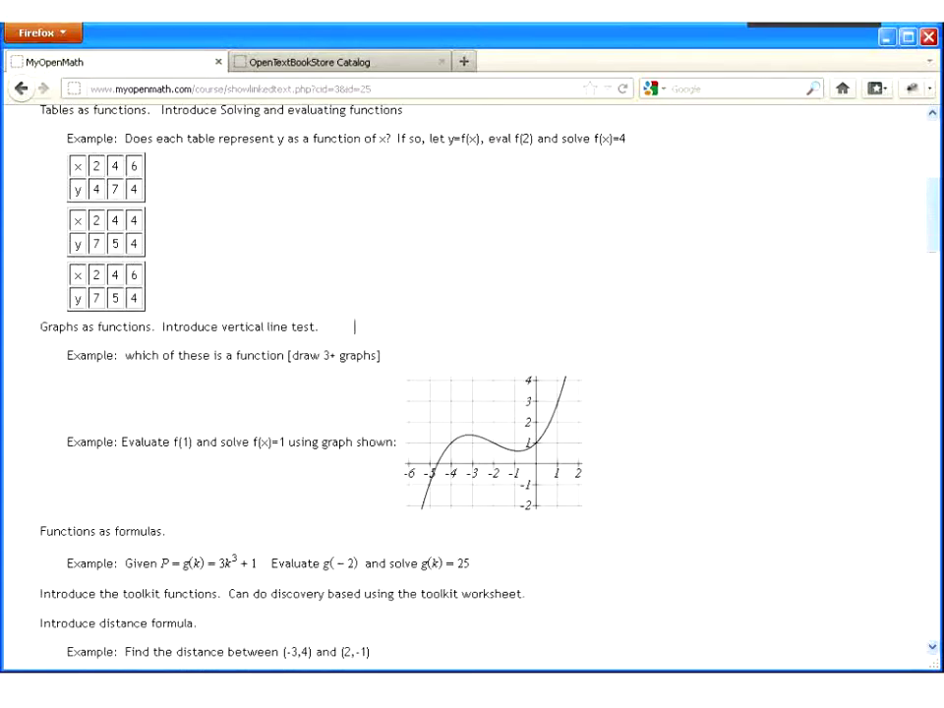
pyautogui.scroll(-5, 394, 334)
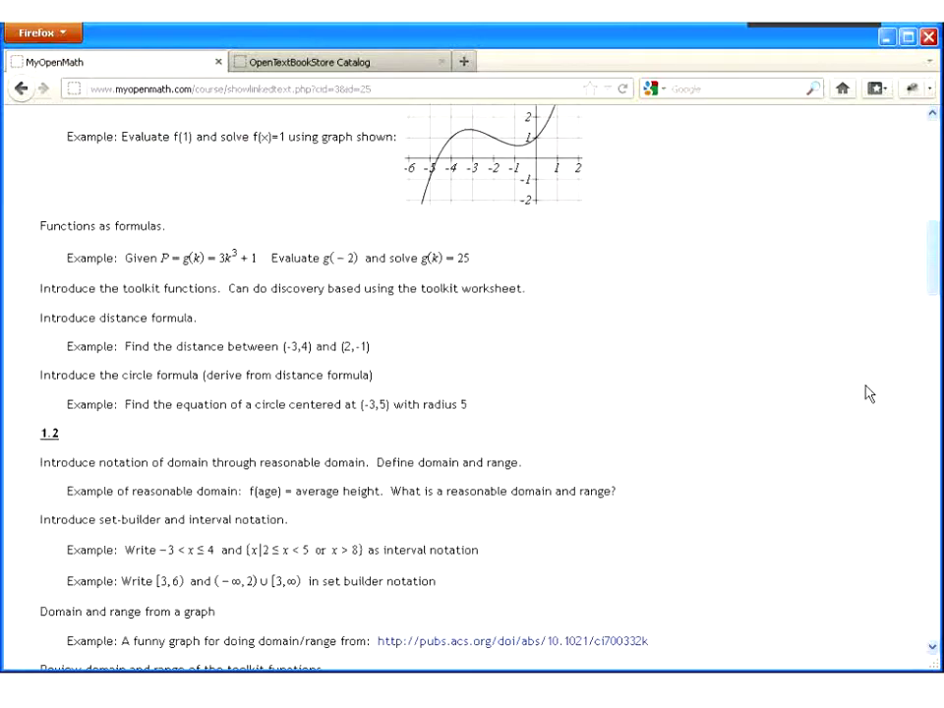
pyautogui.moveTo(933, 259); pyautogui.dragTo(932, 162)
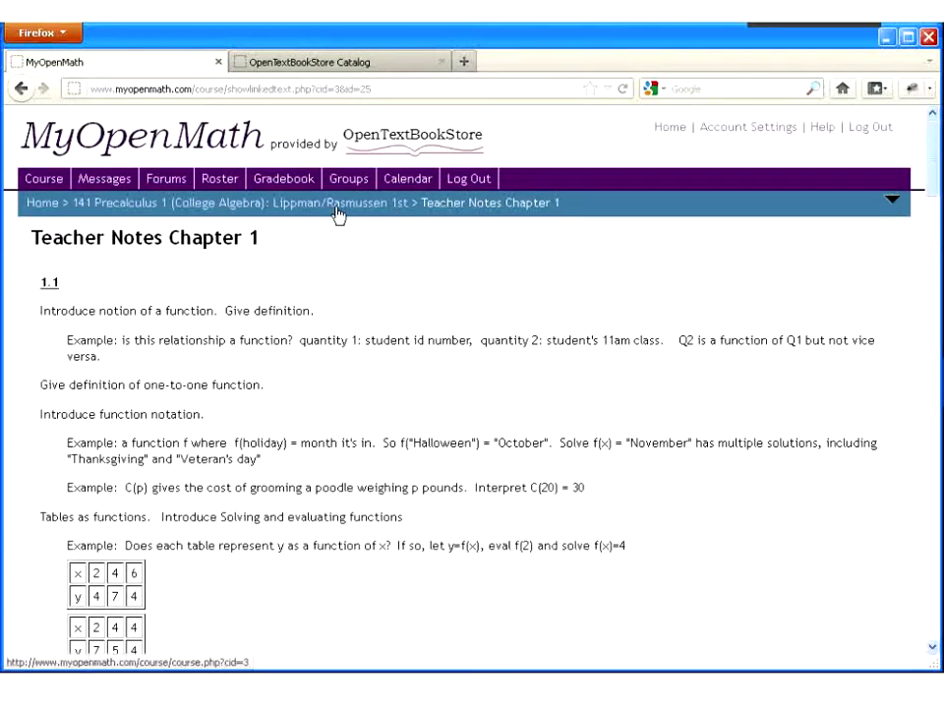
# Return to the Lecture Notes folder and look over its items down to the Lecture Examples PowerPoints.
pyautogui.click(337, 205)
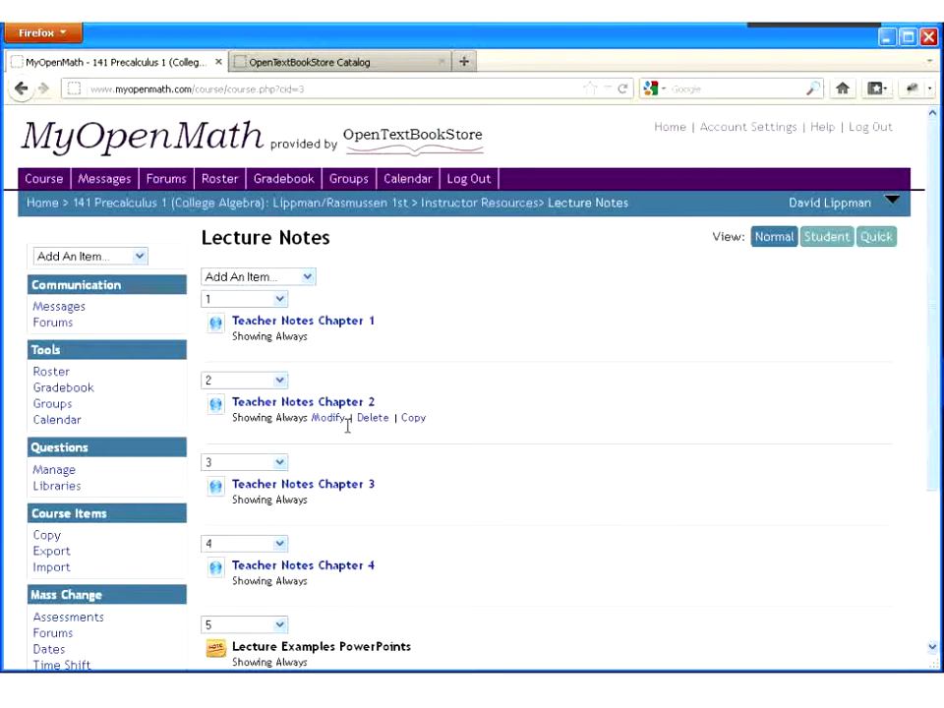
pyautogui.scroll(-3, 442, 385)
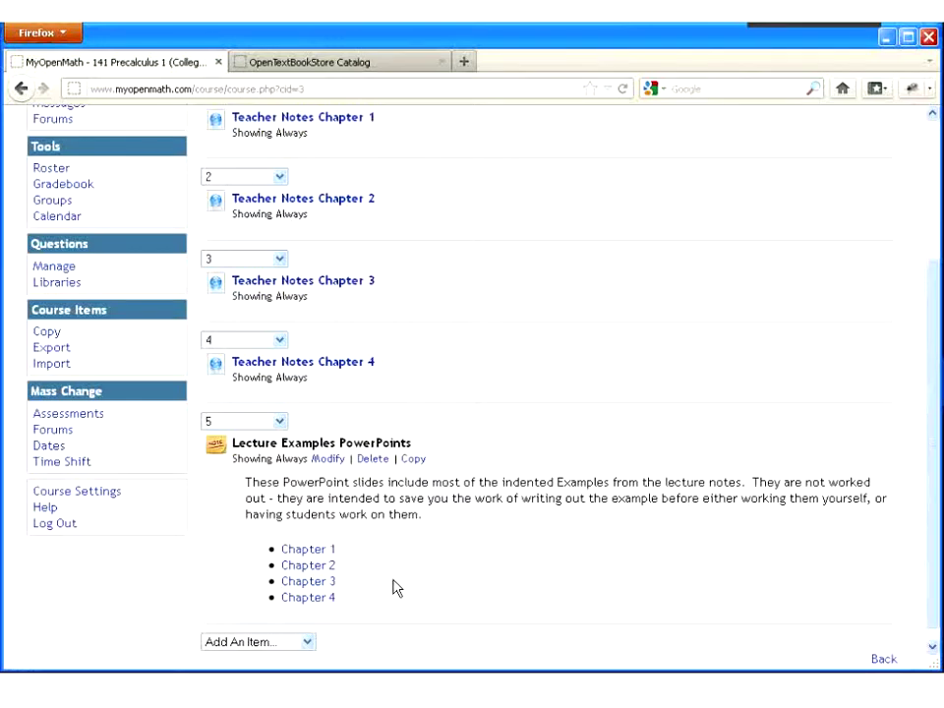
pyautogui.scroll(3, 395, 589)
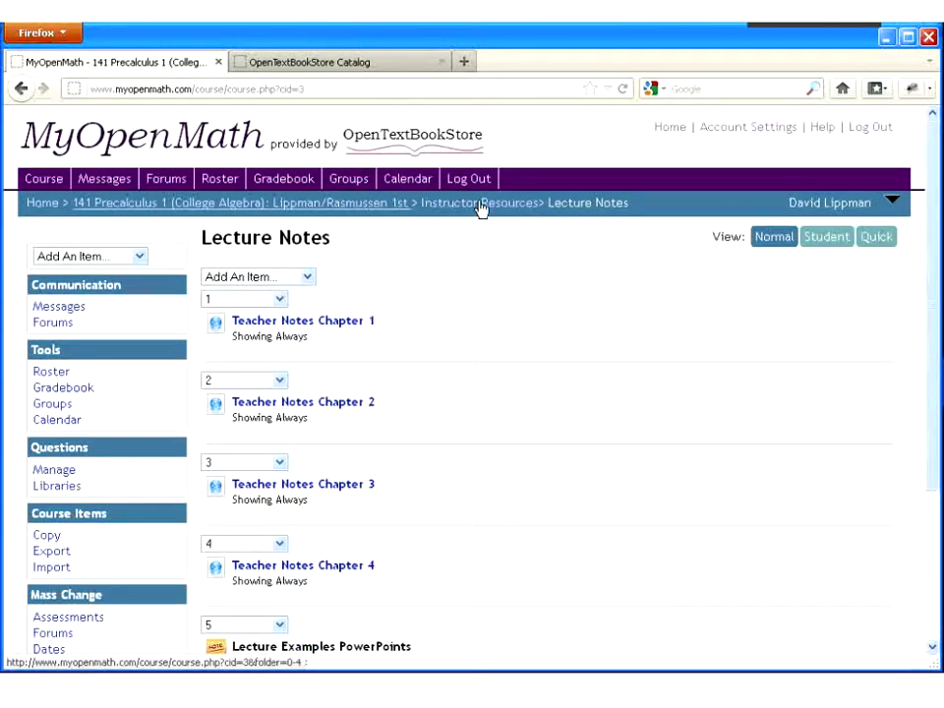
# Go back to Instructor Resources and view the quizzes and exams in the Chapter 1 Assessments folder.
pyautogui.click(453, 207)
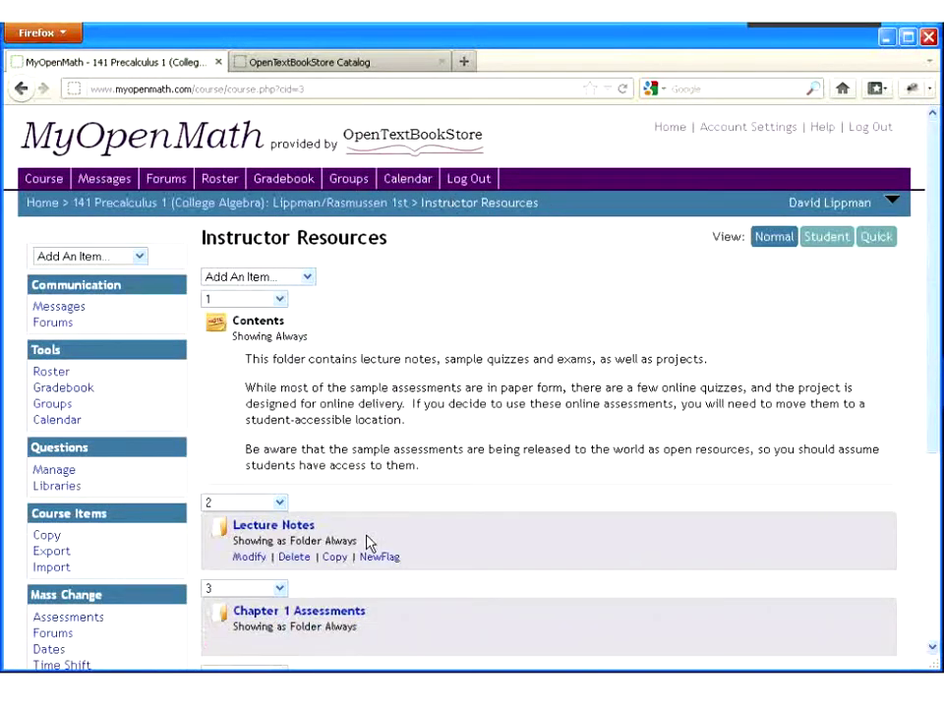
pyautogui.scroll(-3, 367, 536)
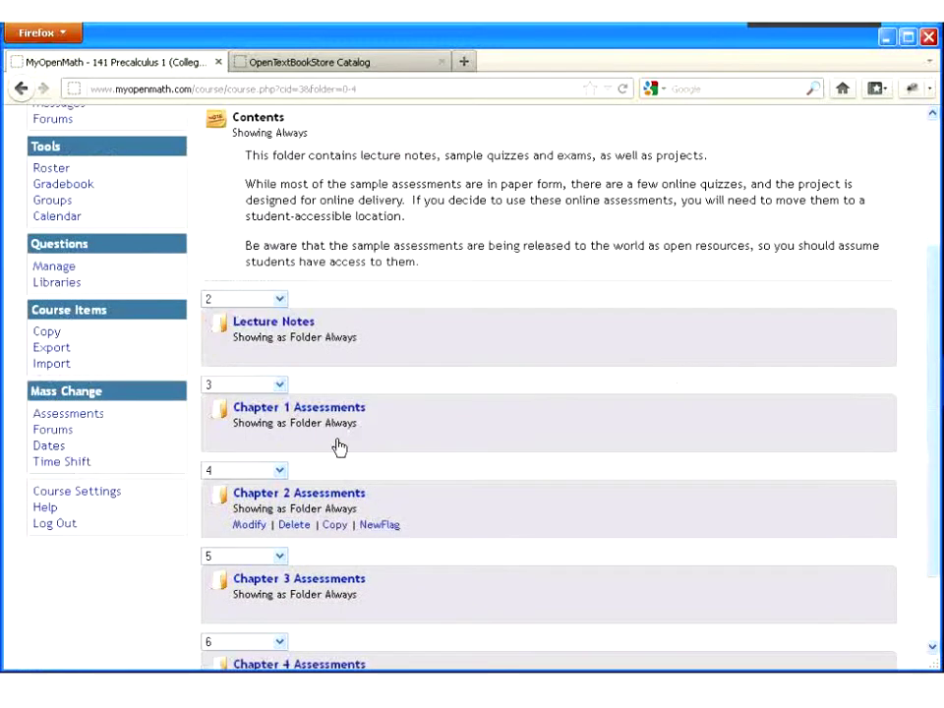
pyautogui.click(338, 409)
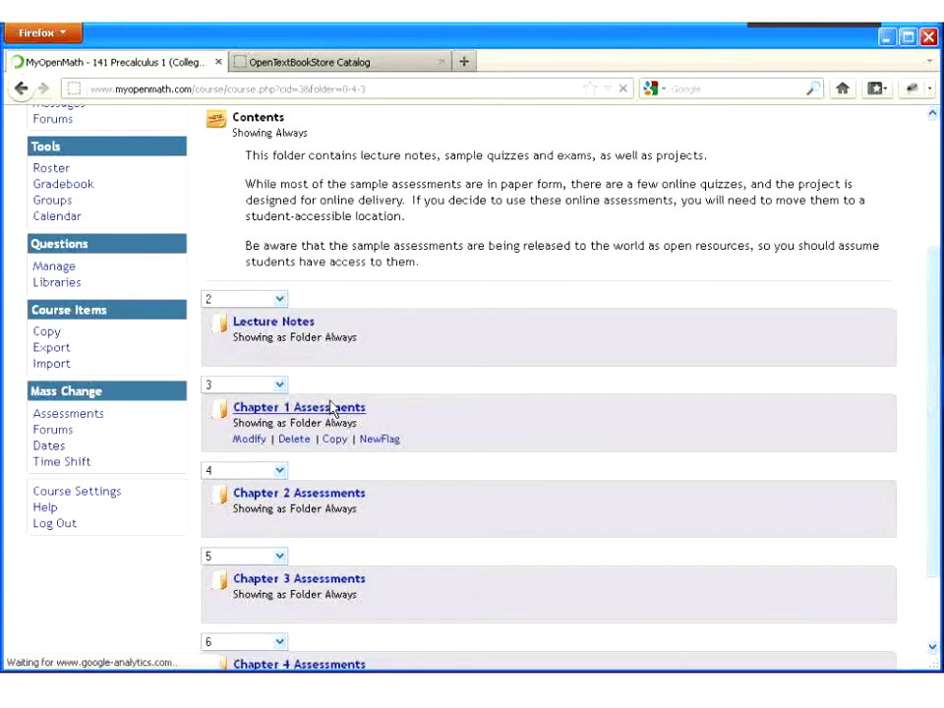
pyautogui.scroll(-2, 430, 384)
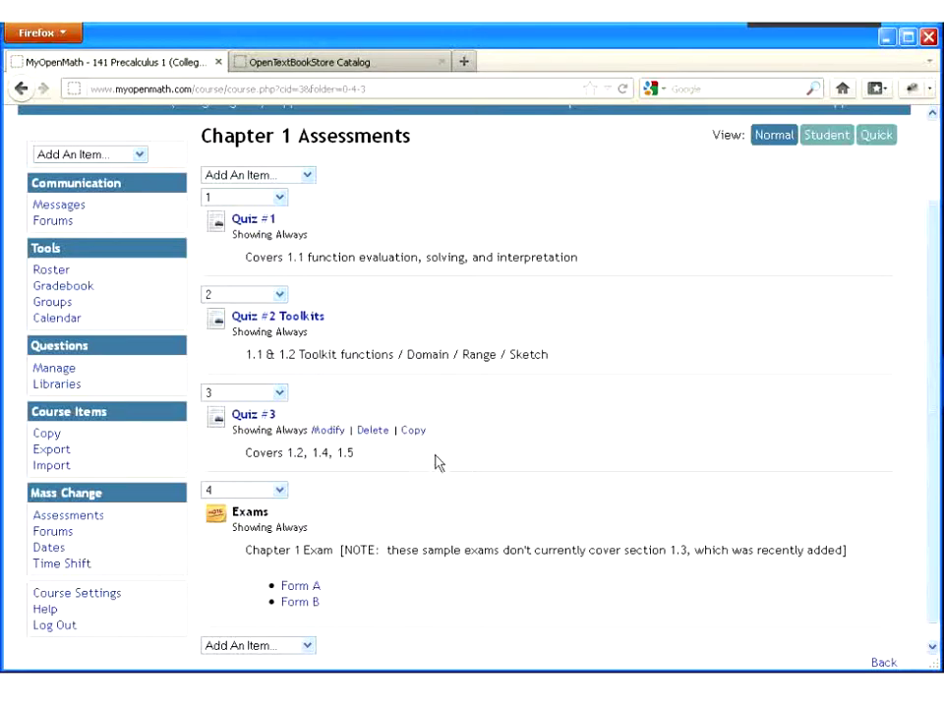
pyautogui.scroll(2, 430, 453)
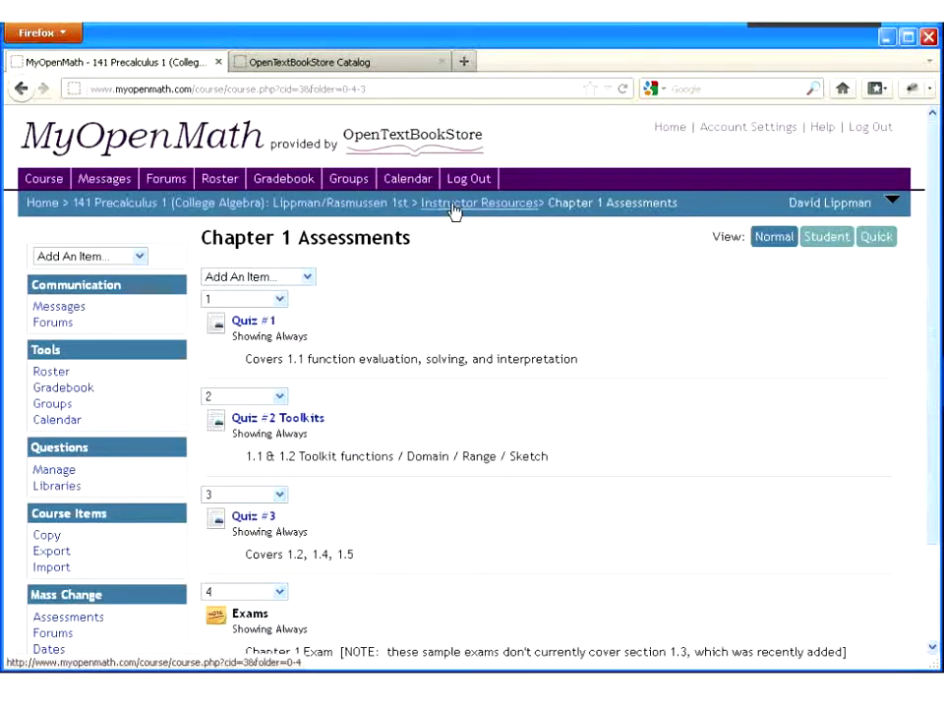
# Return to the main course page and look over the items in the Course Information folder.
pyautogui.click(381, 212)
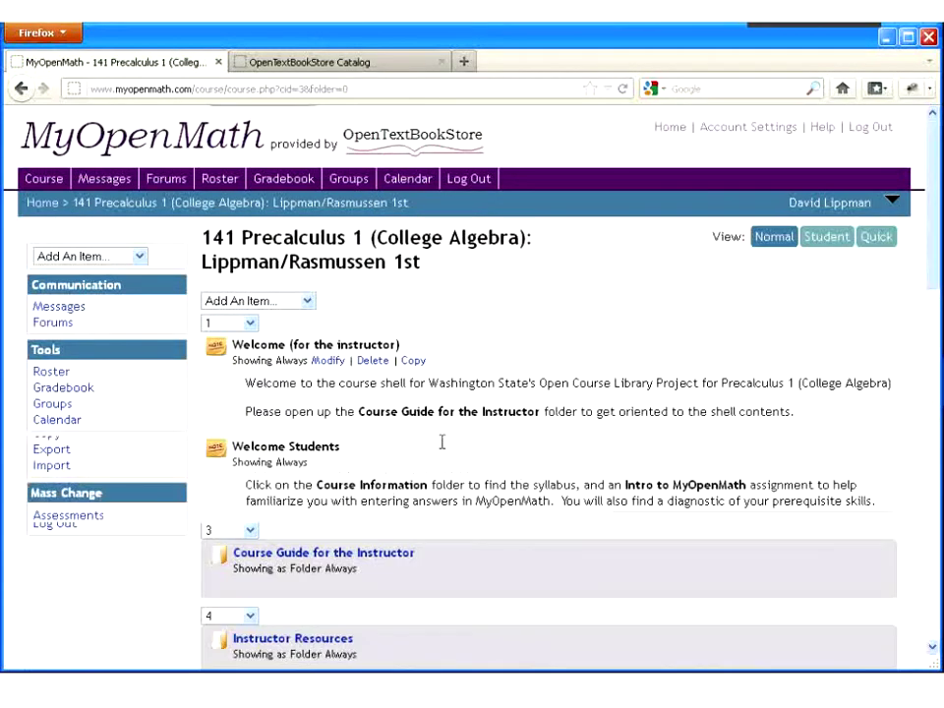
pyautogui.scroll(-4, 442, 437)
pyautogui.scroll(-4, 442, 433)
pyautogui.click(325, 423)
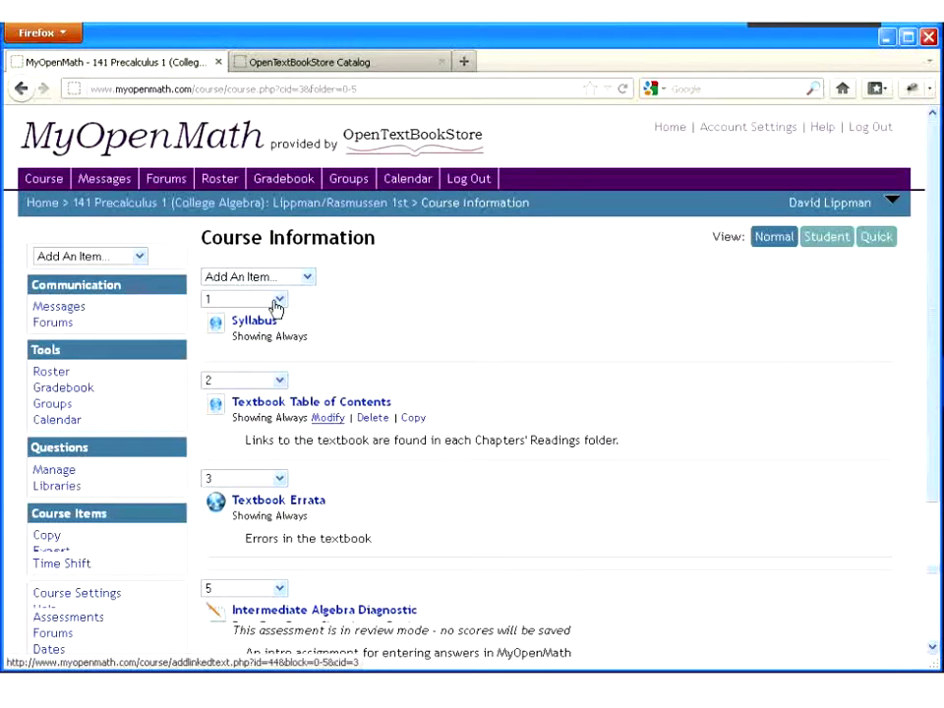
pyautogui.scroll(-2, 261, 226)
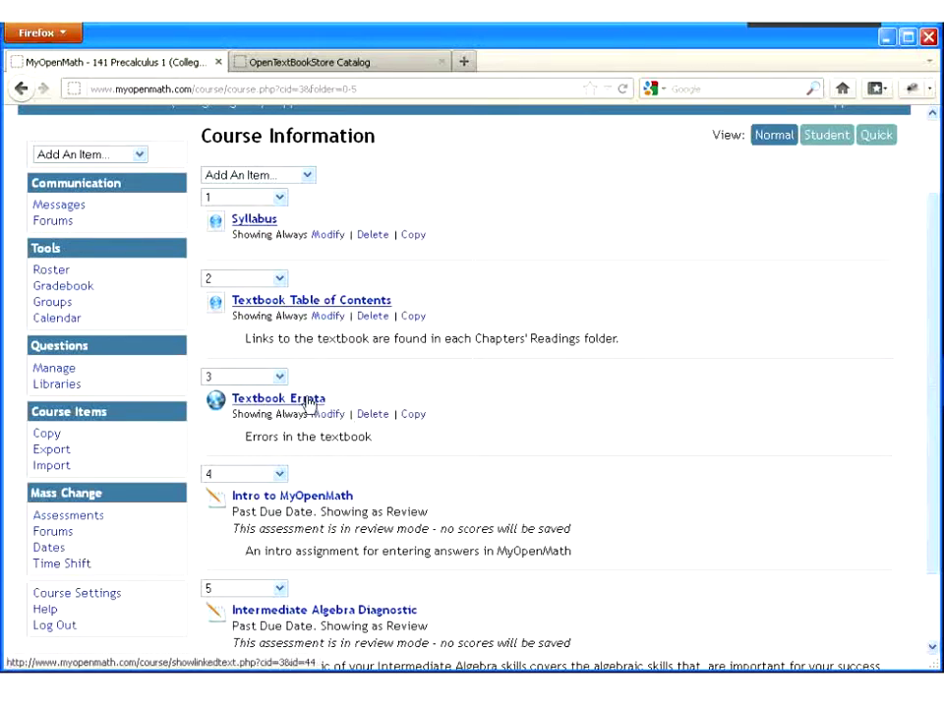
pyautogui.scroll(-2, 369, 485)
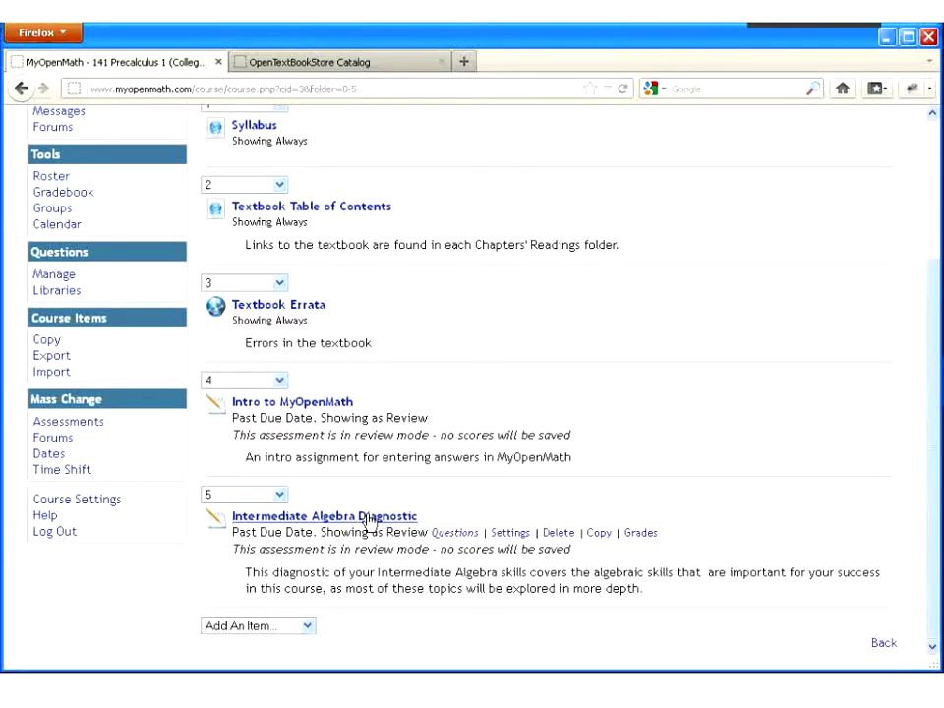
# Return to the main course page and open the Chapter 1 folder.
pyautogui.scroll(4, 295, 394)
pyautogui.click(288, 211)
pyautogui.scroll(-10, 348, 521)
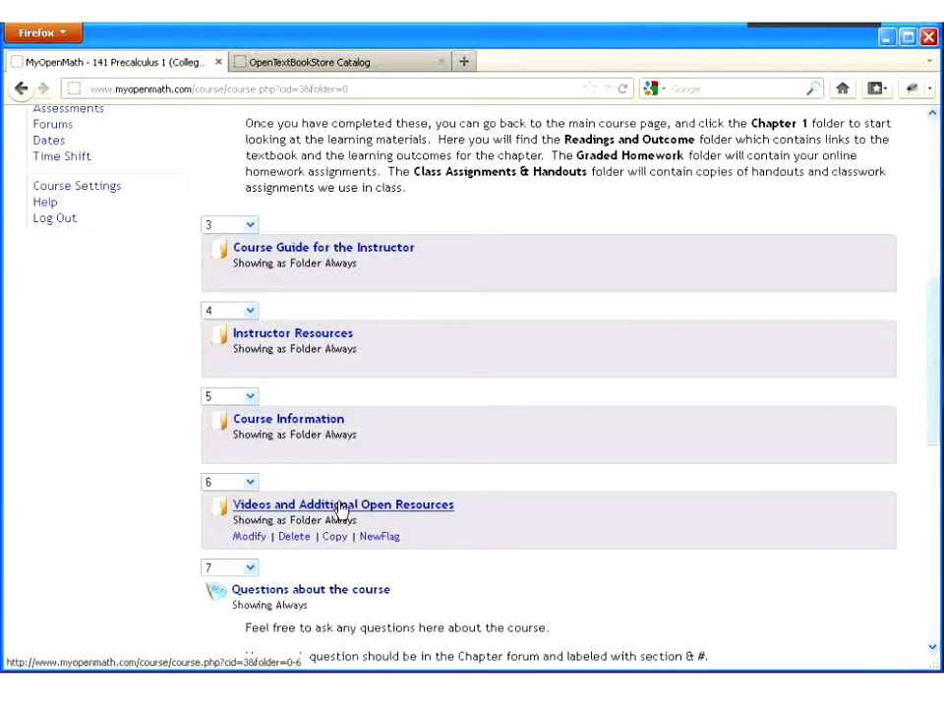
pyautogui.scroll(-6, 395, 592)
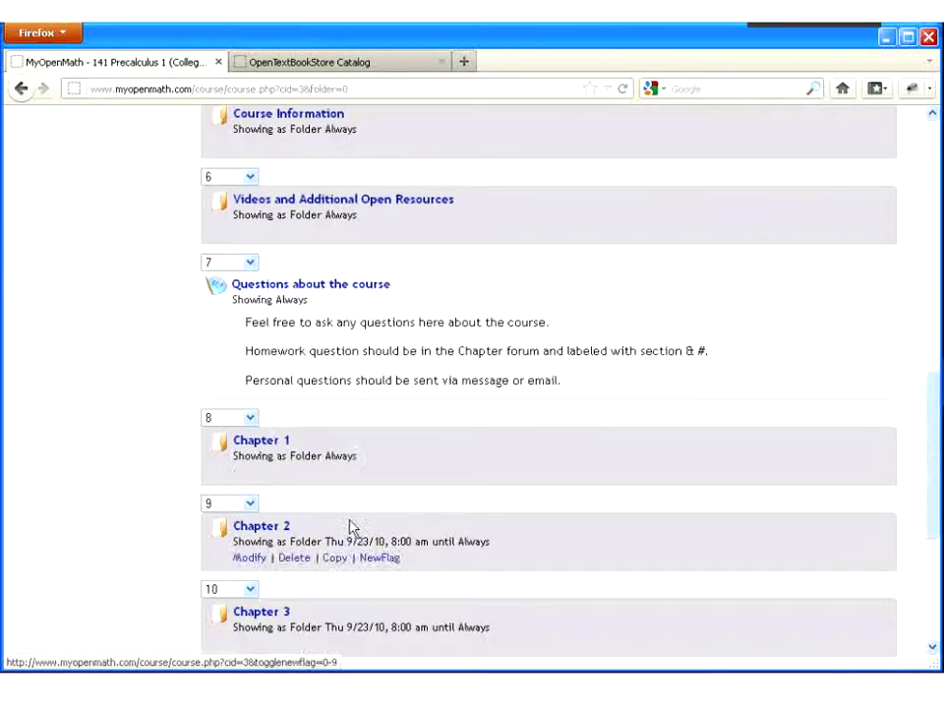
pyautogui.click(278, 443)
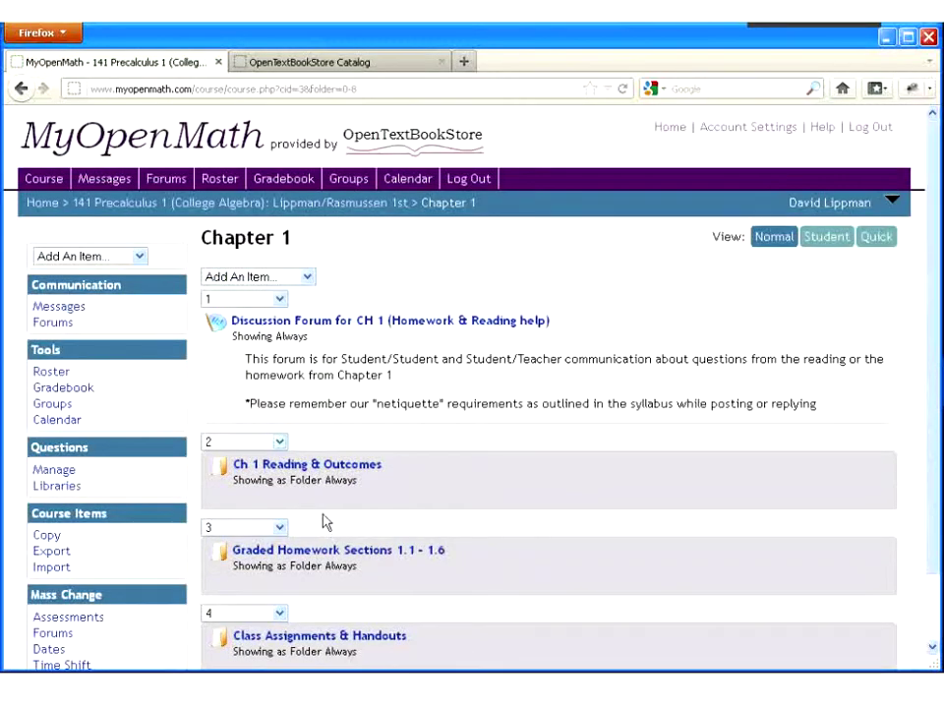
# Open the Chapter 1 Reading material from the Ch 1 Reading & Outcomes folder and skim section 1.1 of the textbook.
pyautogui.click(330, 470)
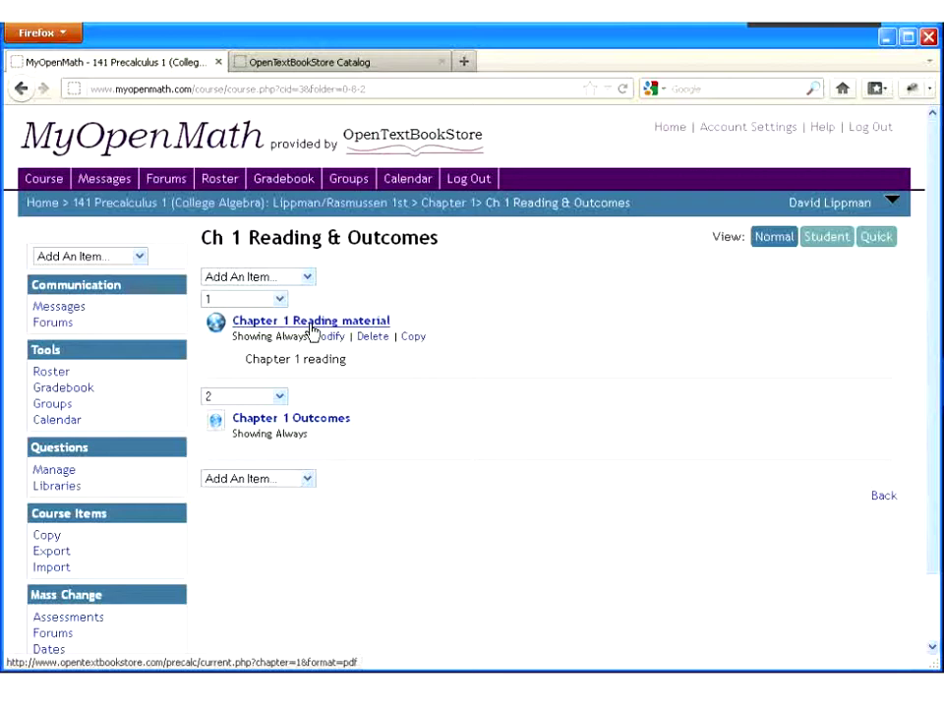
pyautogui.click(313, 325)
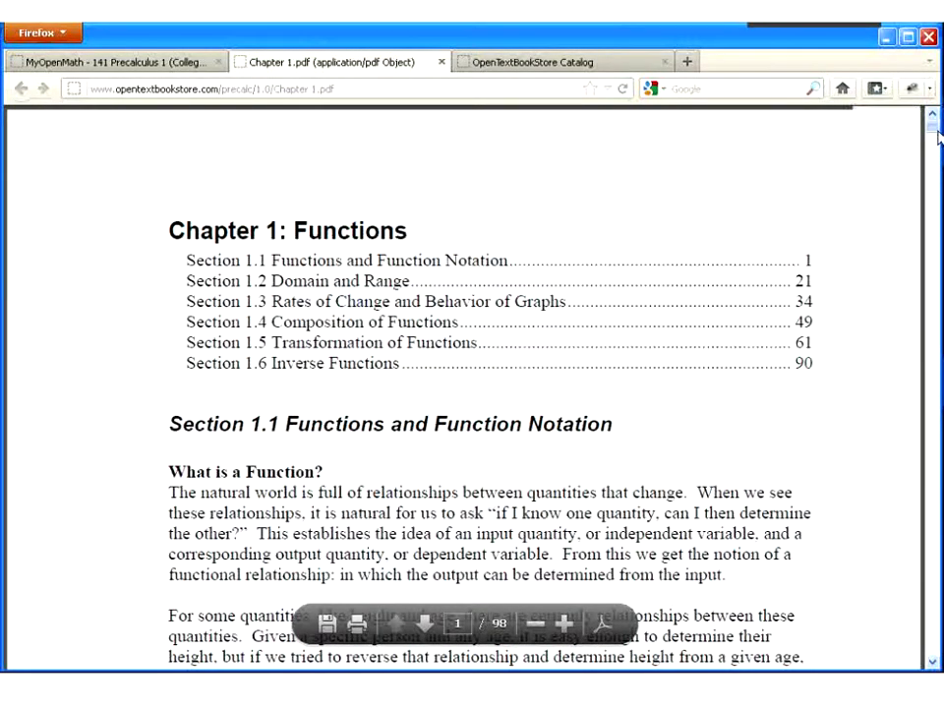
pyautogui.scroll(-10, 930, 192)
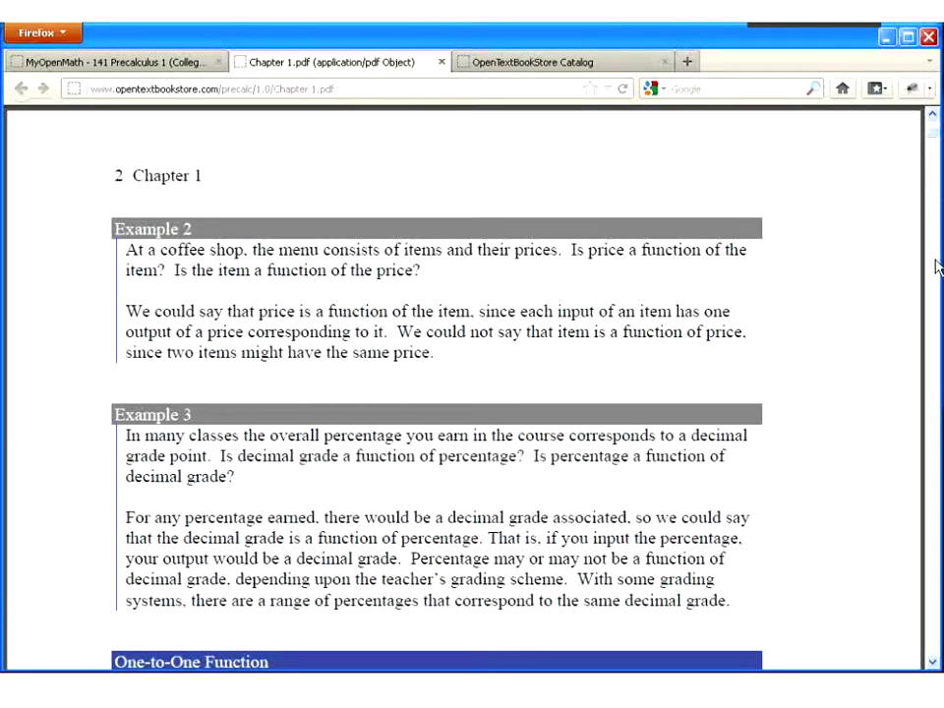
pyautogui.scroll(-8, 938, 268)
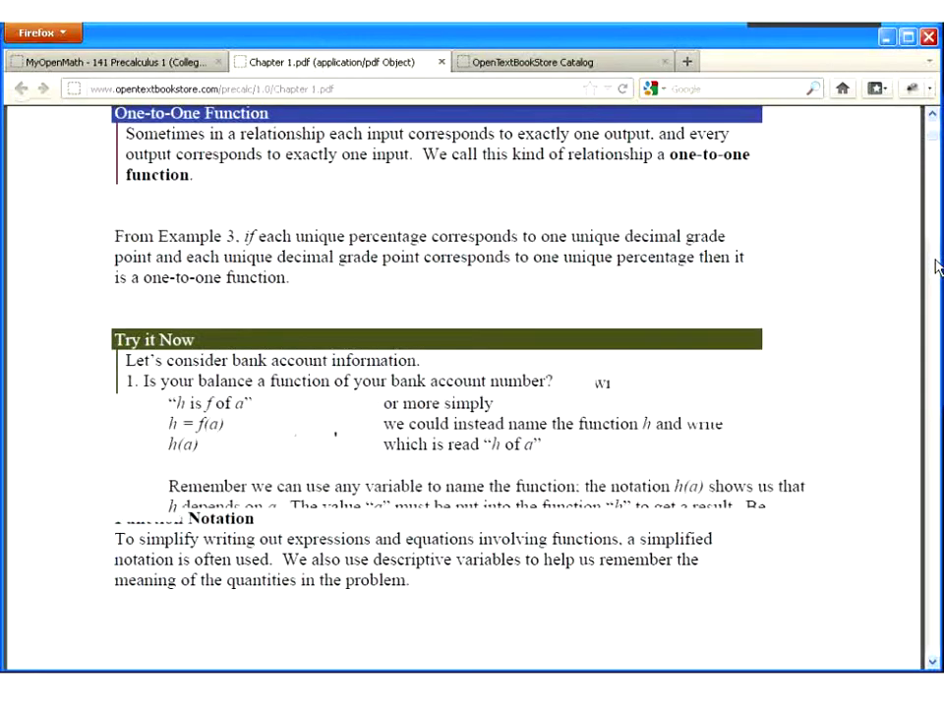
pyautogui.scroll(-12, 938, 267)
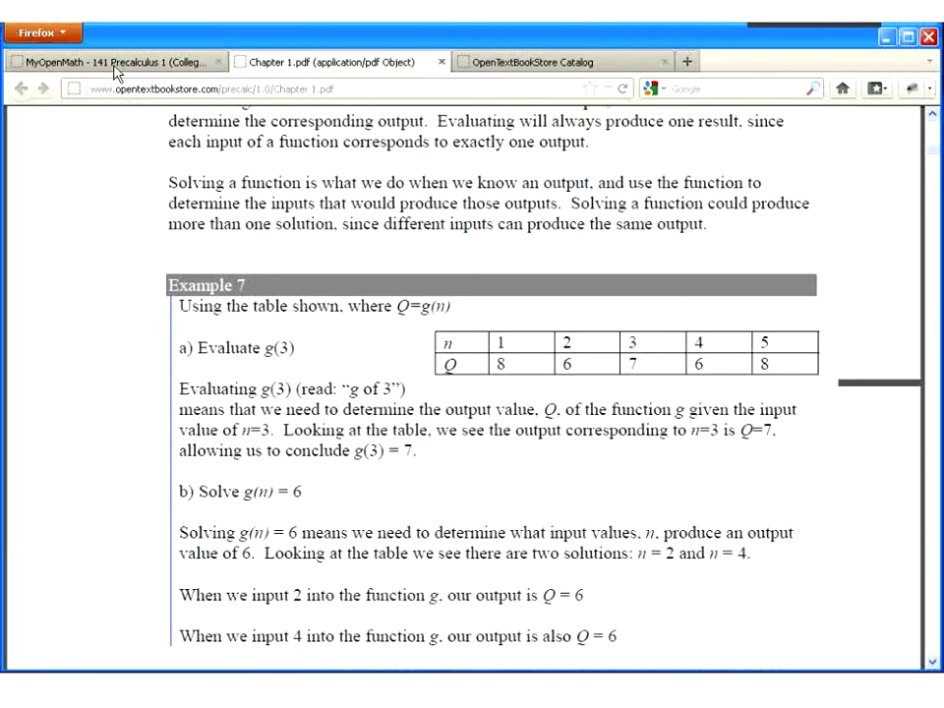
# Return to the course's Chapter 1 folder and look through the Graded Homework Sections 1.1 - 1.6 folder.
pyautogui.click(63, 65)
pyautogui.click(449, 203)
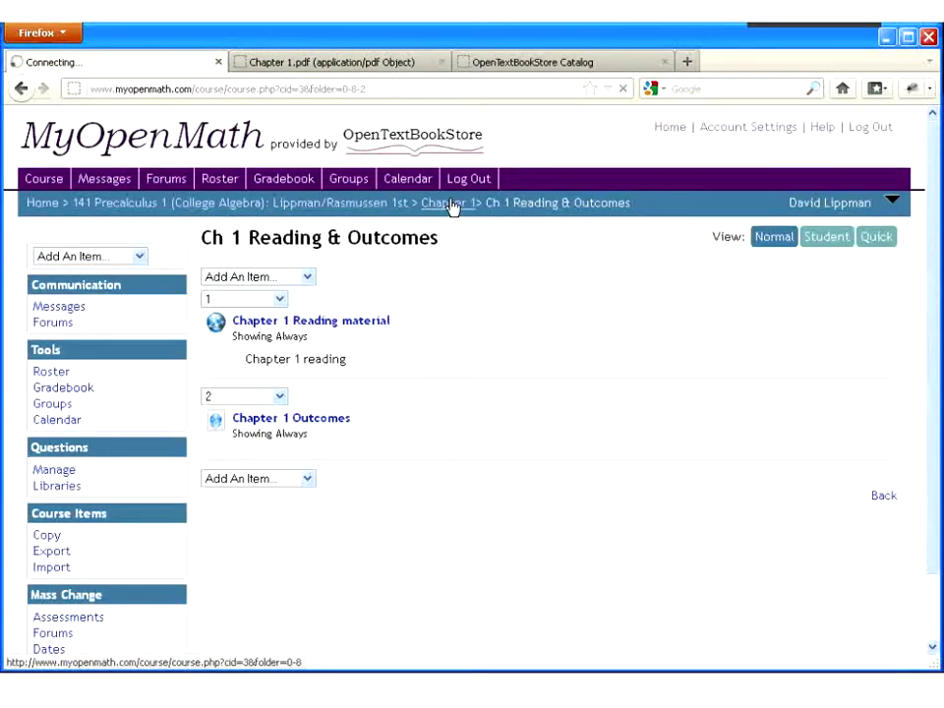
pyautogui.scroll(-1, 364, 453)
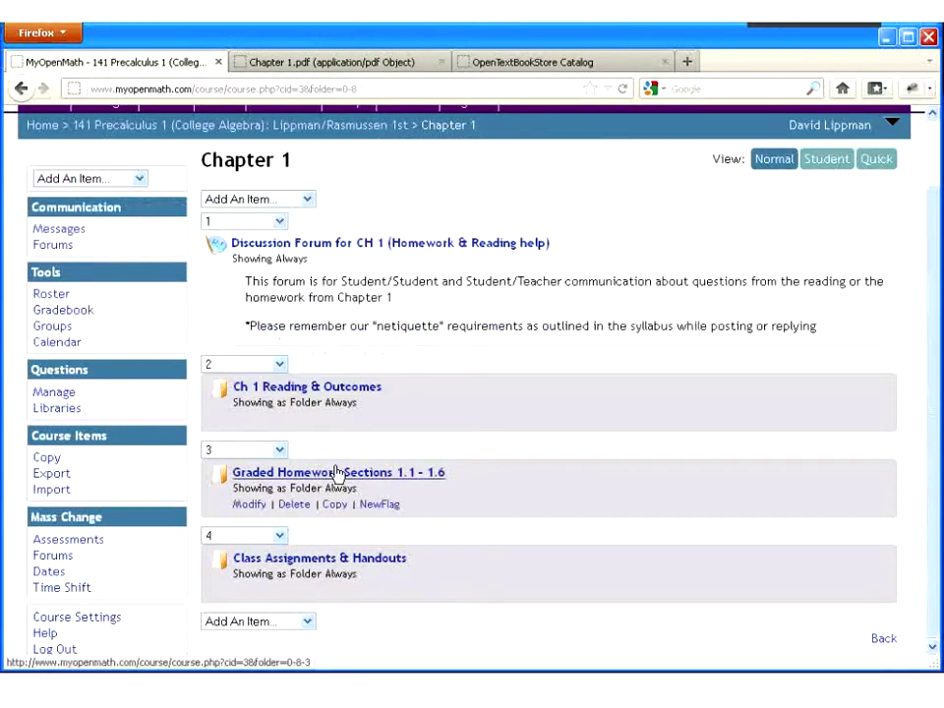
pyautogui.click(340, 472)
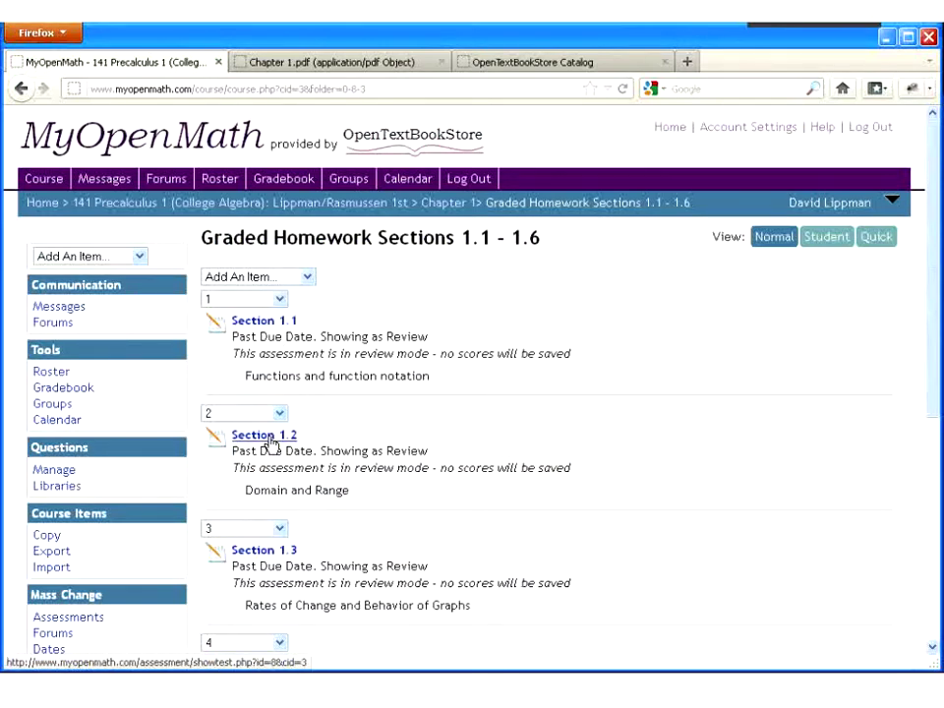
pyautogui.moveTo(273, 445)
pyautogui.scroll(-4, 273, 445)
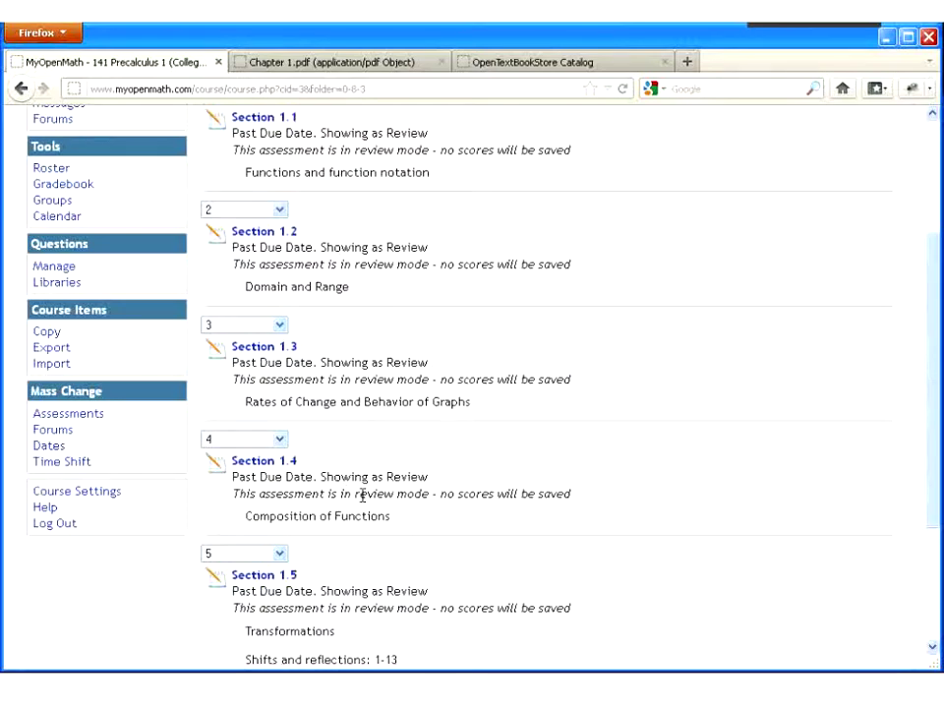
pyautogui.moveTo(363, 496)
pyautogui.scroll(5, 360, 493)
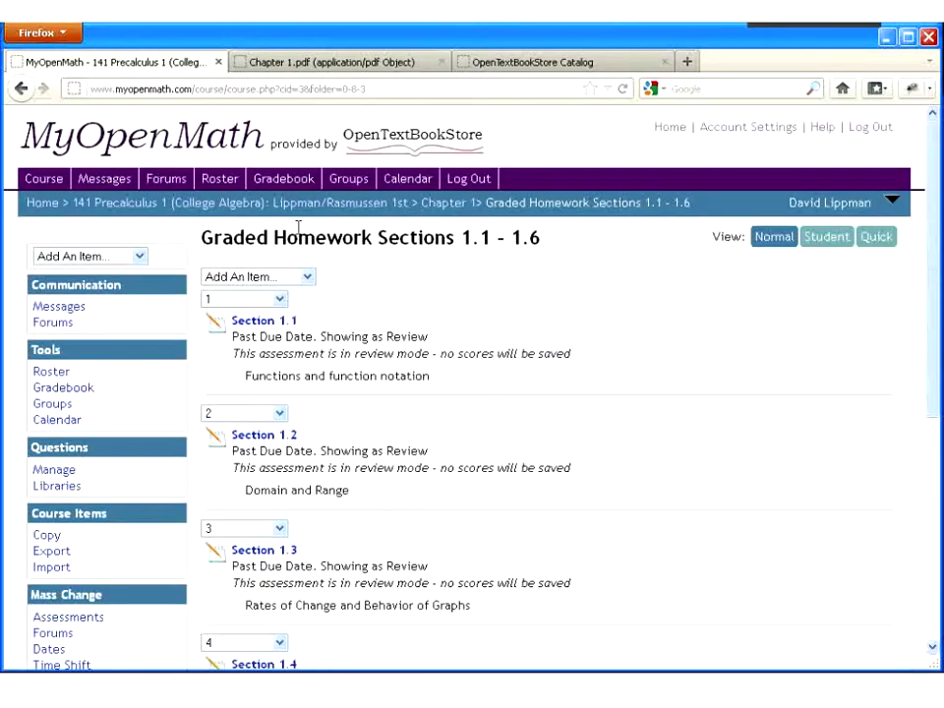
# Go back to the Chapter 1 folder and view the contents of Class Assignments & Handouts.
pyautogui.click(449, 205)
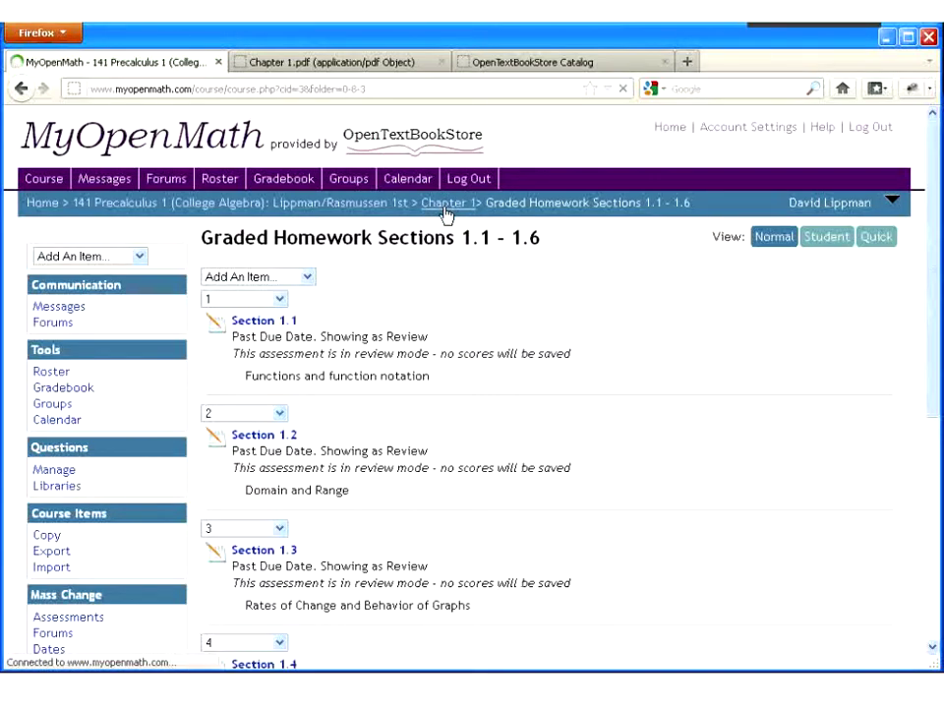
pyautogui.scroll(-3, 370, 567)
pyautogui.click(371, 559)
pyautogui.scroll(-2, 370, 564)
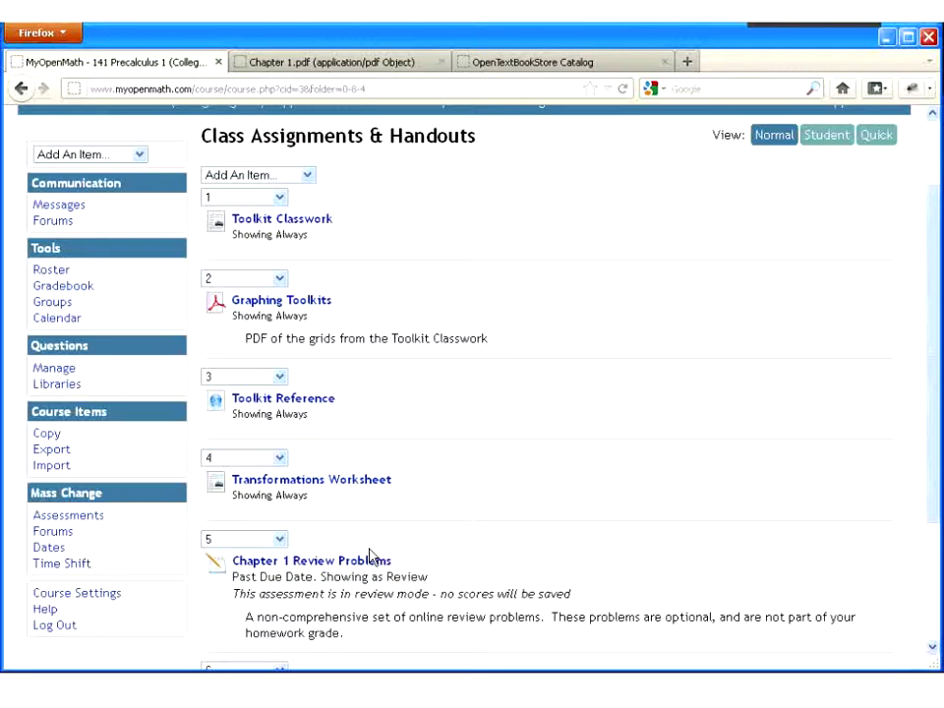
pyautogui.moveTo(401, 511)
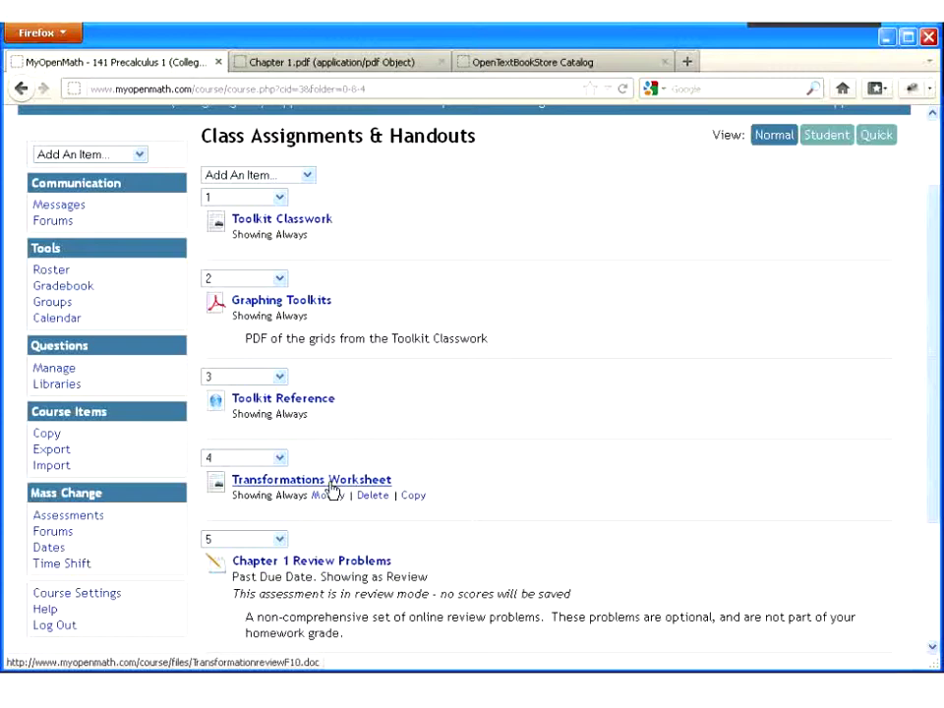
# Return to the main course page and look over the items in the Videos and Additional Open Resources folder.
pyautogui.scroll(2, 331, 492)
pyautogui.click(443, 207)
pyautogui.scroll(-2, 327, 370)
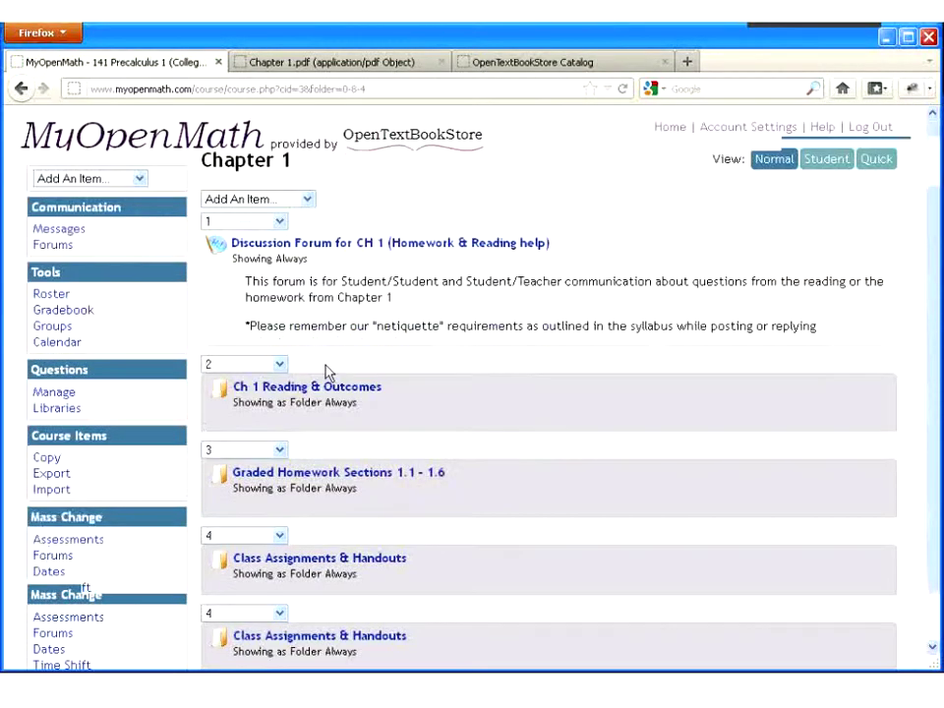
pyautogui.scroll(2, 261, 190)
pyautogui.click(281, 206)
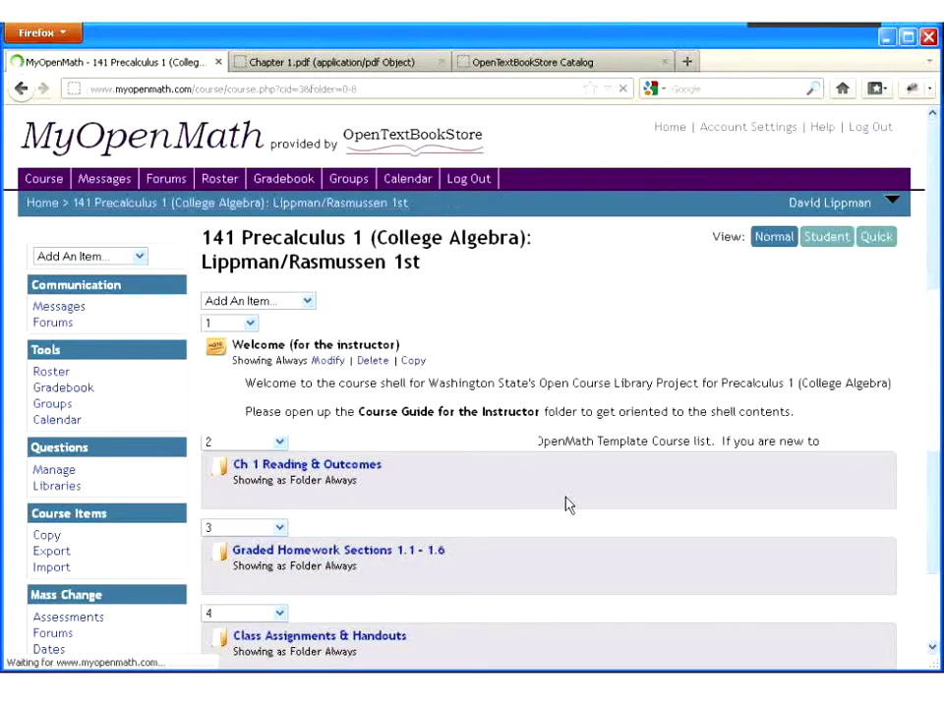
pyautogui.scroll(-9, 499, 522)
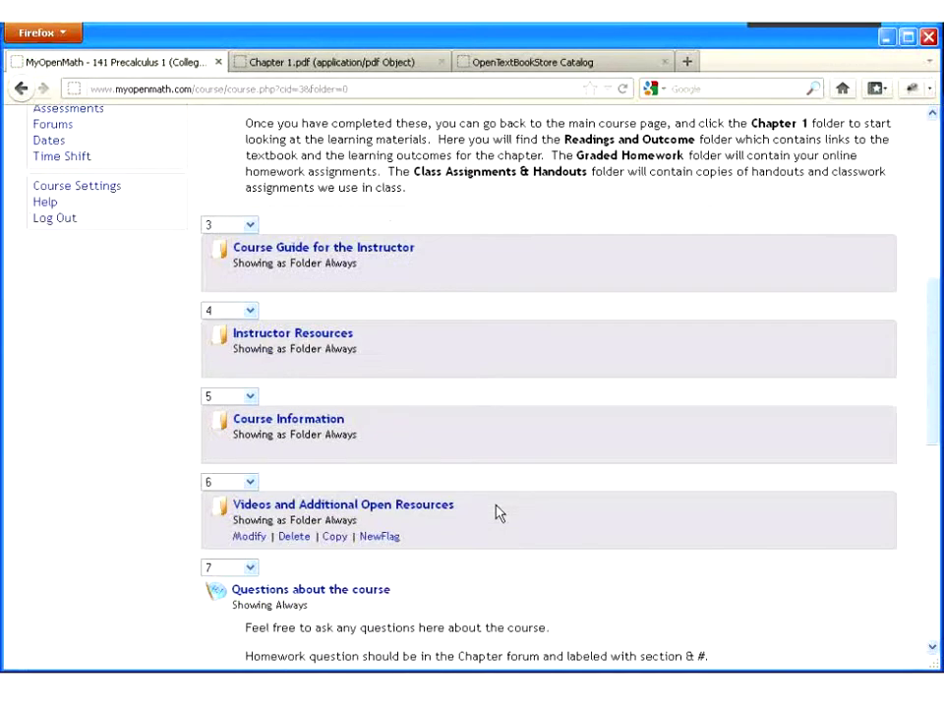
pyautogui.scroll(-4, 498, 512)
pyautogui.click(349, 304)
pyautogui.scroll(-2, 468, 427)
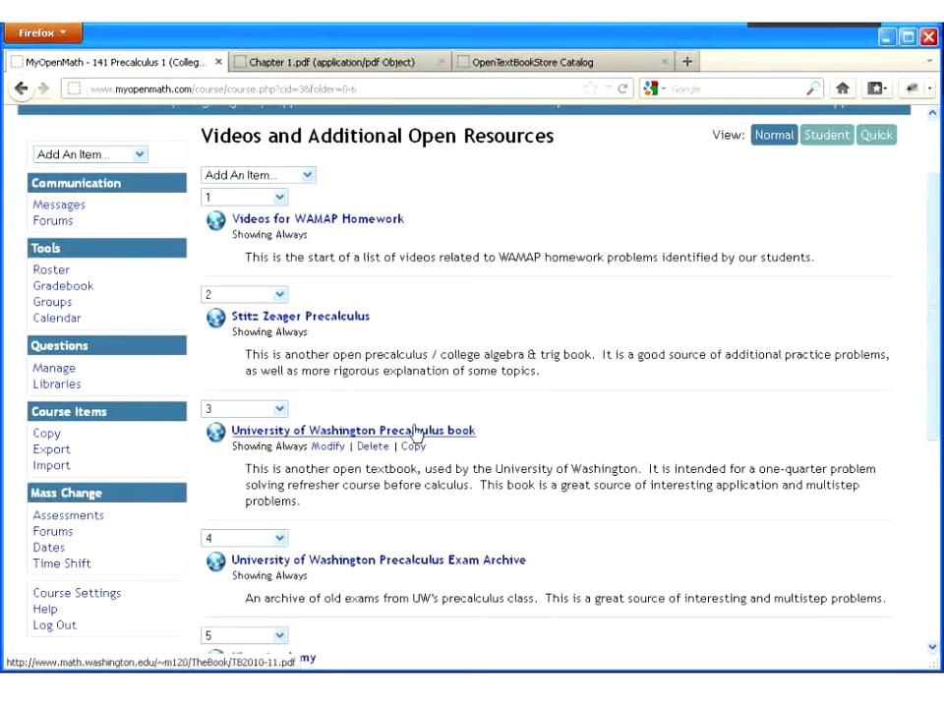
# Look through the University of Washington, Khan Academy and MathTV entries in the Videos and Additional Open Resources folder.
pyautogui.scroll(-2, 438, 525)
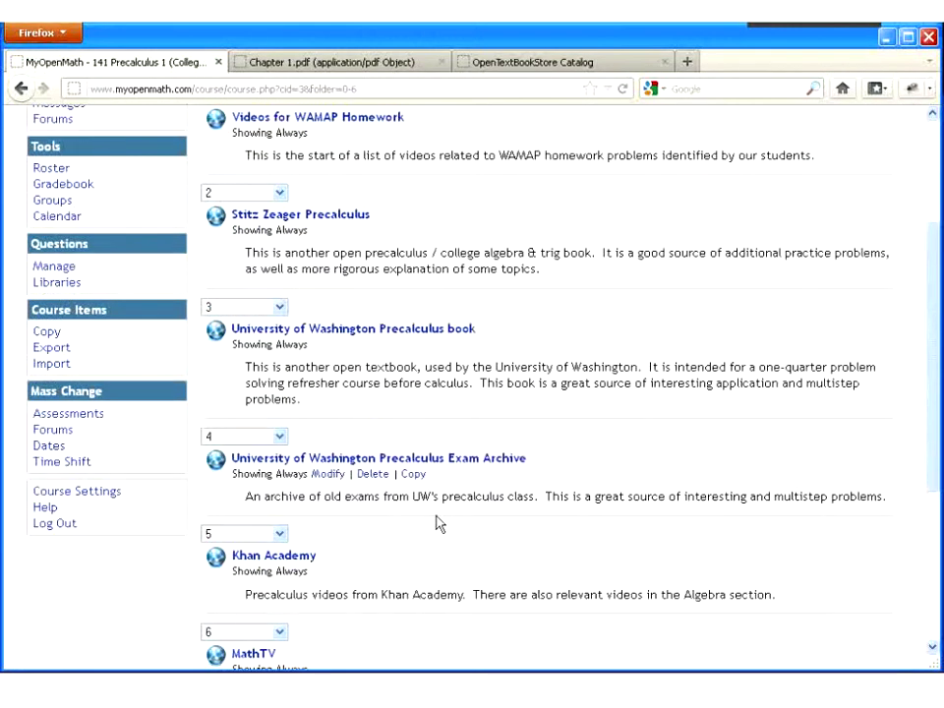
pyautogui.scroll(-2, 280, 451)
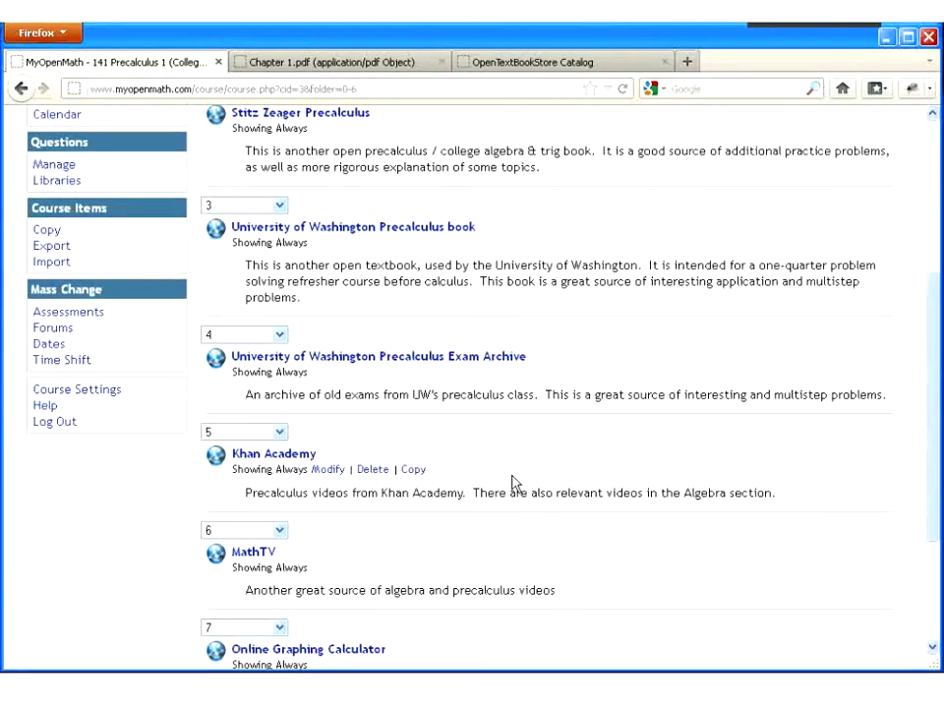
pyautogui.scroll(4, 510, 475)
pyautogui.scroll(2, 511, 475)
# Open the Videos for WAMAP Homework list and skim its entries down to the form for adding a video.
pyautogui.click(295, 325)
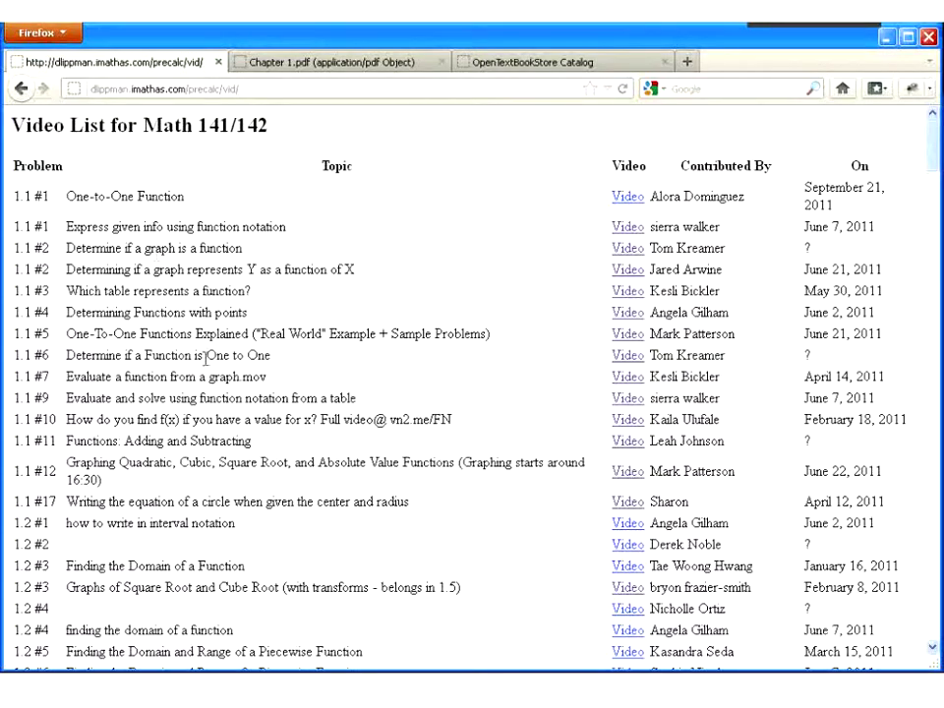
pyautogui.scroll(-2, 203, 363)
pyautogui.scroll(-10, 203, 362)
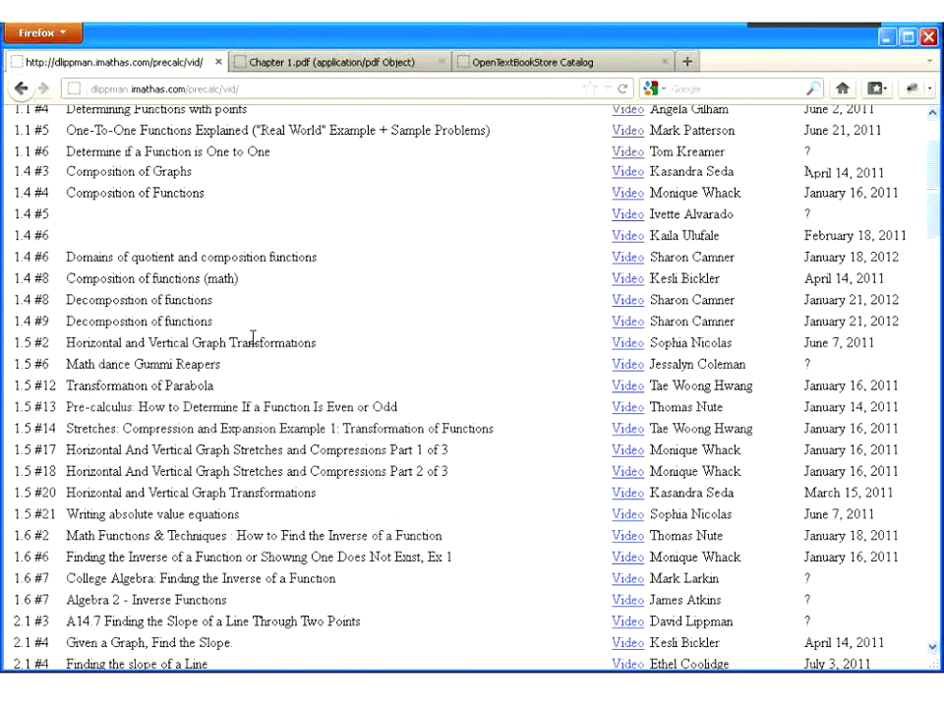
pyautogui.scroll(-20, 494, 343)
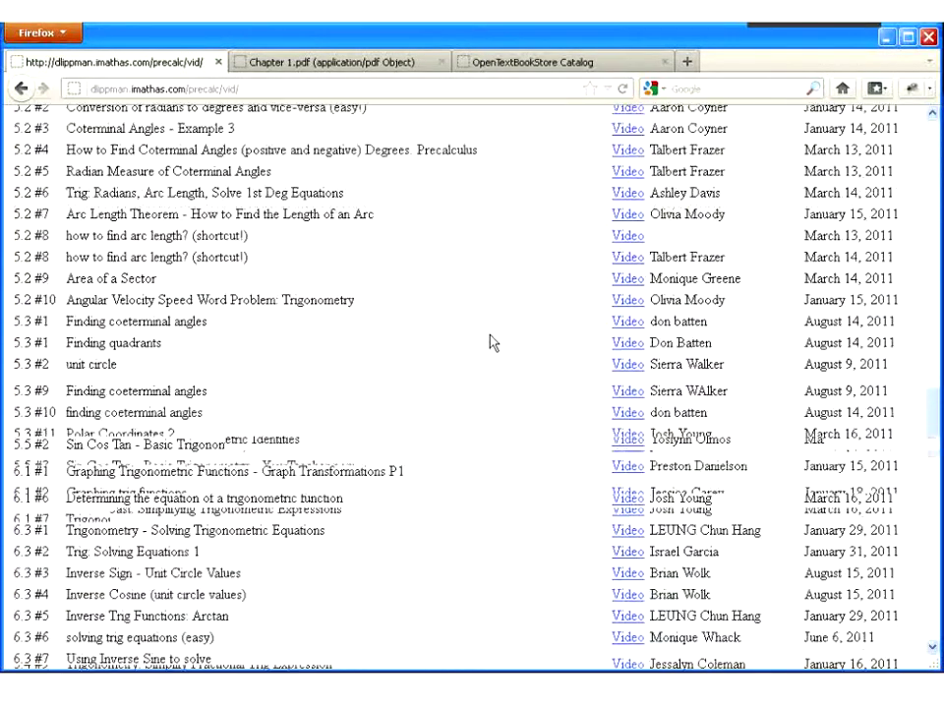
pyautogui.scroll(-2, 494, 342)
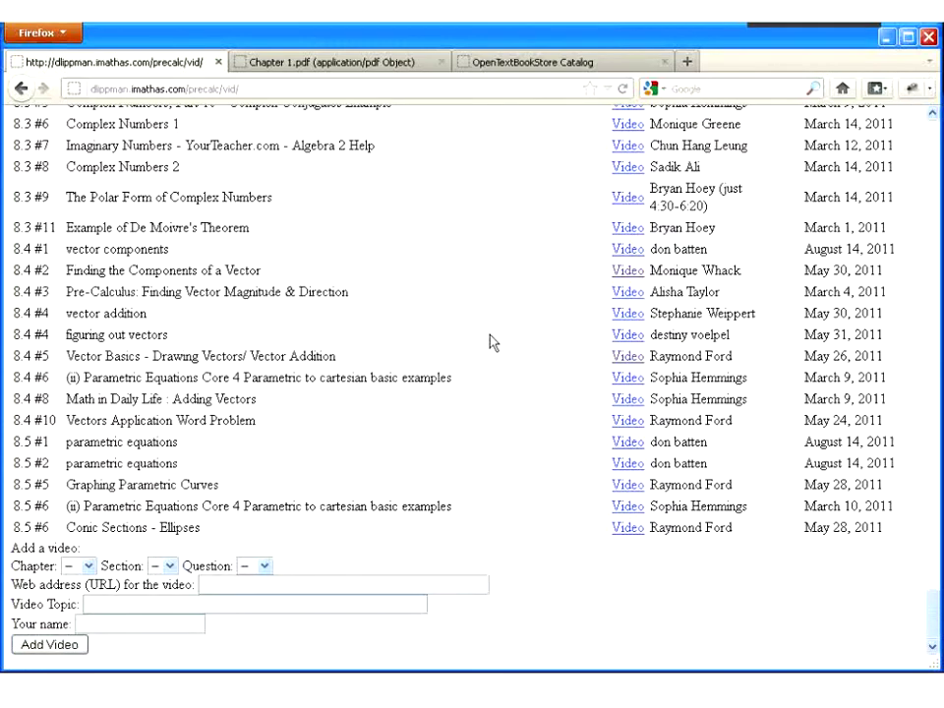
pyautogui.scroll(10, 494, 342)
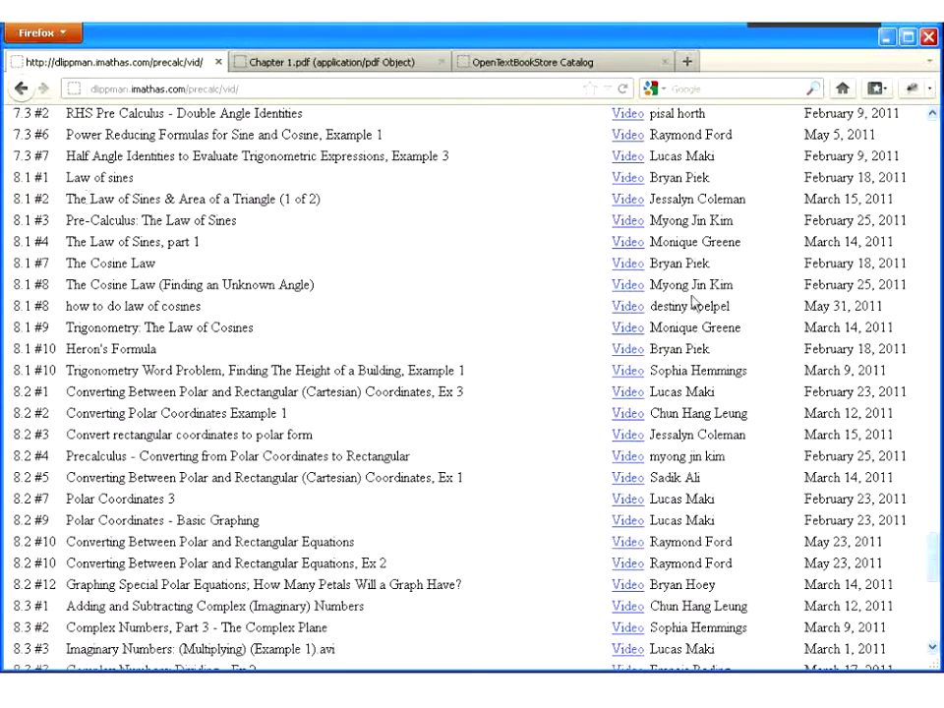
pyautogui.scroll(10, 358, 295)
pyautogui.scroll(20, 358, 236)
pyautogui.scroll(10, 924, 285)
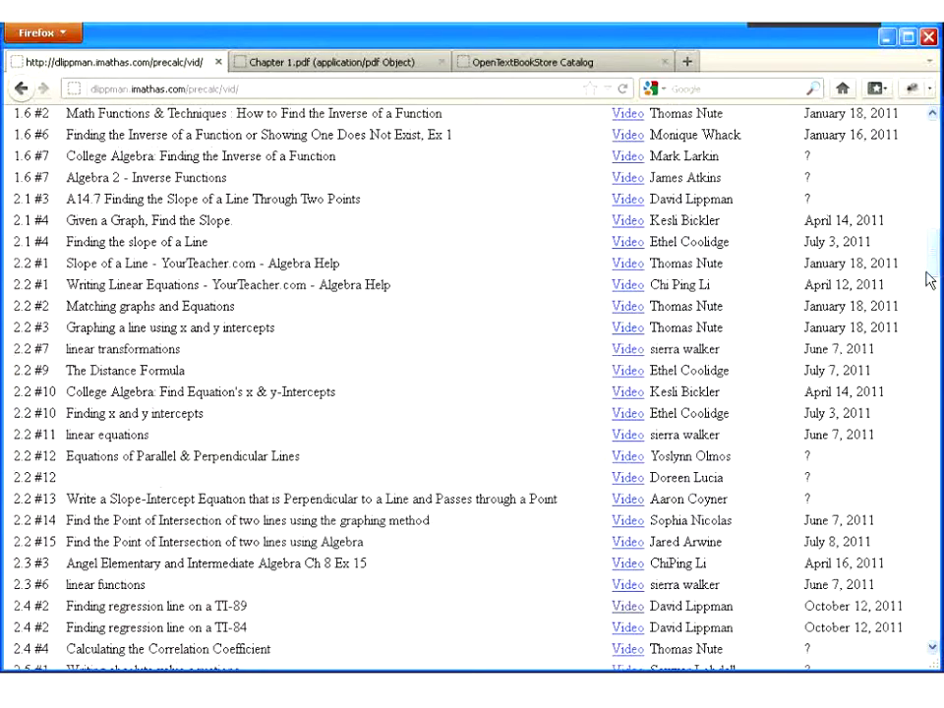
pyautogui.scroll(20, 934, 266)
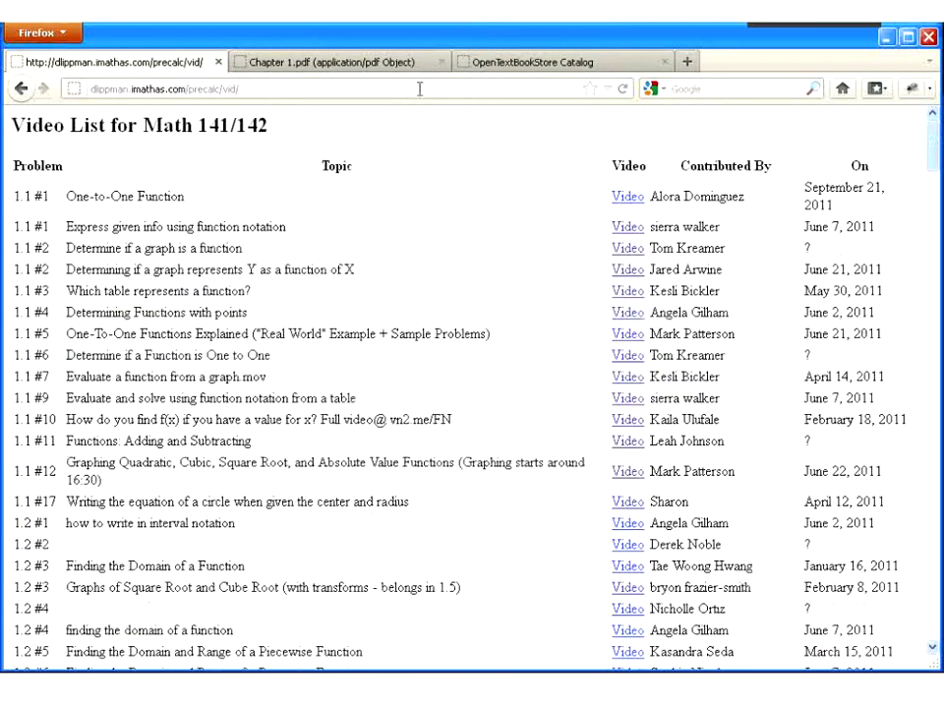
# Return to the main page of the Precalculus 1 course and look over its welcome notes and instructor folders.
pyautogui.click(22, 89)
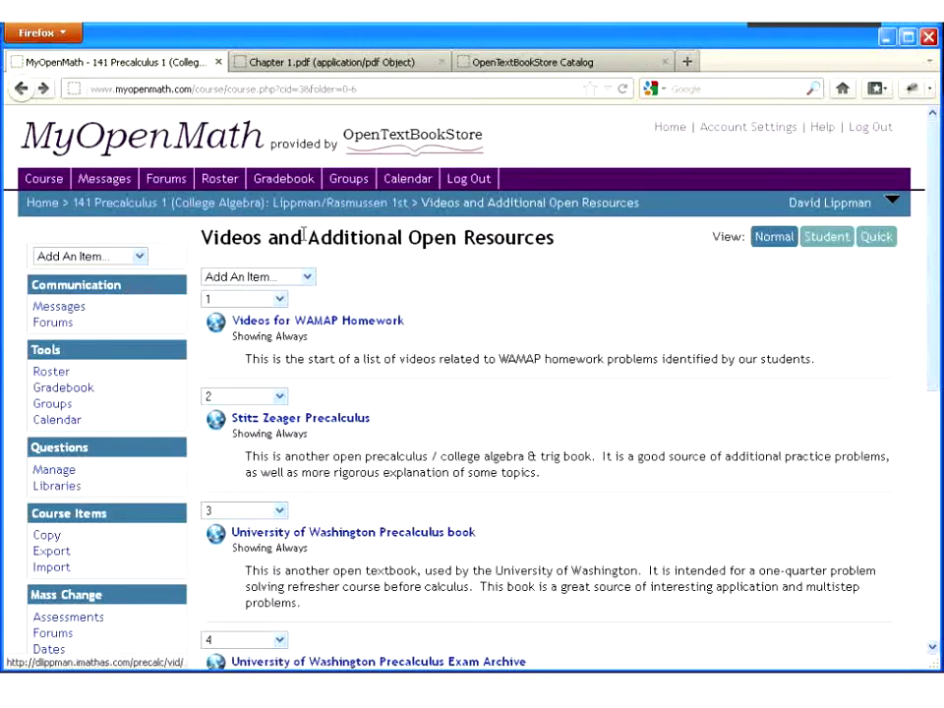
pyautogui.click(335, 210)
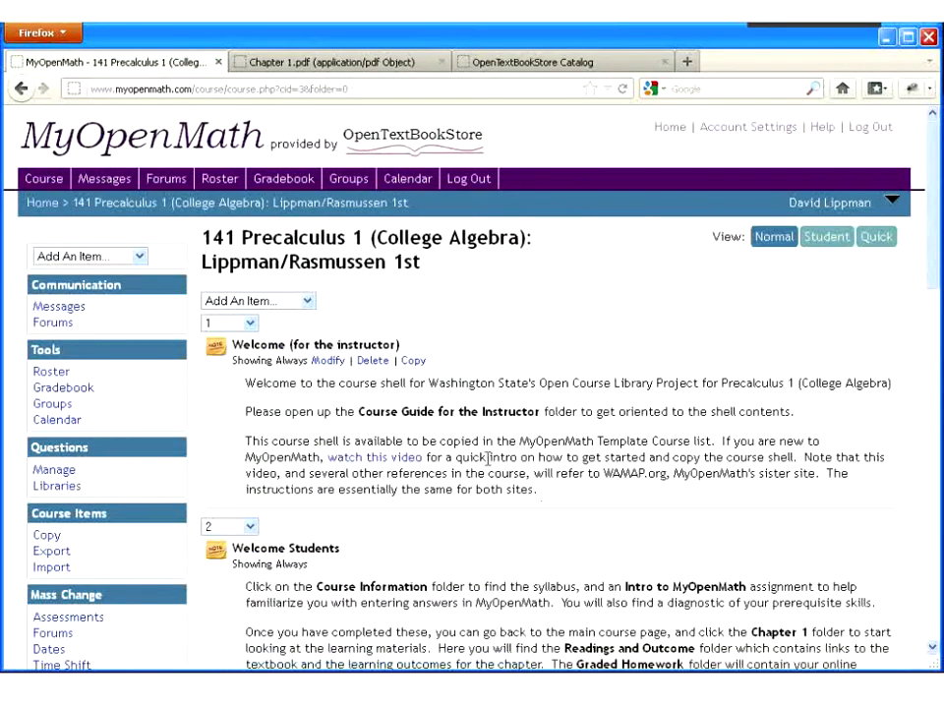
pyautogui.scroll(-3, 396, 470)
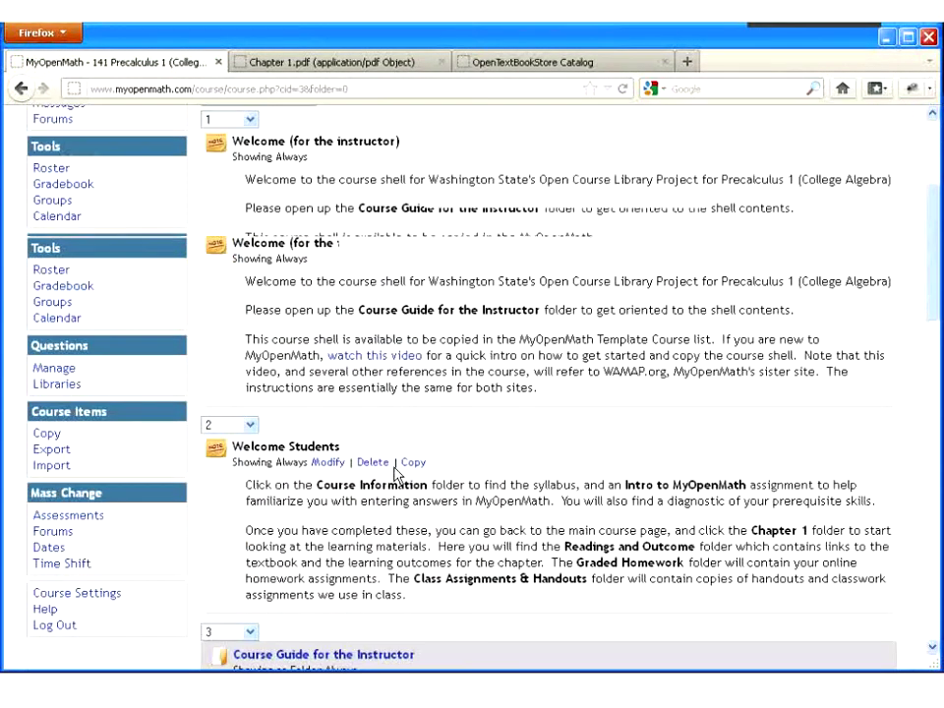
pyautogui.scroll(-3, 393, 473)
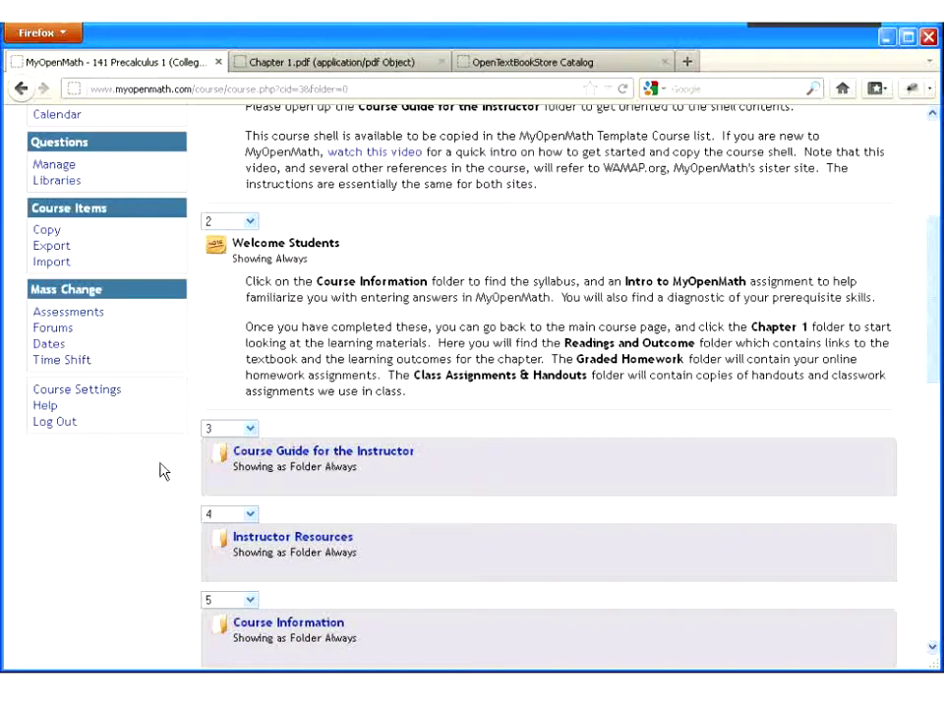
pyautogui.scroll(2, 433, 506)
pyautogui.scroll(3, 437, 507)
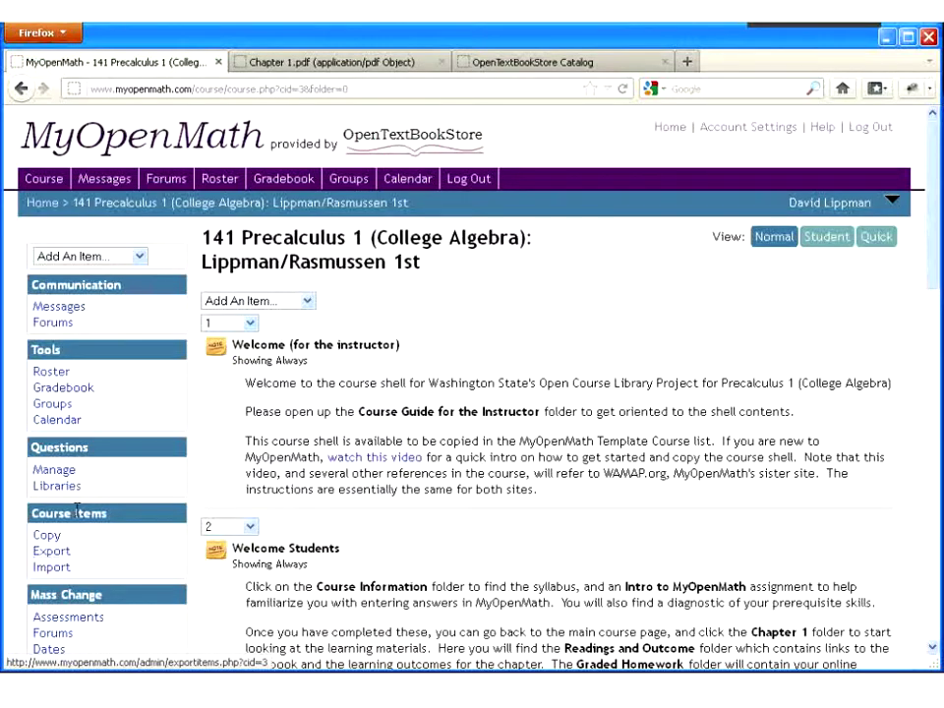
# Open the course's item export page and look through the exportable items down to the Common Cartridge export option.
pyautogui.click(54, 552)
pyautogui.scroll(-10, 481, 456)
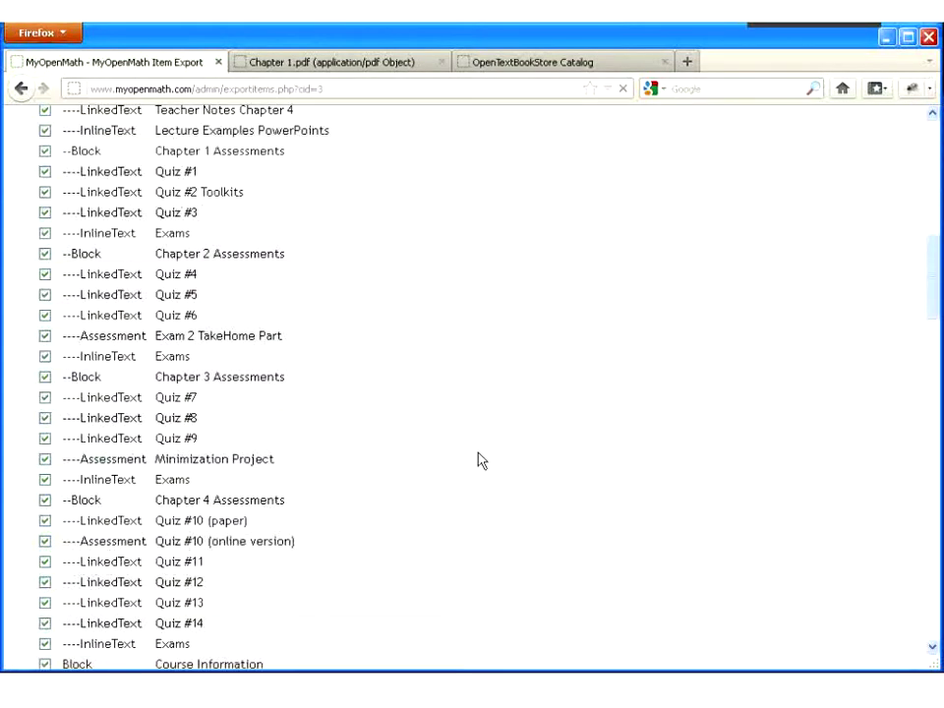
pyautogui.scroll(-15, 492, 464)
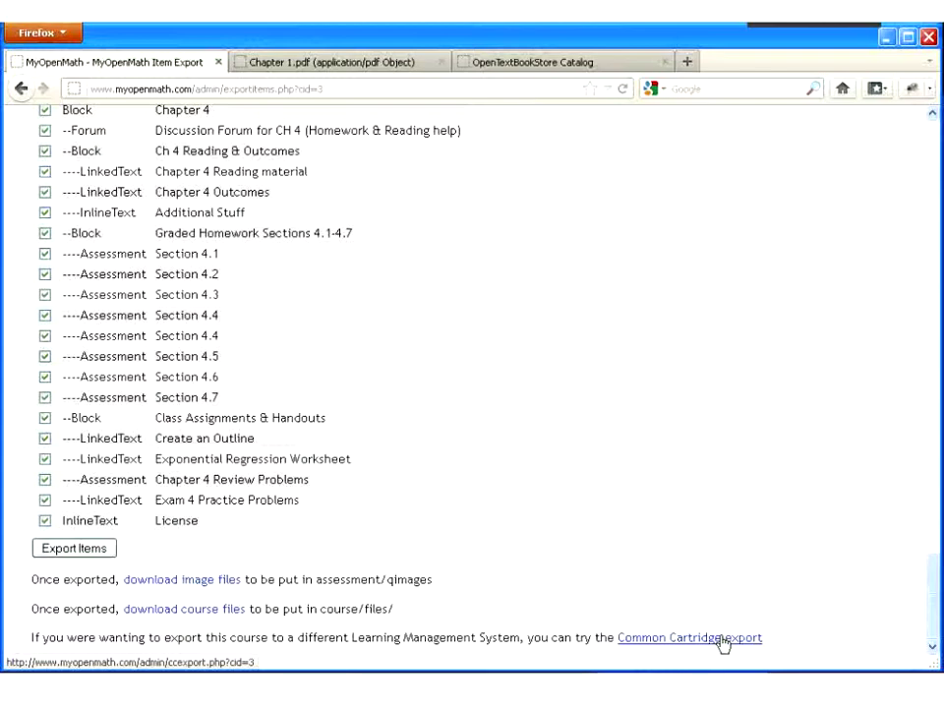
pyautogui.moveTo(929, 610); pyautogui.dragTo(935, 165)
# Go back through the main course page to the MyOpenMath home page and look over the list of courses being taught.
pyautogui.click(264, 206)
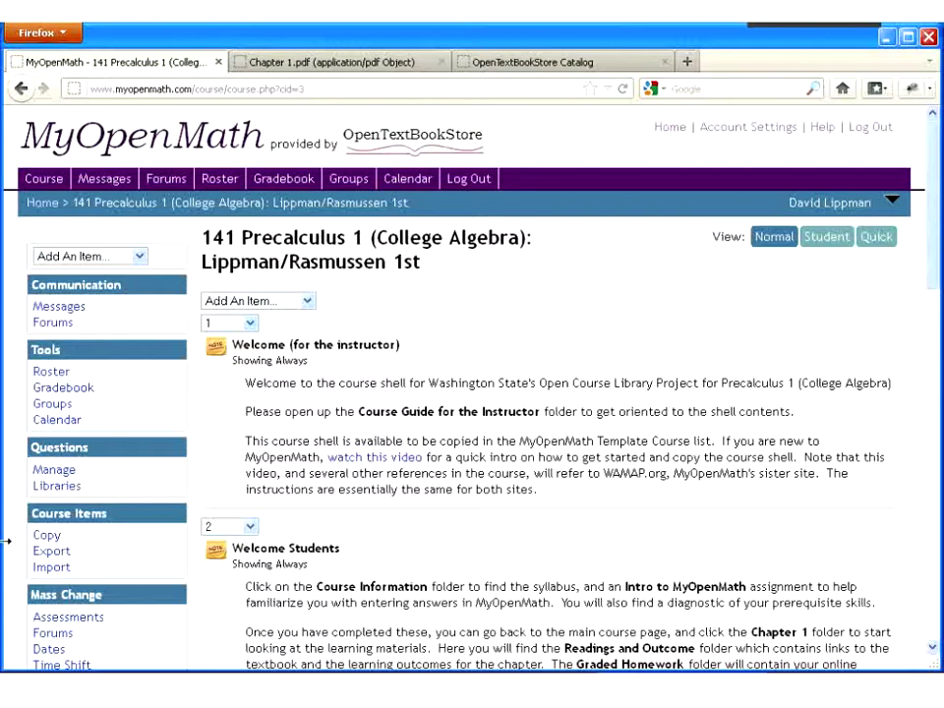
pyautogui.moveTo(397, 413)
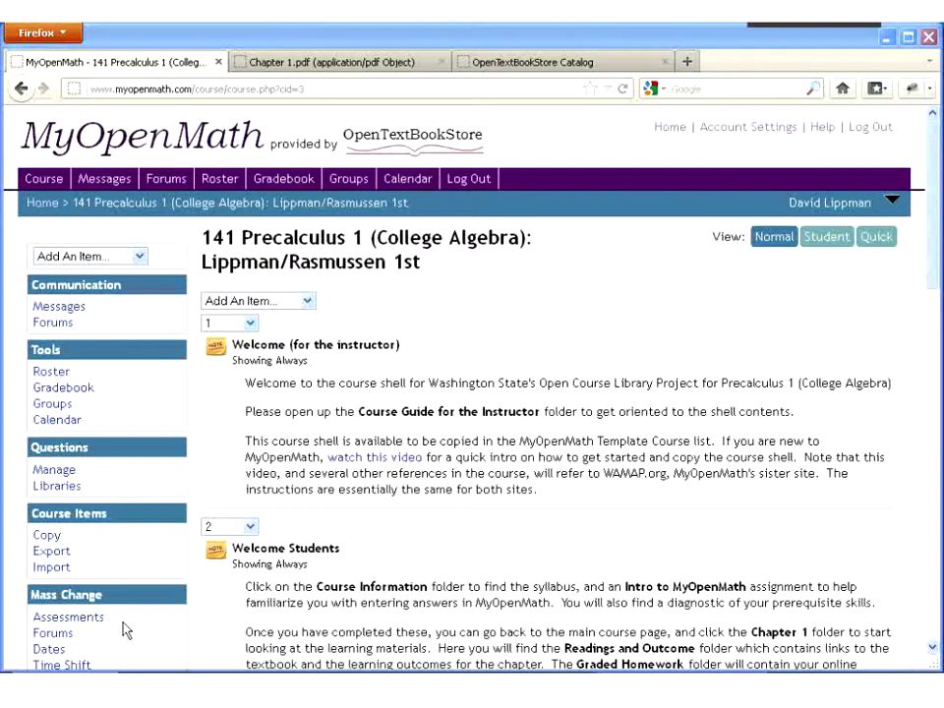
pyautogui.click(41, 210)
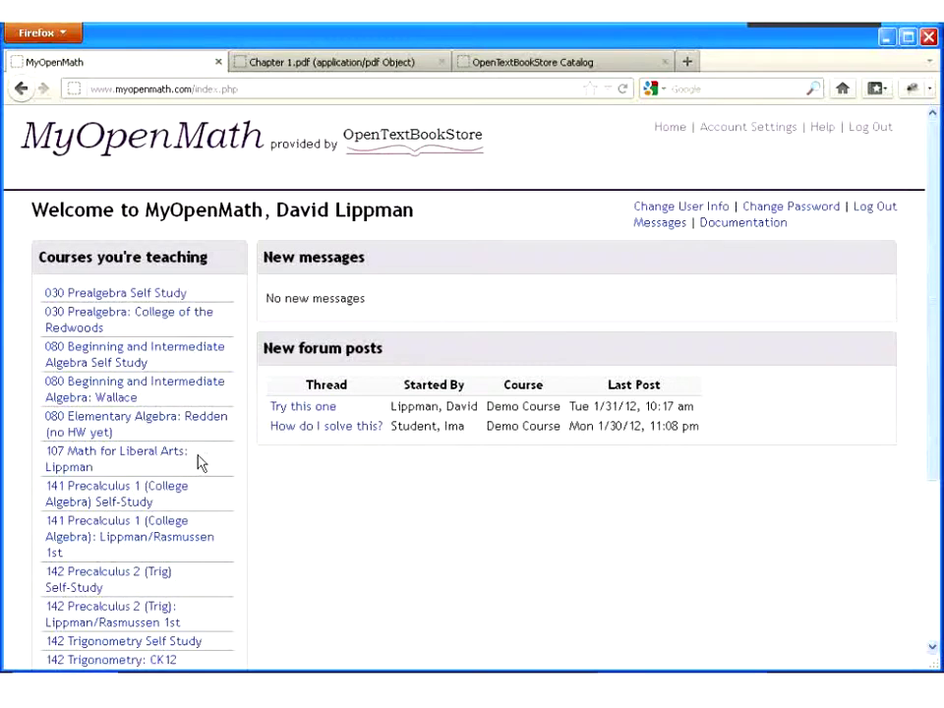
pyautogui.scroll(-4, 200, 462)
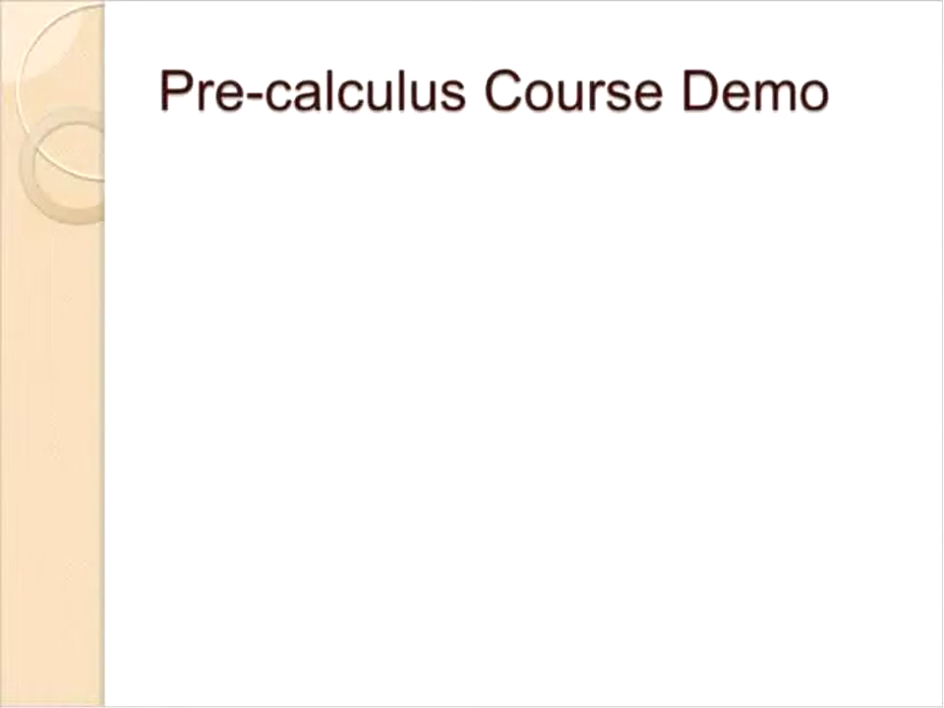
pyautogui.press('Right')
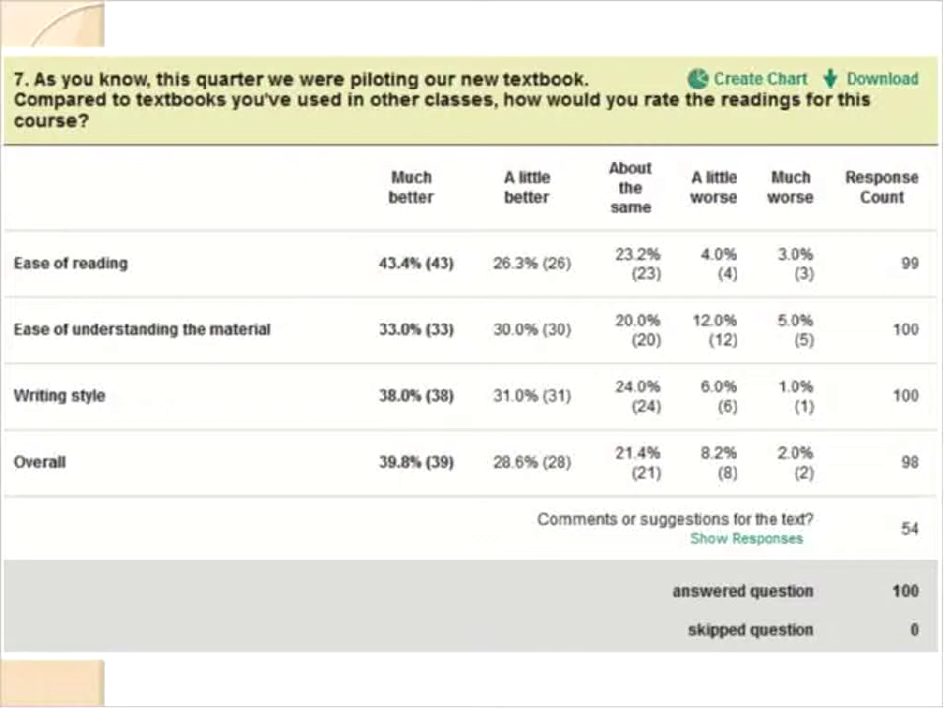
pyautogui.press('Right')
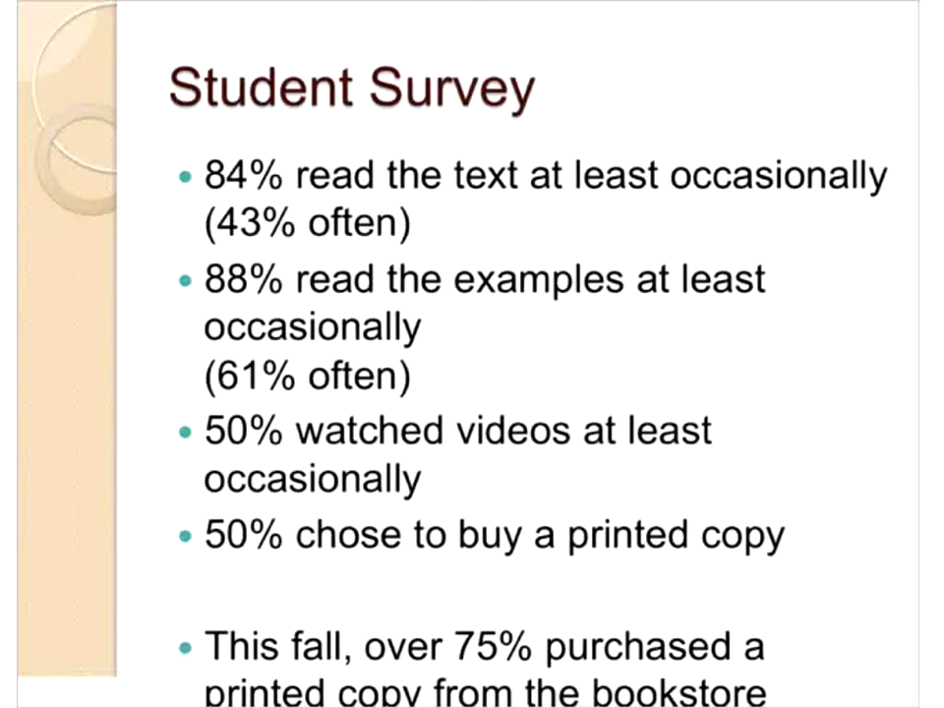